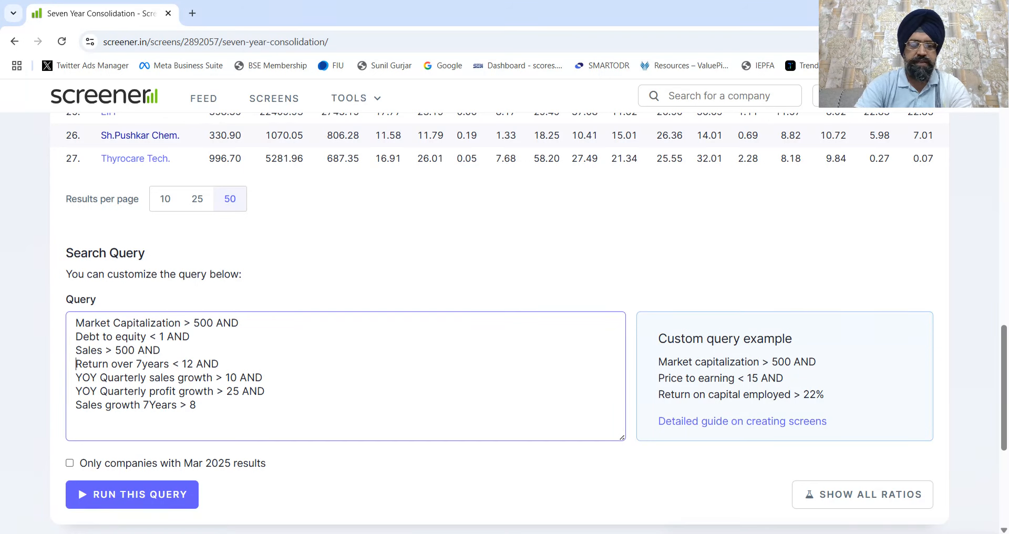
Highlight the whole "Return over 7years < 12 AND" condition in the search query
{"action": "key", "text": "shift+Right"}
{"action": "key", "text": "shift+Right"}
{"action": "key", "text": "shift+Right"}
{"action": "key", "text": "shift+Right"}
{"action": "key", "text": "shift+Right"}
{"action": "key", "text": "shift+Right"}
{"action": "key", "text": "shift+Right"}
{"action": "key", "text": "shift+Right"}
{"action": "key", "text": "shift+Right"}
{"action": "key", "text": "shift+Right"}
{"action": "key", "text": "shift+Right"}
{"action": "key", "text": "shift+Right"}
{"action": "key", "text": "shift+Right"}
{"action": "key", "text": "shift+Right"}
{"action": "key", "text": "shift+Right"}
{"action": "key", "text": "shift+Right"}
{"action": "key", "text": "shift+Right"}
{"action": "key", "text": "shift+Right"}
{"action": "key", "text": "shift+Right"}
{"action": "key", "text": "shift+Right"}
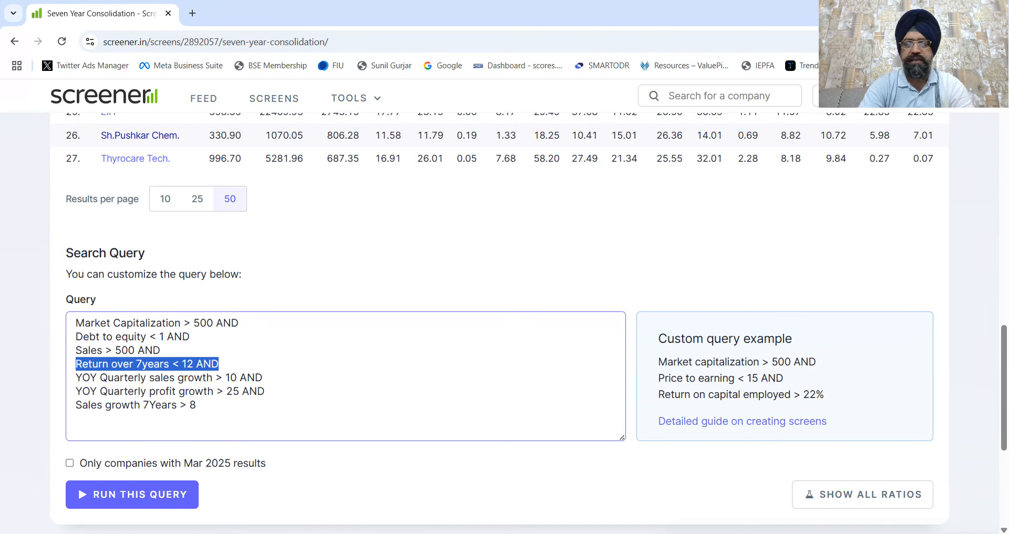
Set the limit of the Return over 7years condition to 15 in the search query
{"action": "left_click", "coordinate": [194, 364]}
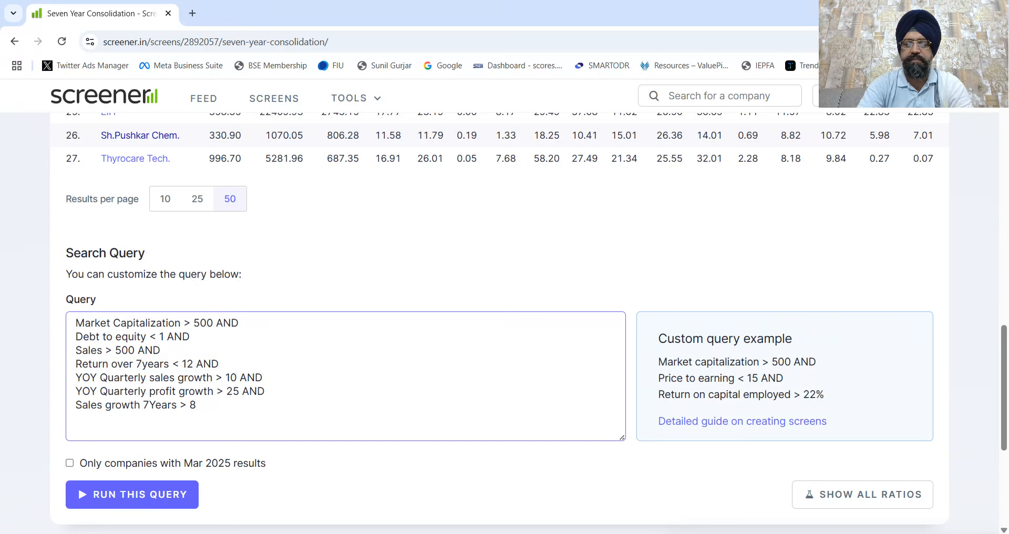
{"action": "key", "text": "BackSpace"}
{"action": "key", "text": "BackSpace"}
{"action": "type", "text": "0"}
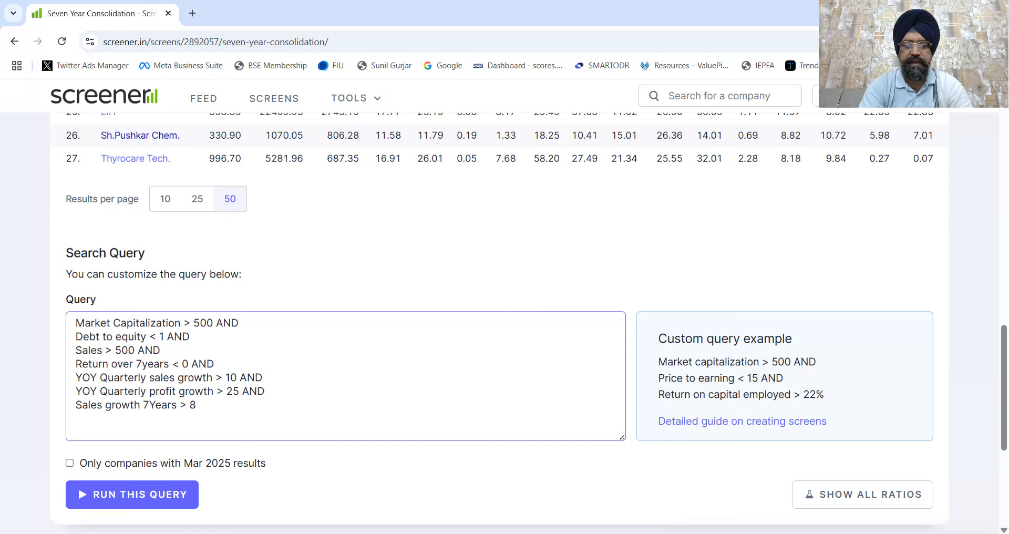
{"action": "key", "text": "BackSpace"}
{"action": "type", "text": "1"}
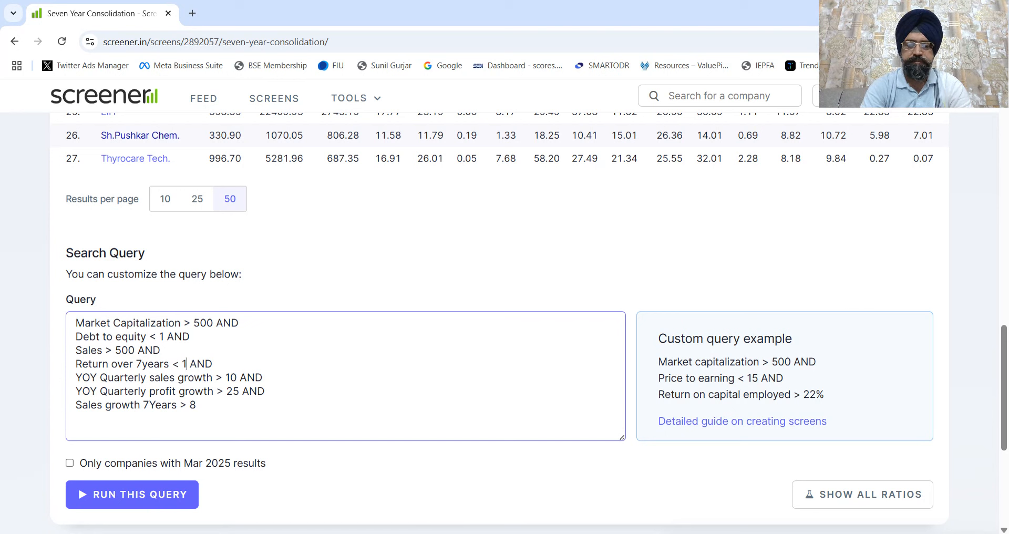
{"action": "type", "text": "5"}
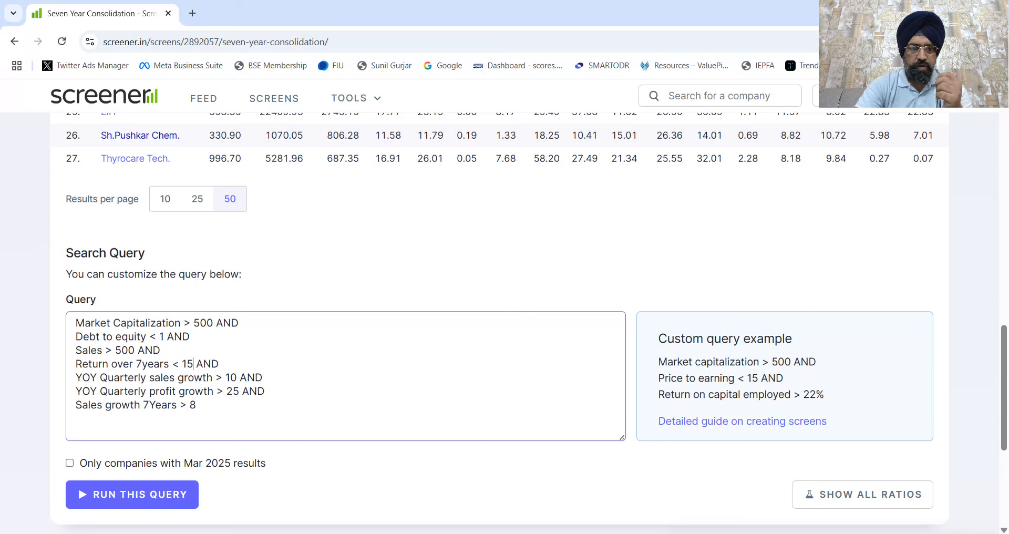
Try a 10-year period in the return condition, and restore the period to Return over 7years
{"action": "key", "text": "shift+Left"}
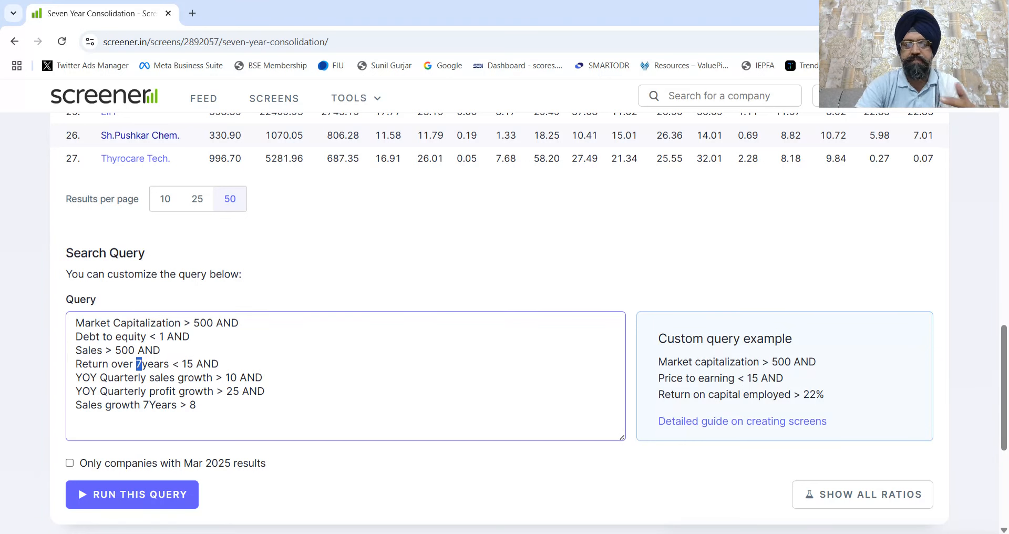
{"action": "left_click", "coordinate": [169, 363]}
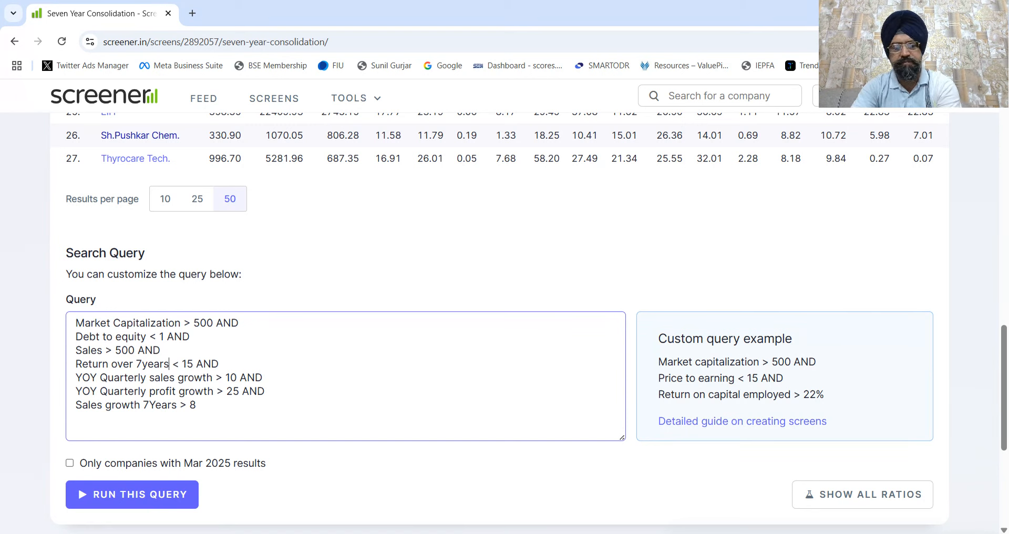
{"action": "key", "text": "BackSpace"}
{"action": "key", "text": "BackSpace"}
{"action": "key", "text": "BackSpace"}
{"action": "key", "text": "BackSpace"}
{"action": "key", "text": "BackSpace"}
{"action": "key", "text": "BackSpace"}
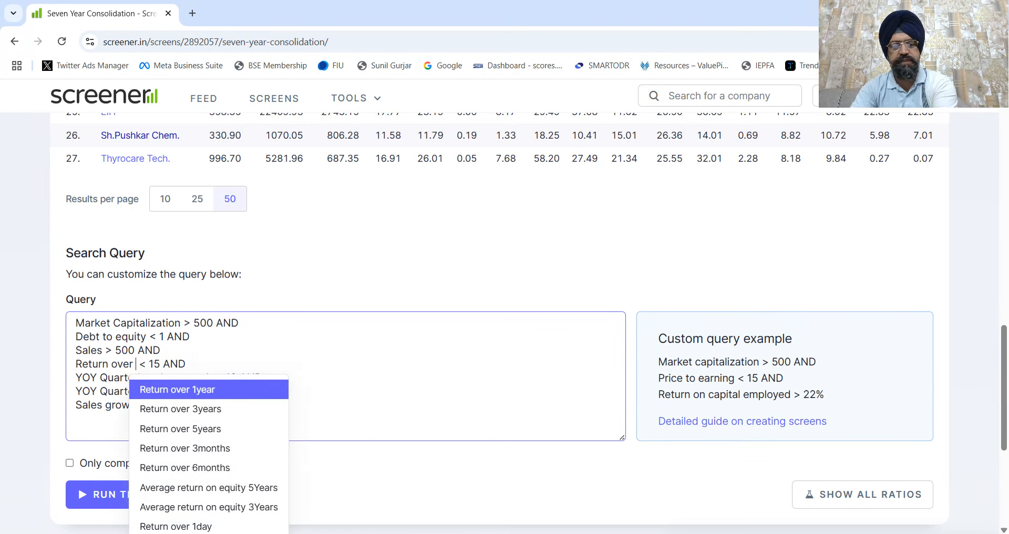
{"action": "type", "text": "10"}
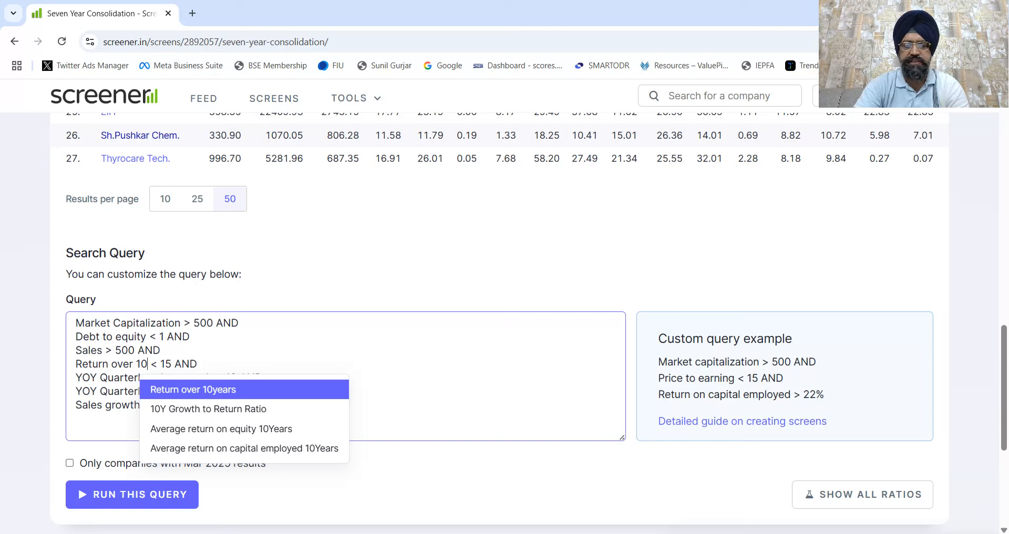
{"action": "key", "text": "BackSpace"}
{"action": "key", "text": "BackSpace"}
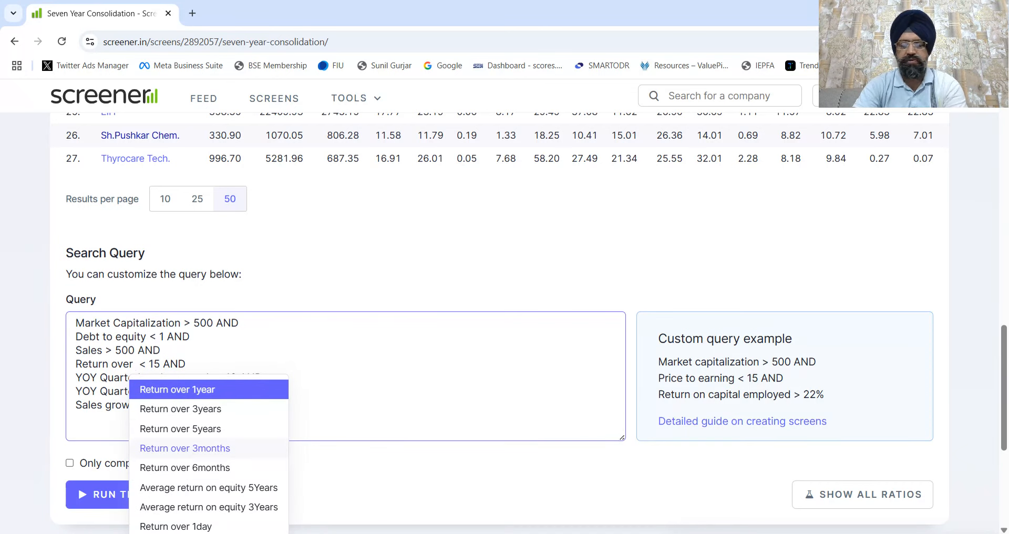
{"action": "type", "text": "7"}
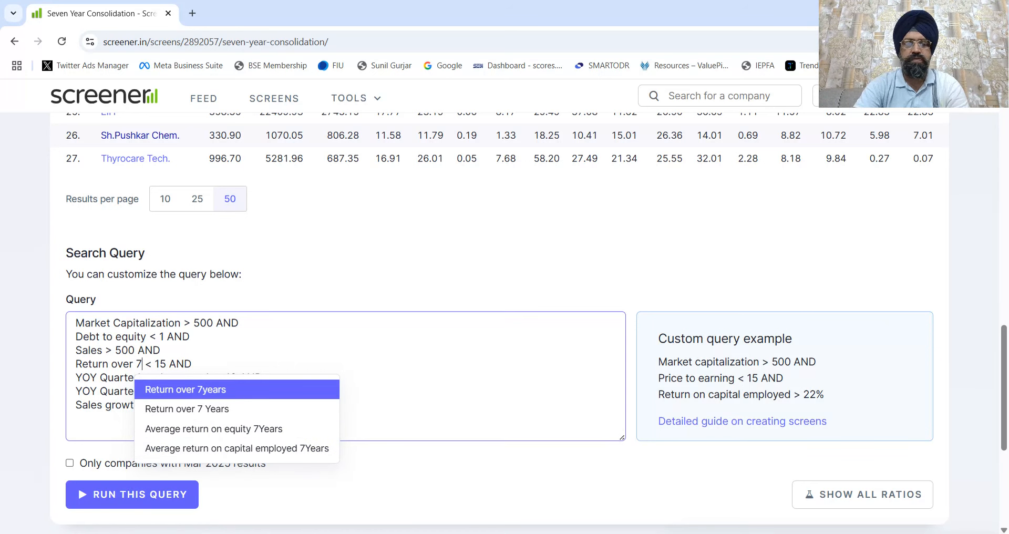
{"action": "key", "text": "Return"}
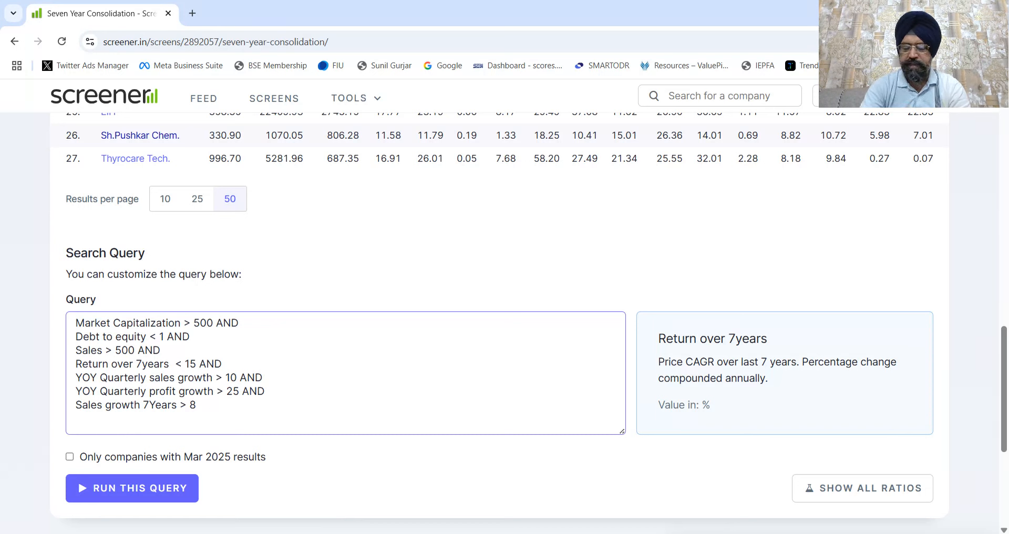
{"action": "key", "text": "BackSpace"}
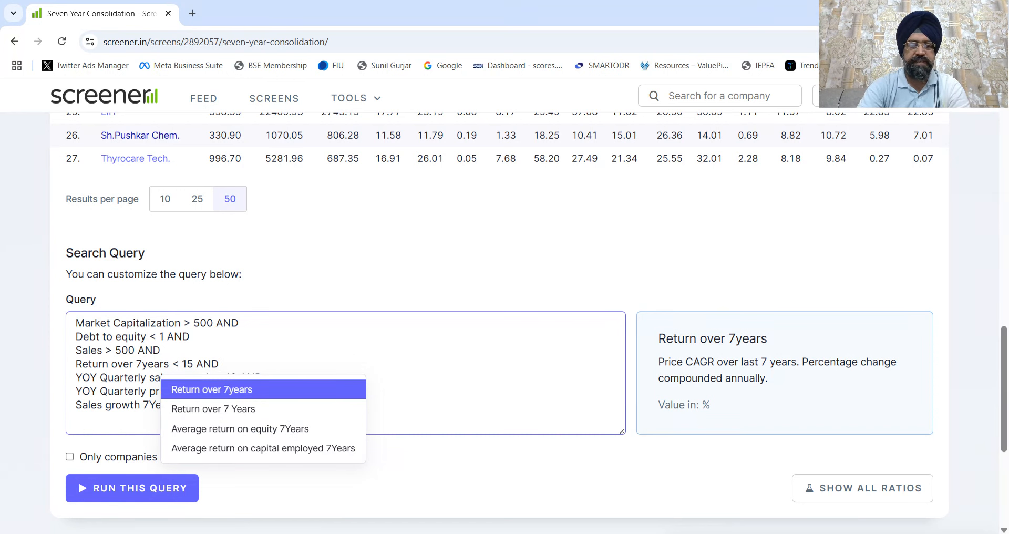
Replace the ratio in the return condition with Return over 10years, chosen from the suggestions
{"action": "key", "text": "BackSpace"}
{"action": "key", "text": "BackSpace"}
{"action": "key", "text": "BackSpace"}
{"action": "key", "text": "BackSpace"}
{"action": "key", "text": "BackSpace"}
{"action": "key", "text": "BackSpace"}
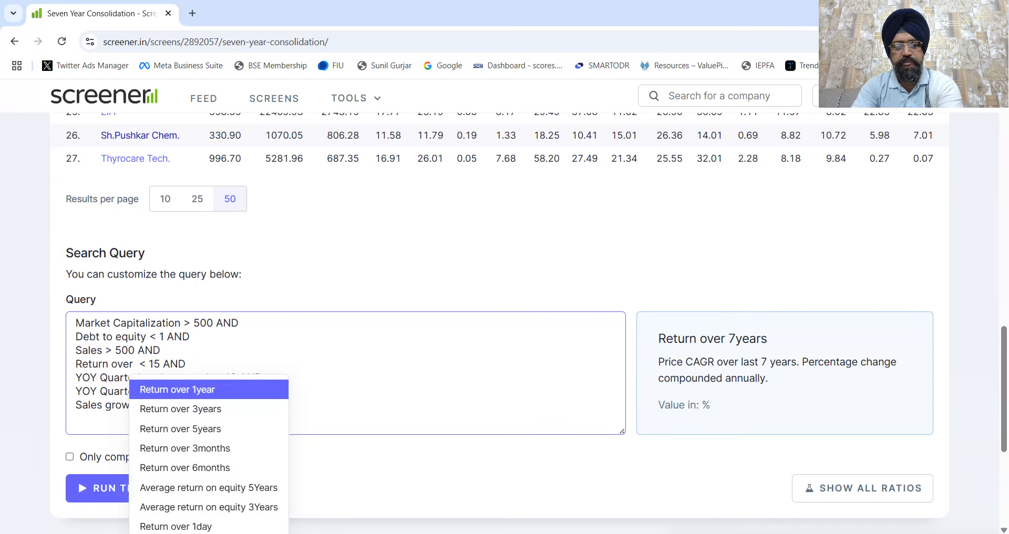
{"action": "type", "text": "10"}
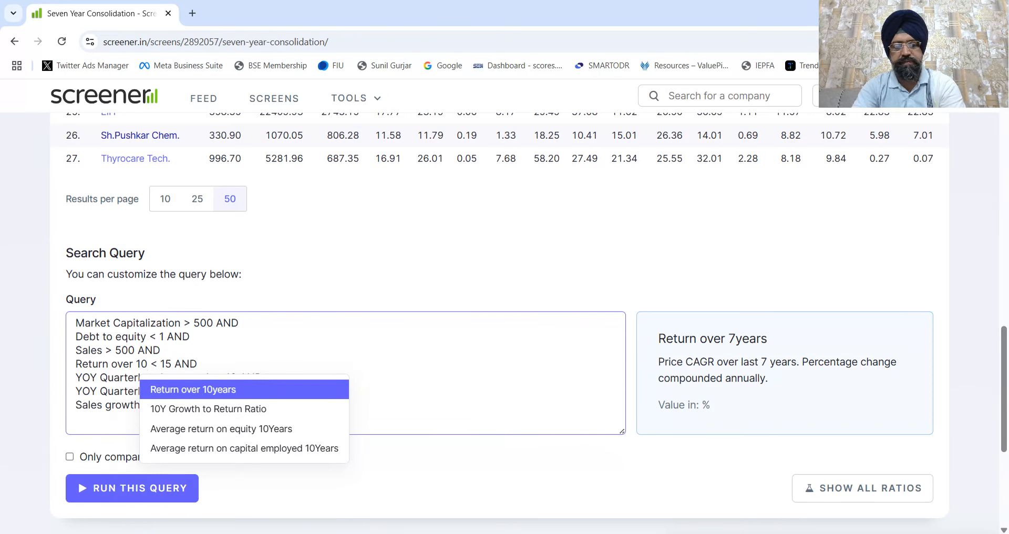
{"action": "key", "text": "Return"}
Set the limit of the Return over 10years condition to less than 0
{"action": "left_click", "coordinate": [202, 363]}
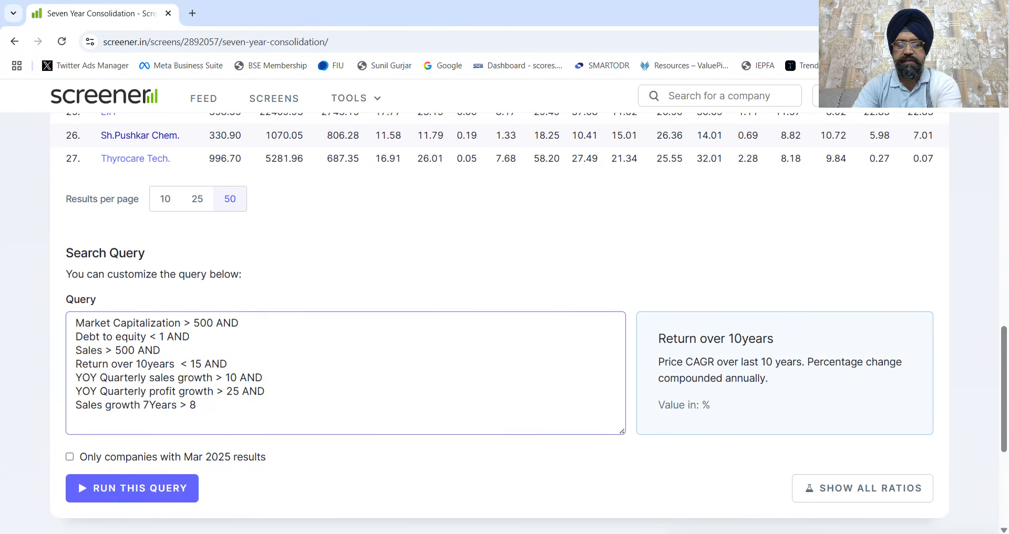
{"action": "key", "text": "BackSpace"}
{"action": "key", "text": "BackSpace"}
{"action": "type", "text": "0"}
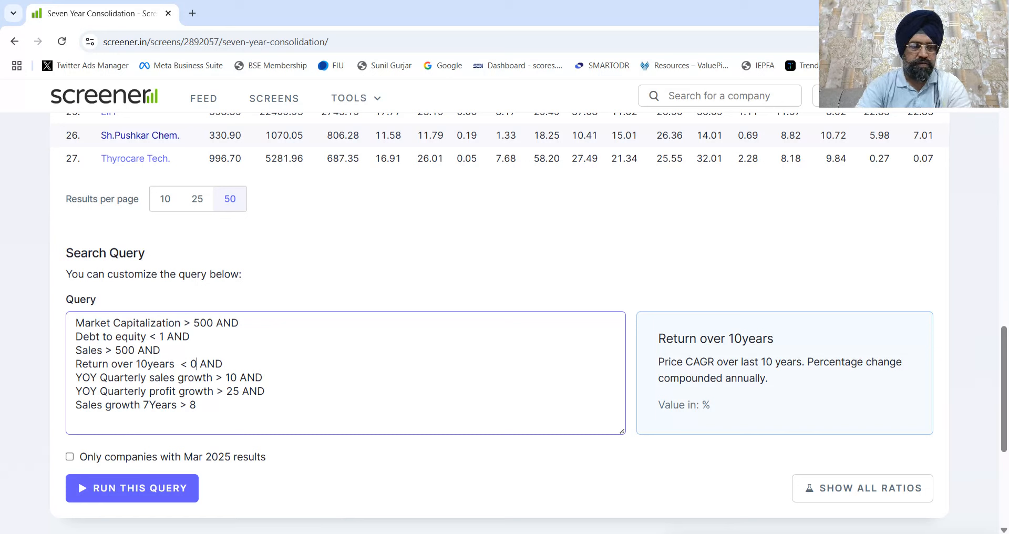
Remove the Sales growth 7Years condition with the AND preceding it, and run the query
{"action": "left_click_drag", "start_coordinate": [76, 405], "coordinate": [196, 405]}
{"action": "key", "text": "BackSpace"}
{"action": "key", "text": "BackSpace"}
{"action": "key", "text": "BackSpace"}
{"action": "key", "text": "BackSpace"}
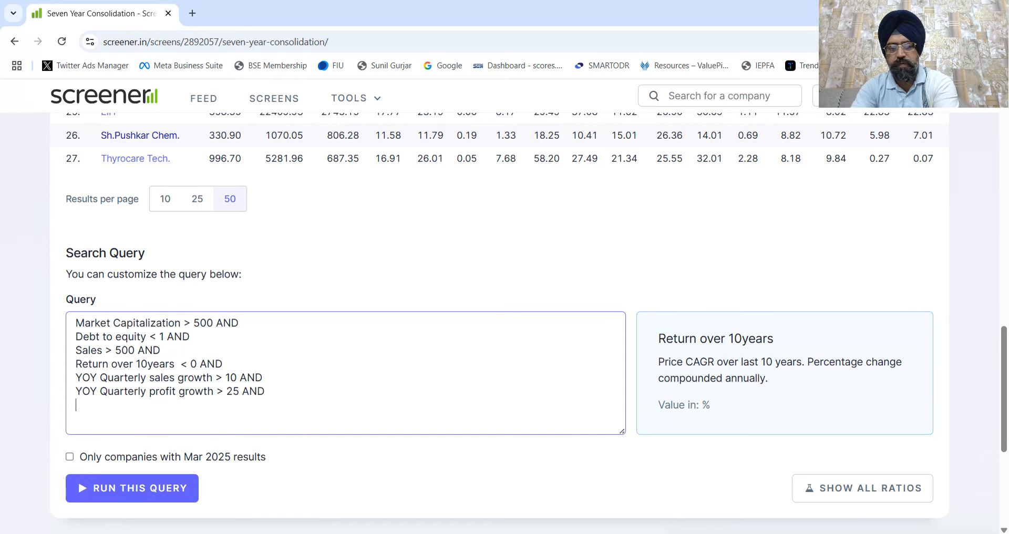
{"action": "key", "text": "BackSpace"}
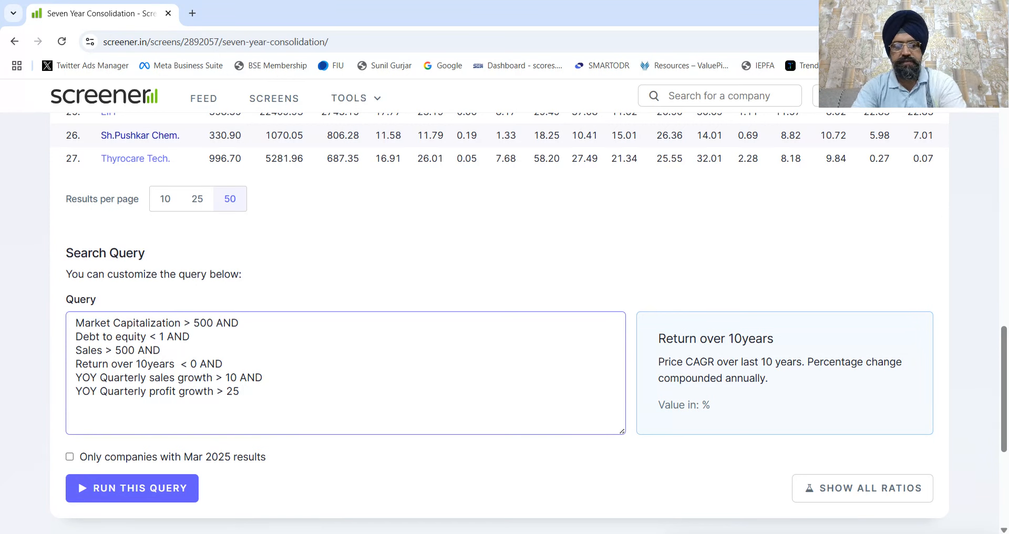
{"action": "key", "text": "ctrl+Return"}
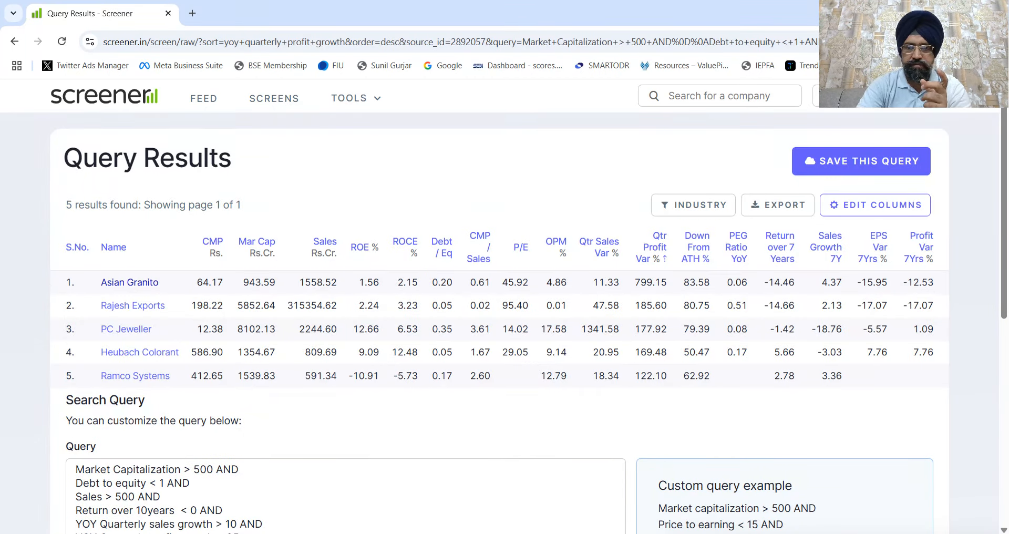
Set the limit of the Return over 10years condition to 10 and run the query again
{"action": "scroll", "coordinate": [504, 316], "scroll_direction": "down", "scroll_amount": 3}
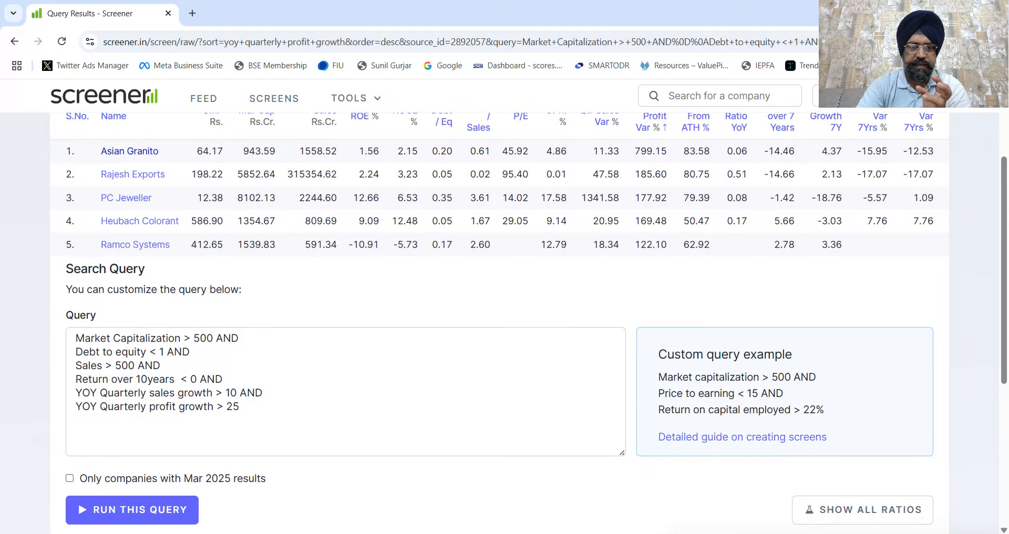
{"action": "scroll", "coordinate": [505, 315], "scroll_direction": "up", "scroll_amount": 1}
{"action": "scroll", "coordinate": [505, 315], "scroll_direction": "down", "scroll_amount": 2}
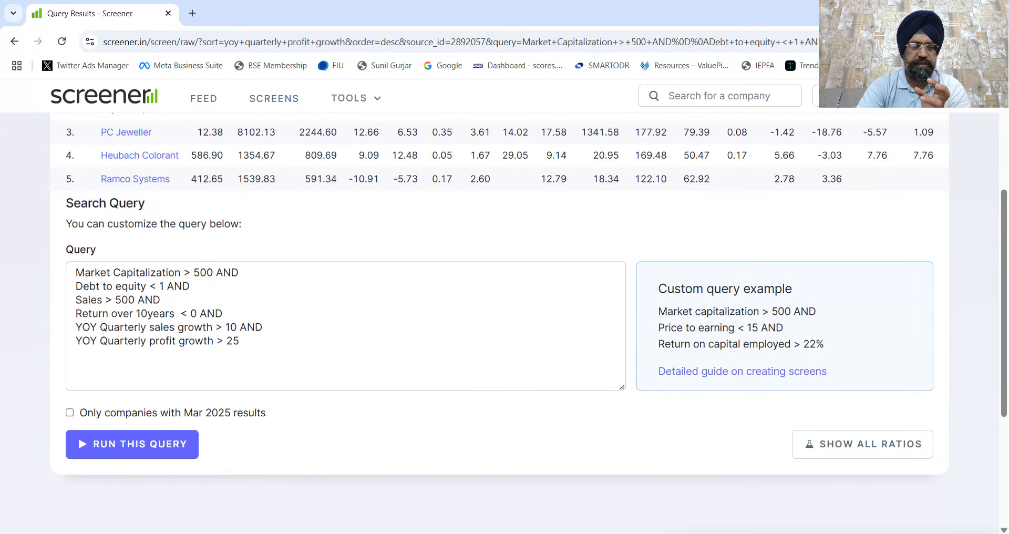
{"action": "left_click", "coordinate": [194, 313]}
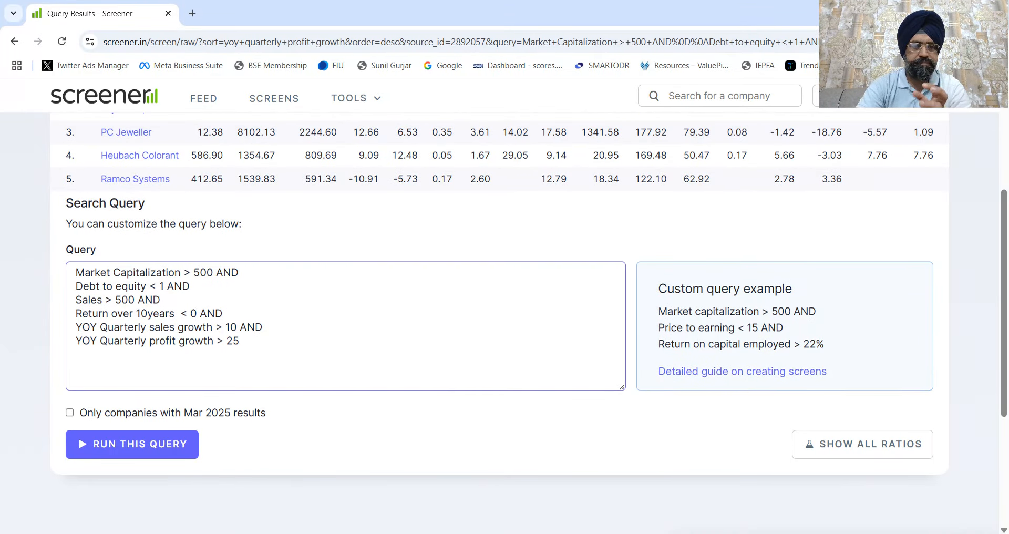
{"action": "key", "text": "BackSpace"}
{"action": "type", "text": "8"}
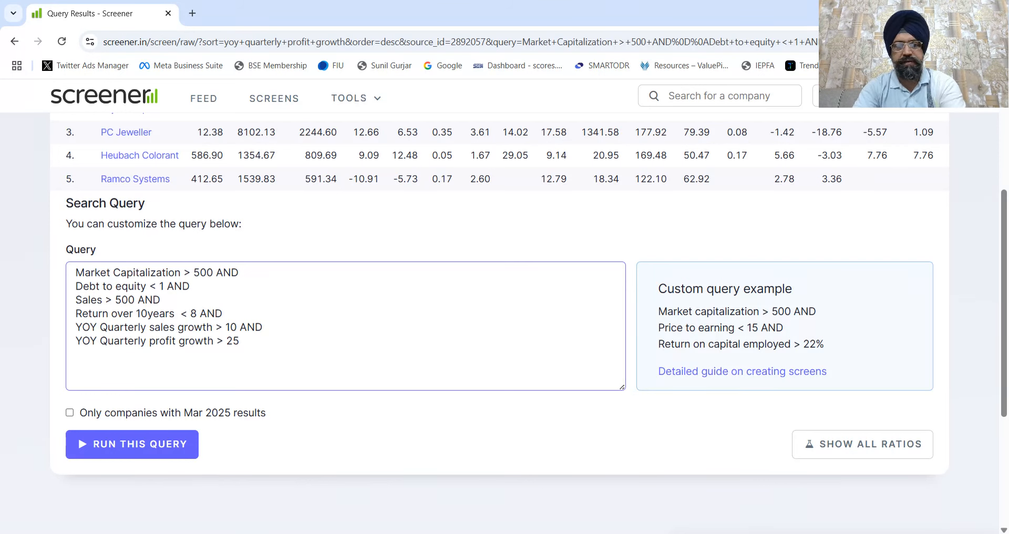
{"action": "key", "text": "BackSpace"}
{"action": "type", "text": "10"}
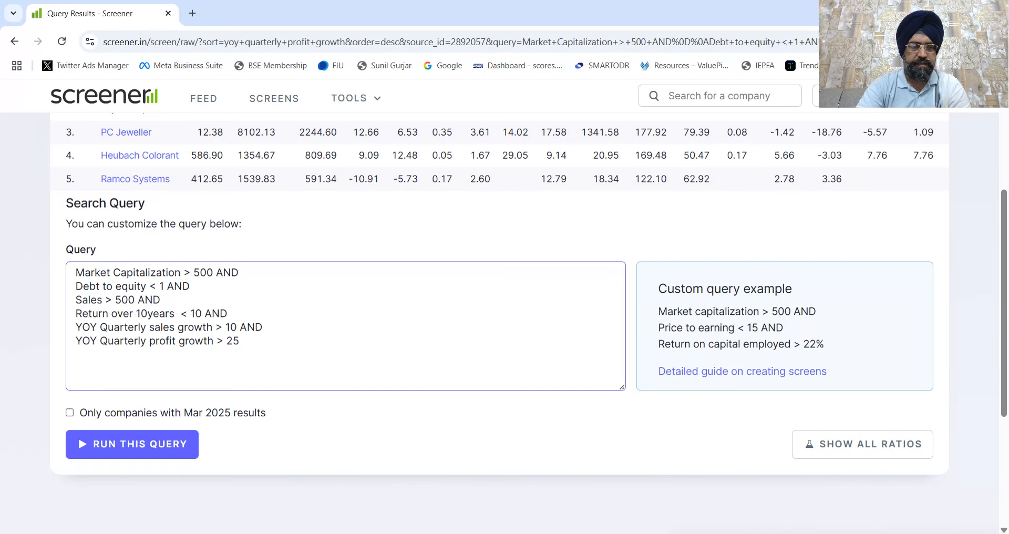
{"action": "key", "text": "ctrl+Return"}
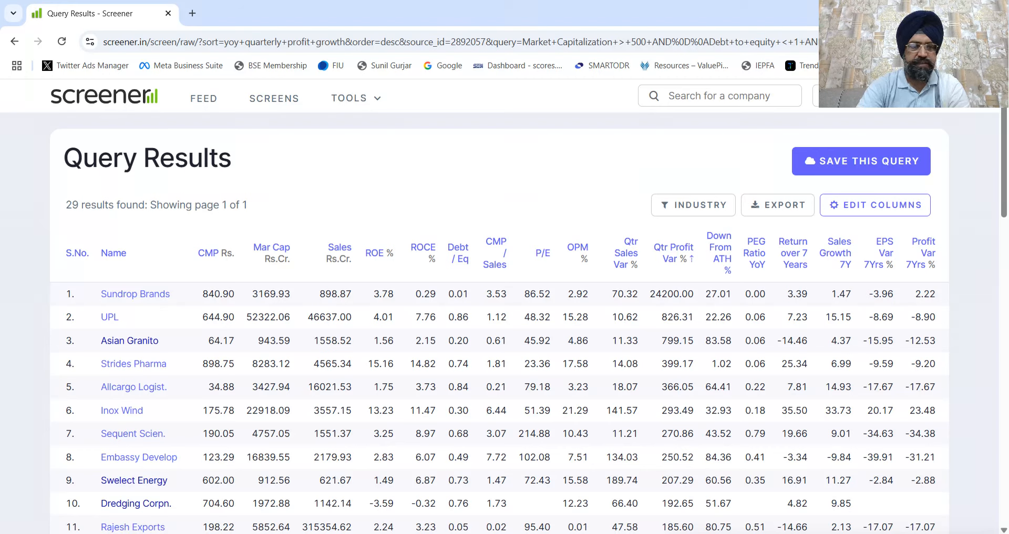
Examine the companies and their ratios throughout the query results table
{"action": "scroll", "coordinate": [500, 315], "scroll_direction": "down", "scroll_amount": 3}
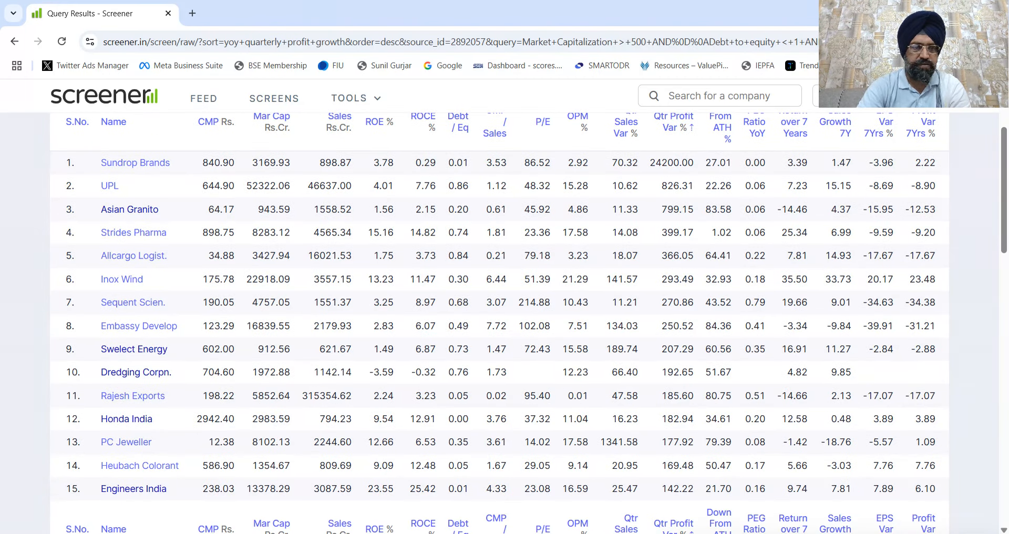
{"action": "scroll", "coordinate": [499, 315], "scroll_direction": "down", "scroll_amount": 8}
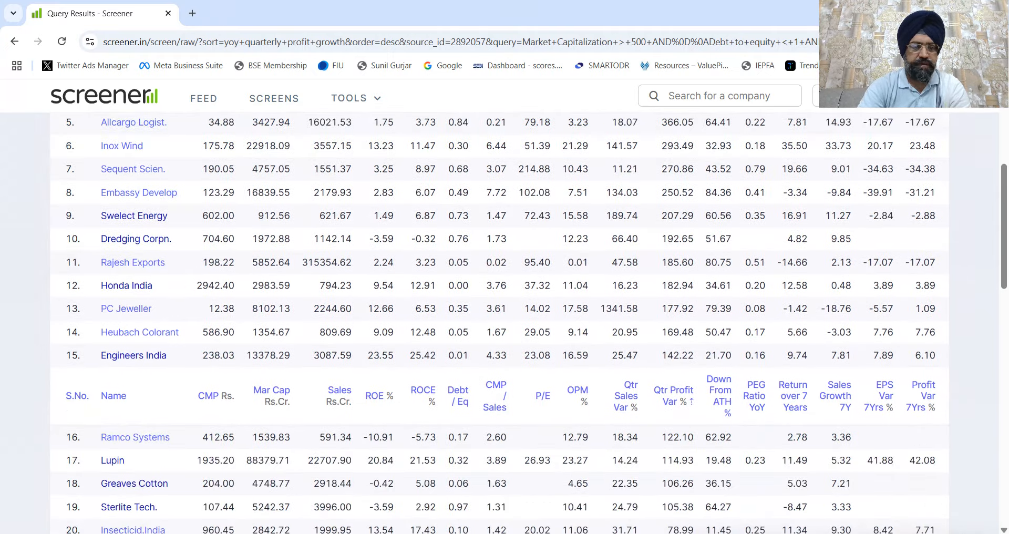
{"action": "scroll", "coordinate": [530, 323], "scroll_direction": "down", "scroll_amount": 3}
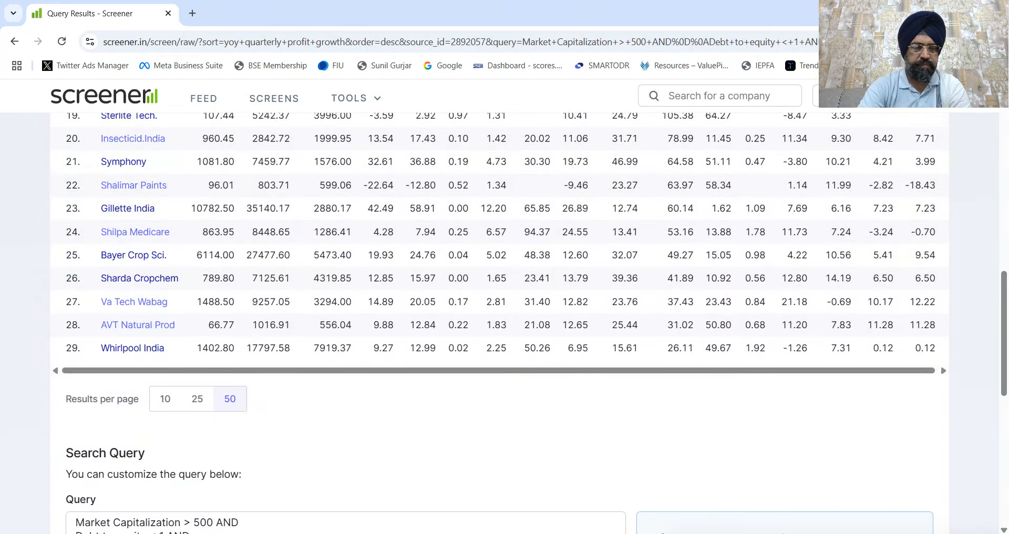
{"action": "scroll", "coordinate": [530, 322], "scroll_direction": "up", "scroll_amount": 5}
{"action": "scroll", "coordinate": [530, 323], "scroll_direction": "up", "scroll_amount": 8}
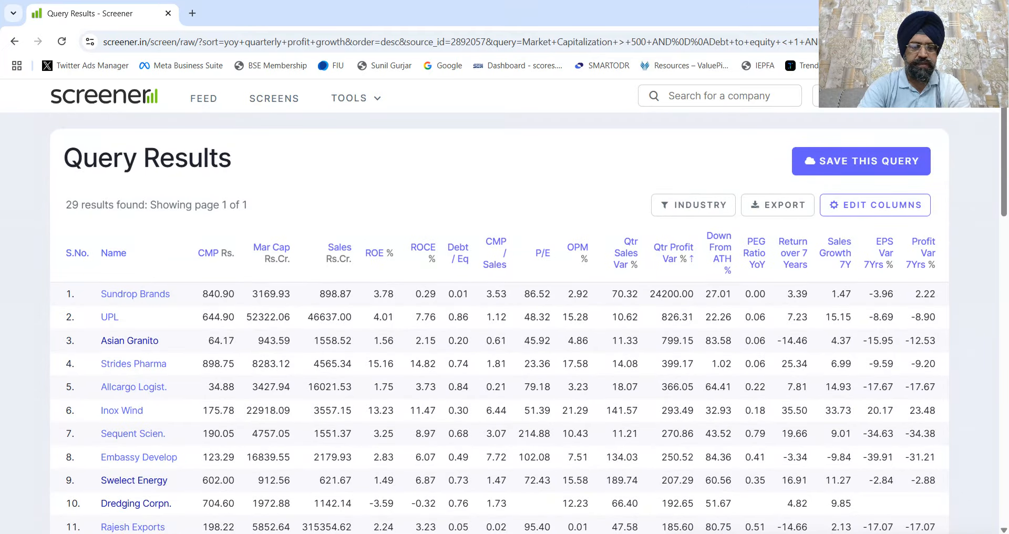
{"action": "scroll", "coordinate": [300, 357], "scroll_direction": "down", "scroll_amount": 9}
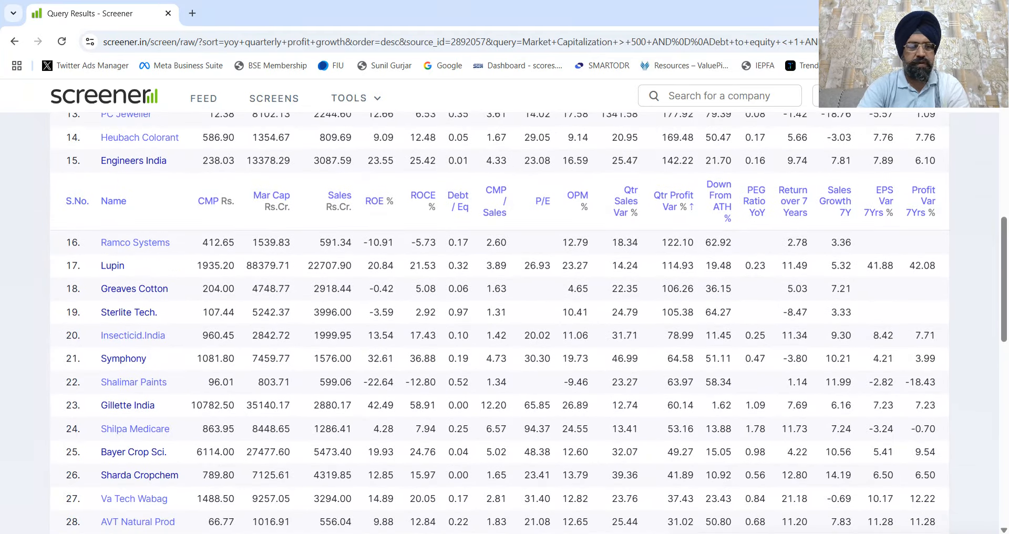
{"action": "scroll", "coordinate": [529, 323], "scroll_direction": "down", "scroll_amount": 4}
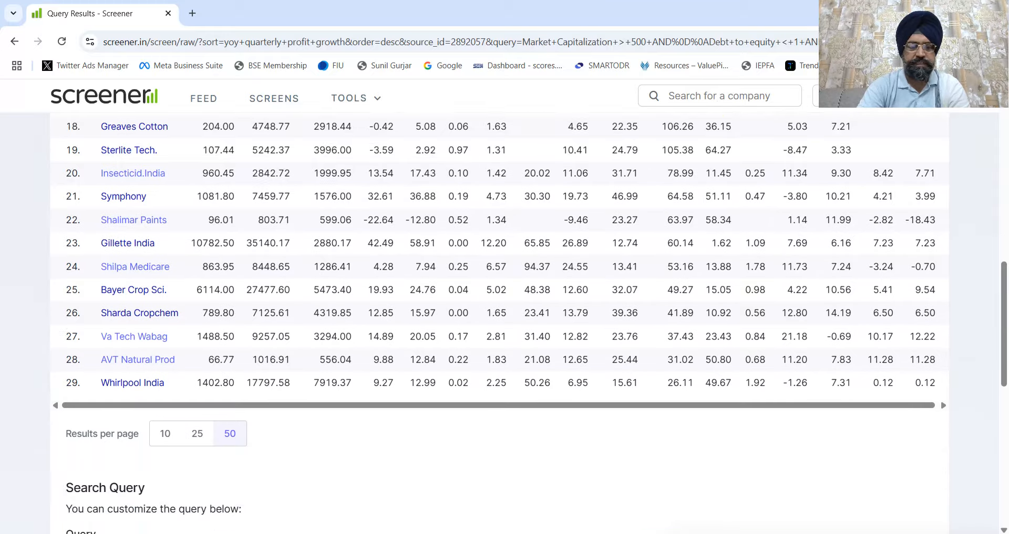
{"action": "scroll", "coordinate": [78, 487], "scroll_direction": "up", "scroll_amount": 5}
Set the limit of the Return over 10years condition to 12 in the search query
{"action": "scroll", "coordinate": [78, 488], "scroll_direction": "down", "scroll_amount": 8}
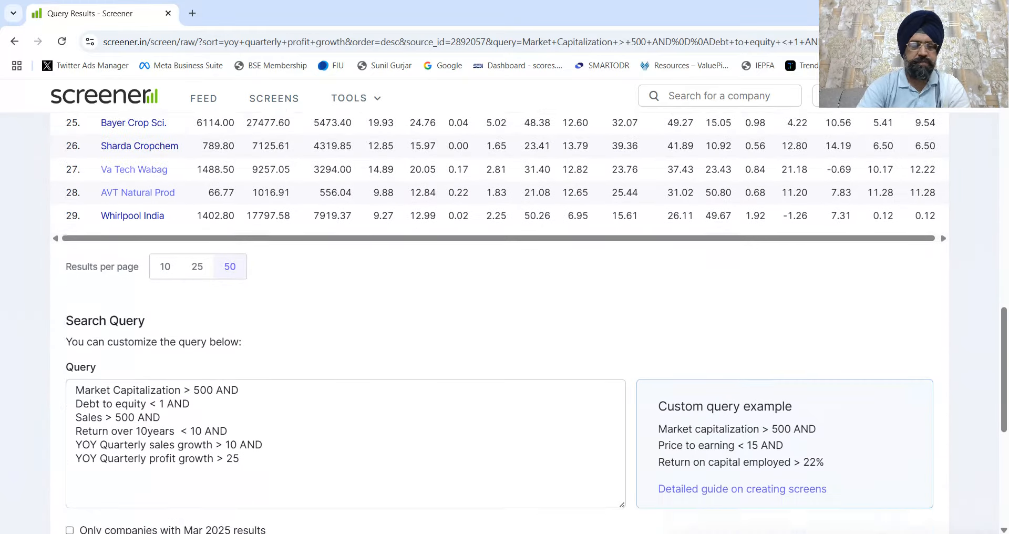
{"action": "left_click", "coordinate": [161, 353]}
{"action": "left_click", "coordinate": [195, 367]}
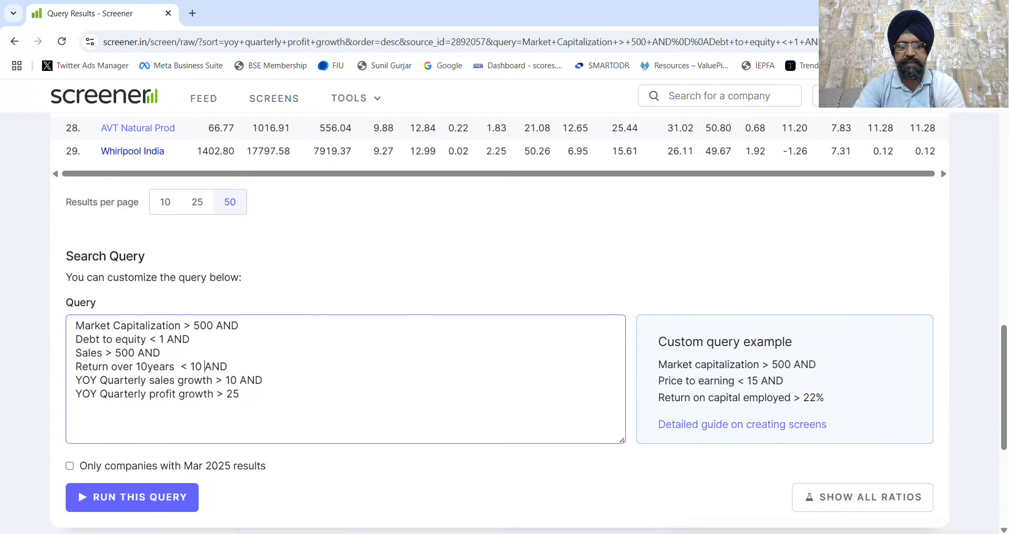
{"action": "key", "text": "BackSpace"}
{"action": "type", "text": "2"}
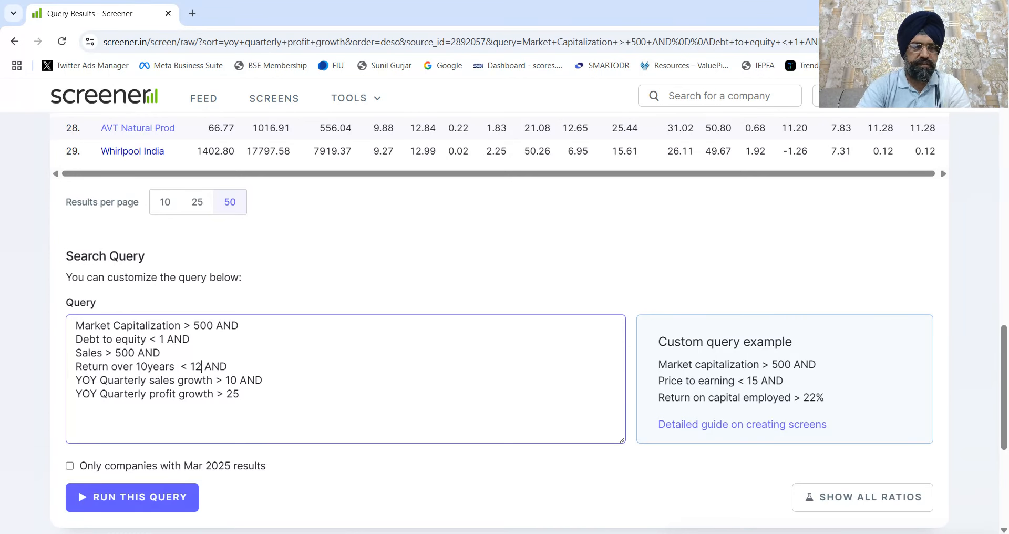
Run the updated query and review the companies in the results table
{"action": "left_click", "coordinate": [77, 487]}
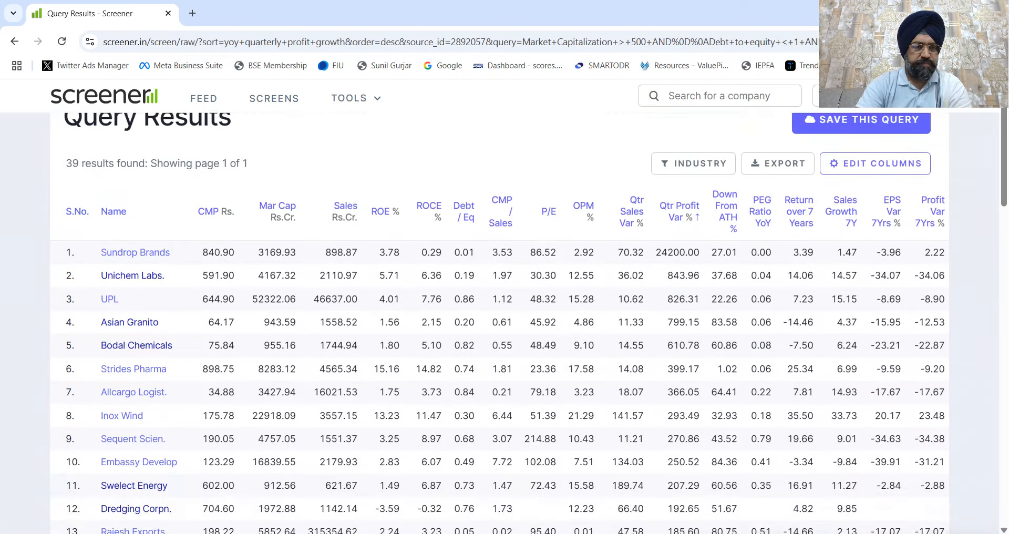
{"action": "scroll", "coordinate": [505, 315], "scroll_direction": "down", "scroll_amount": 8}
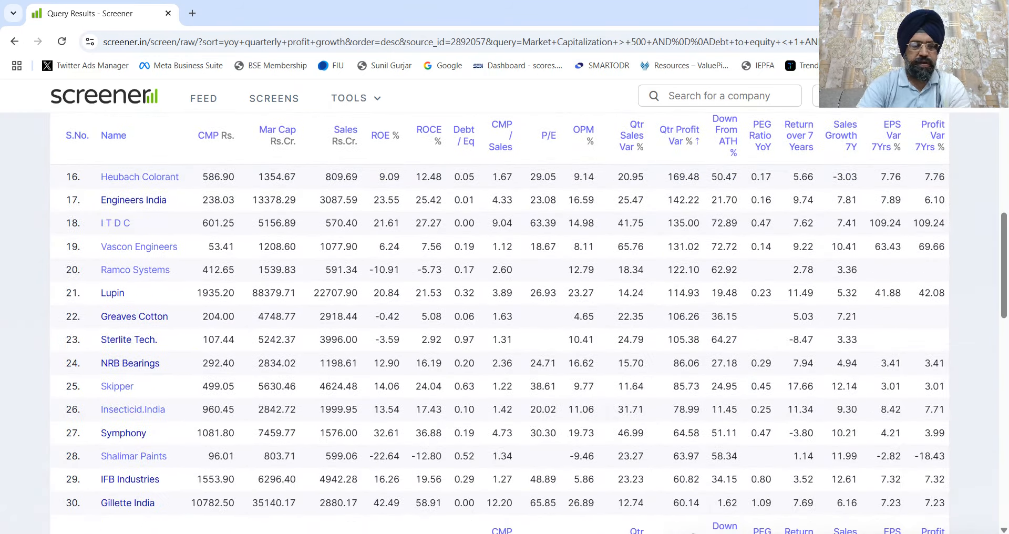
{"action": "scroll", "coordinate": [504, 315], "scroll_direction": "down", "scroll_amount": 10}
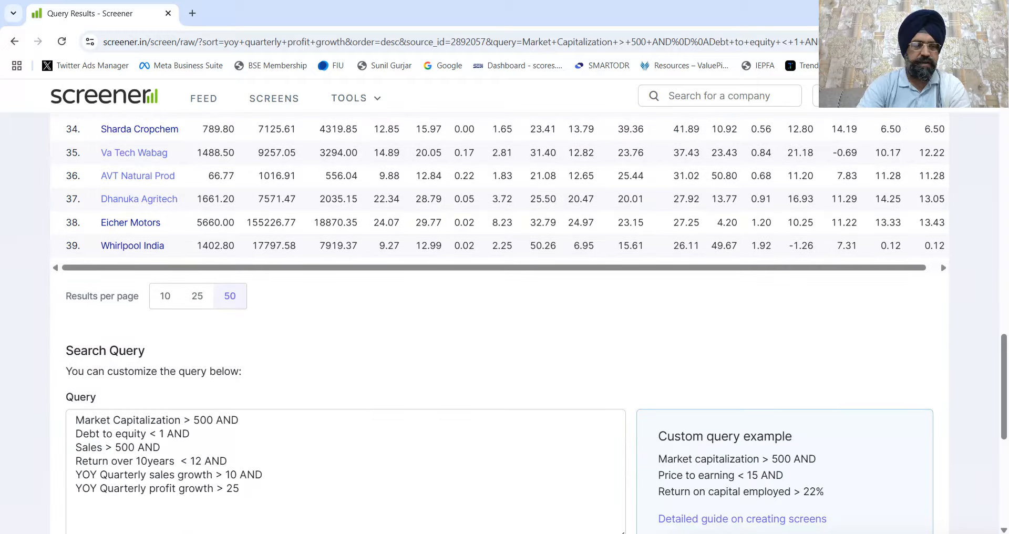
{"action": "scroll", "coordinate": [385, 368], "scroll_direction": "up", "scroll_amount": 13}
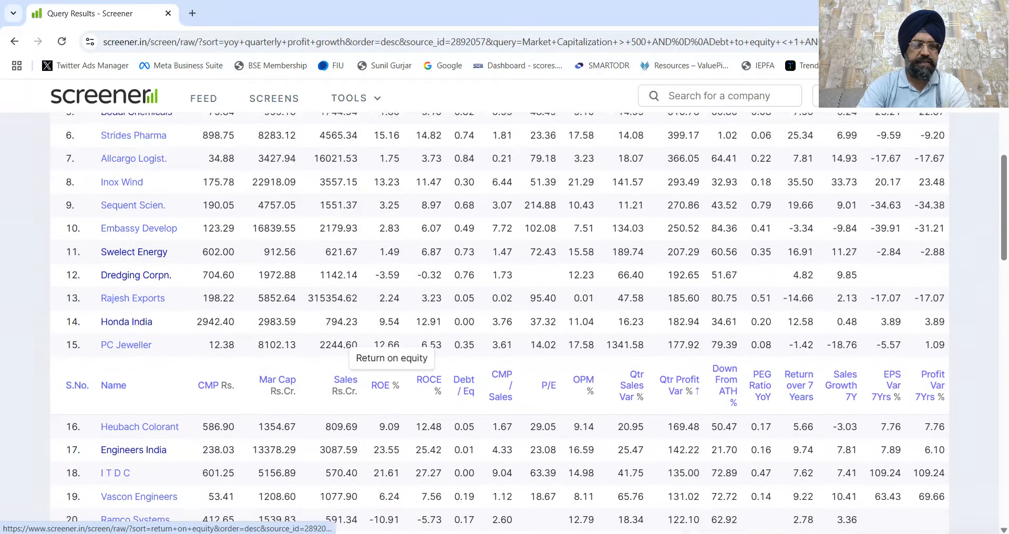
{"action": "scroll", "coordinate": [386, 368], "scroll_direction": "up", "scroll_amount": 5}
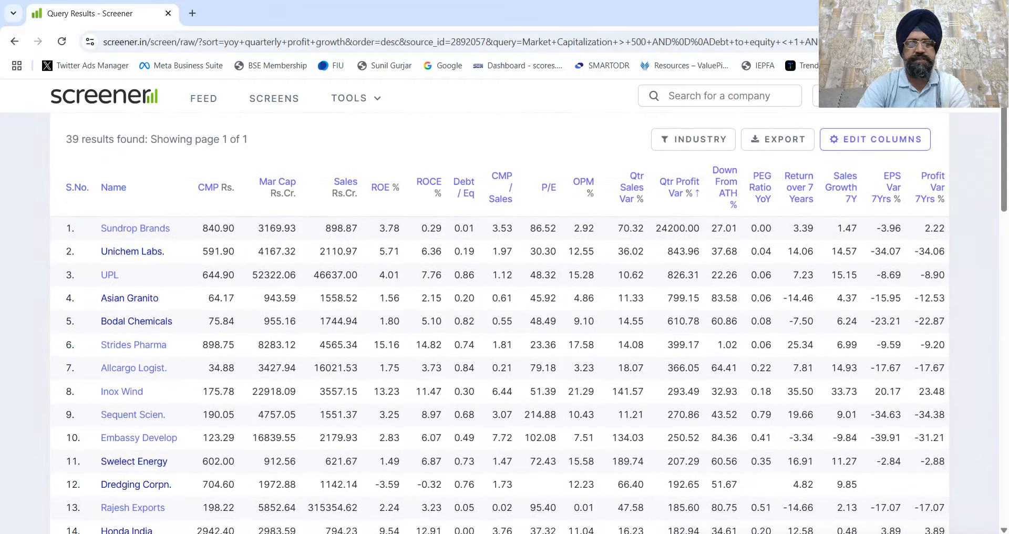
Examine the full list of matching companies against the conditions in the search query
{"action": "scroll", "coordinate": [500, 328], "scroll_direction": "down", "scroll_amount": 4}
{"action": "scroll", "coordinate": [500, 323], "scroll_direction": "down", "scroll_amount": 16}
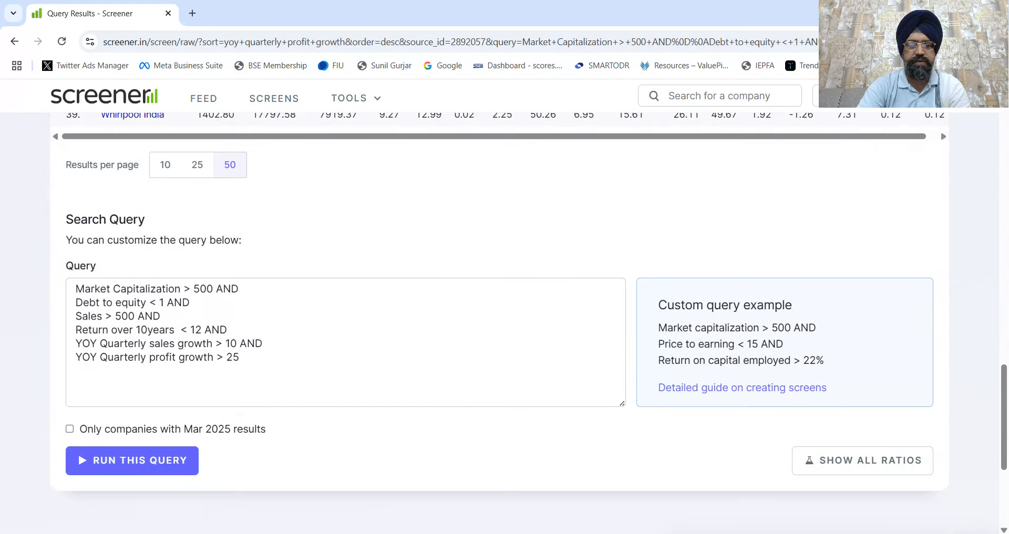
{"action": "scroll", "coordinate": [500, 324], "scroll_direction": "up", "scroll_amount": 16}
{"action": "scroll", "coordinate": [500, 323], "scroll_direction": "up", "scroll_amount": 4}
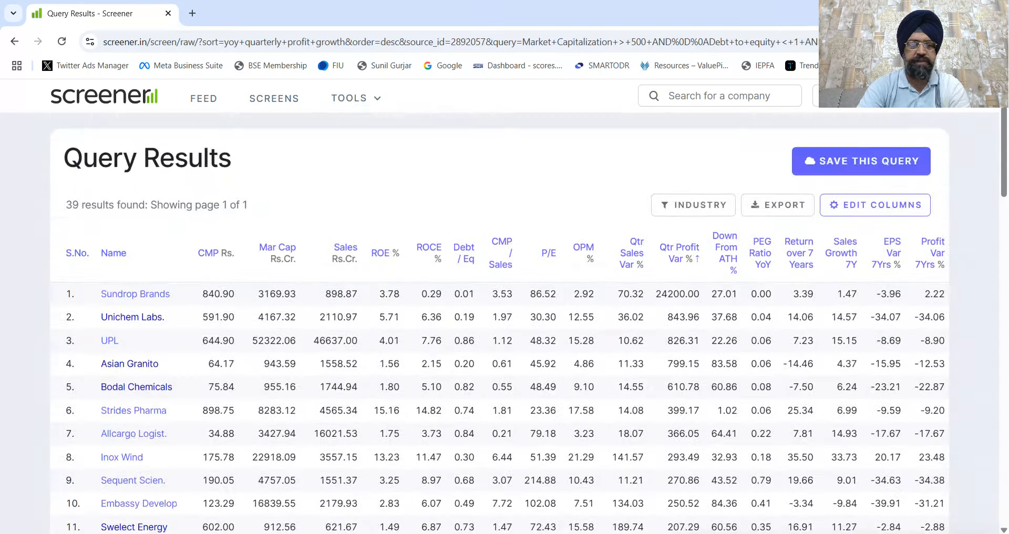
{"action": "scroll", "coordinate": [500, 323], "scroll_direction": "down", "scroll_amount": 17}
{"action": "scroll", "coordinate": [500, 323], "scroll_direction": "down", "scroll_amount": 3}
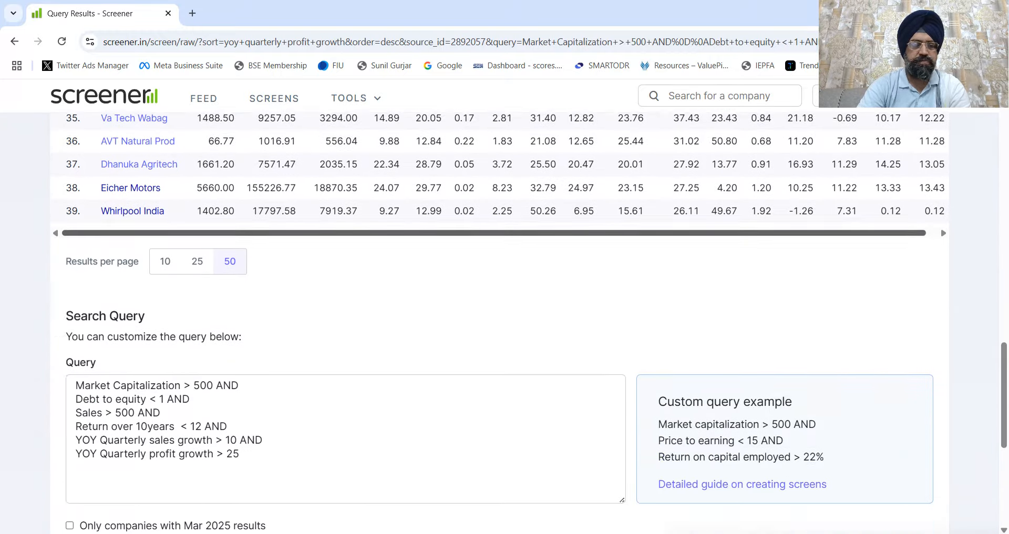
{"action": "left_click", "coordinate": [180, 396]}
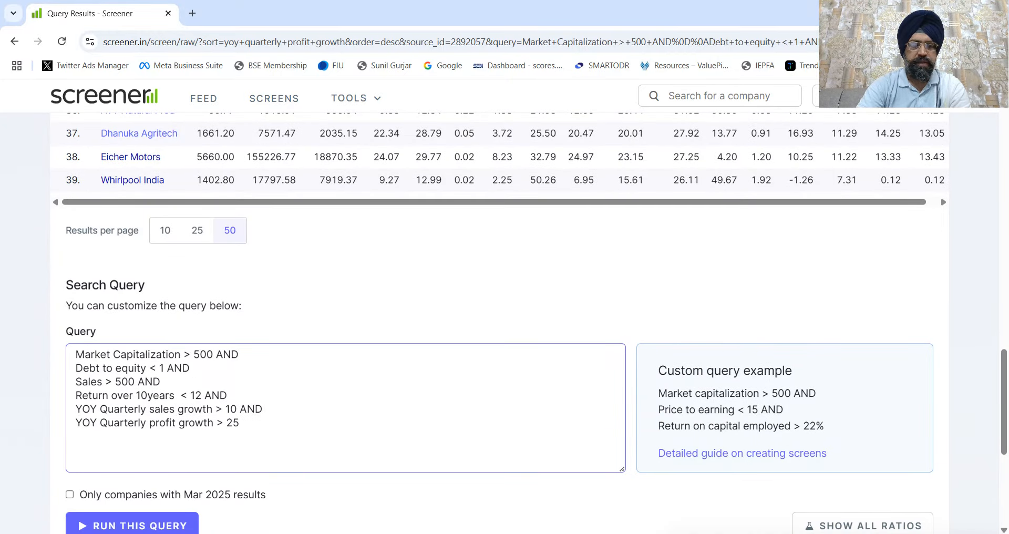
{"action": "scroll", "coordinate": [500, 323], "scroll_direction": "up", "scroll_amount": 12}
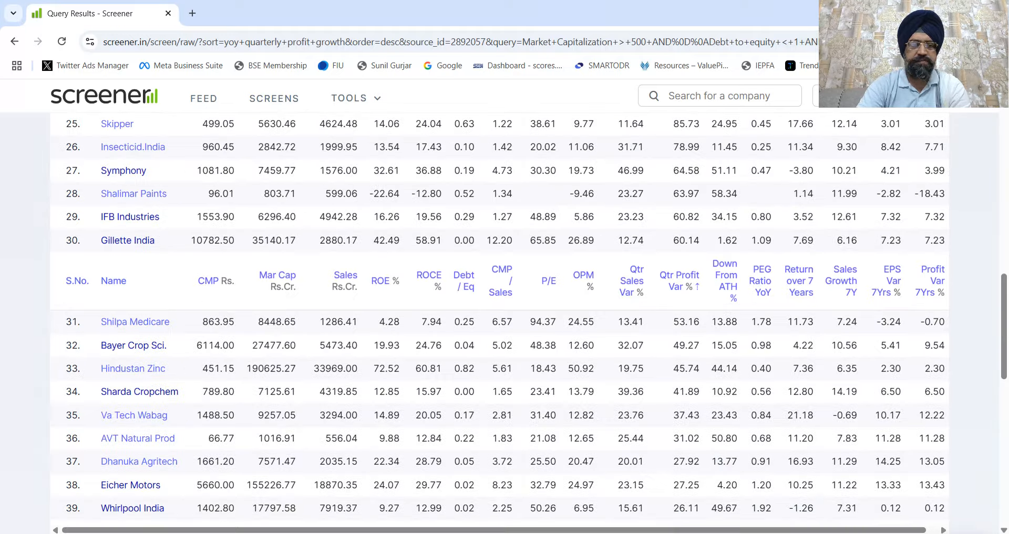
{"action": "scroll", "coordinate": [500, 323], "scroll_direction": "down", "scroll_amount": 12}
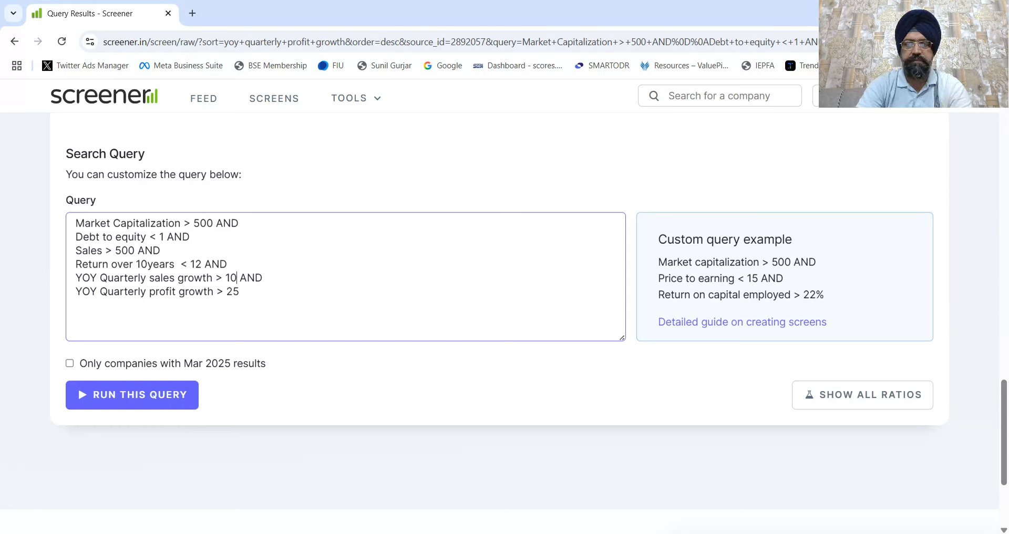
Extend the search query with an AND and the condition Sales growth 3Years > 15
{"action": "key", "text": "BackSpace"}
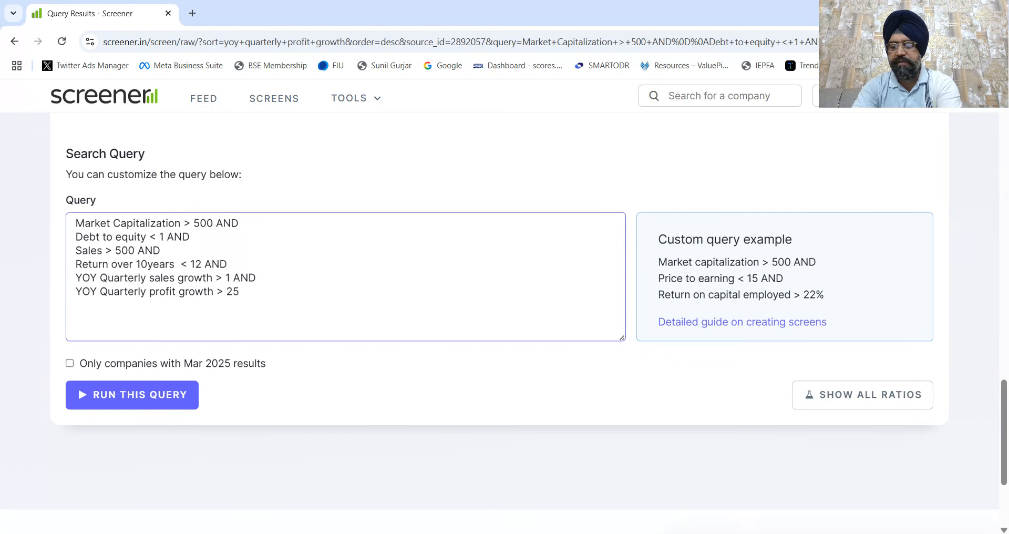
{"action": "type", "text": "0"}
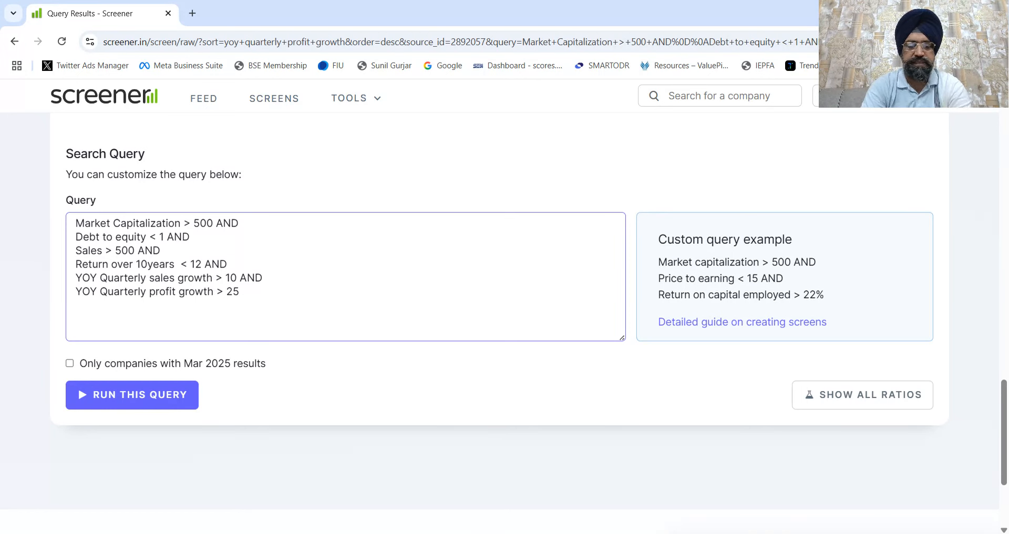
{"action": "type", "text": "AND"}
{"action": "key", "text": "Return"}
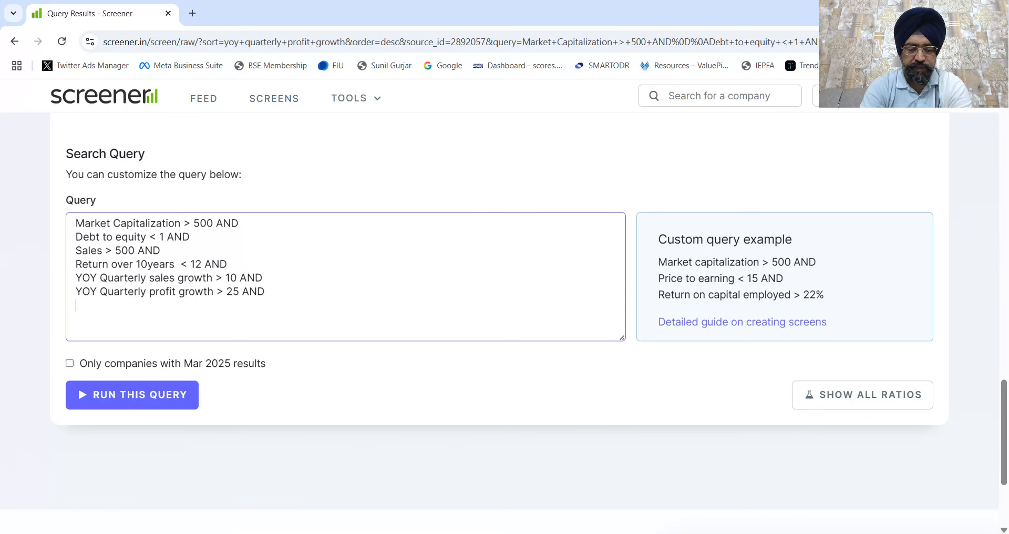
{"action": "type", "text": "sales"}
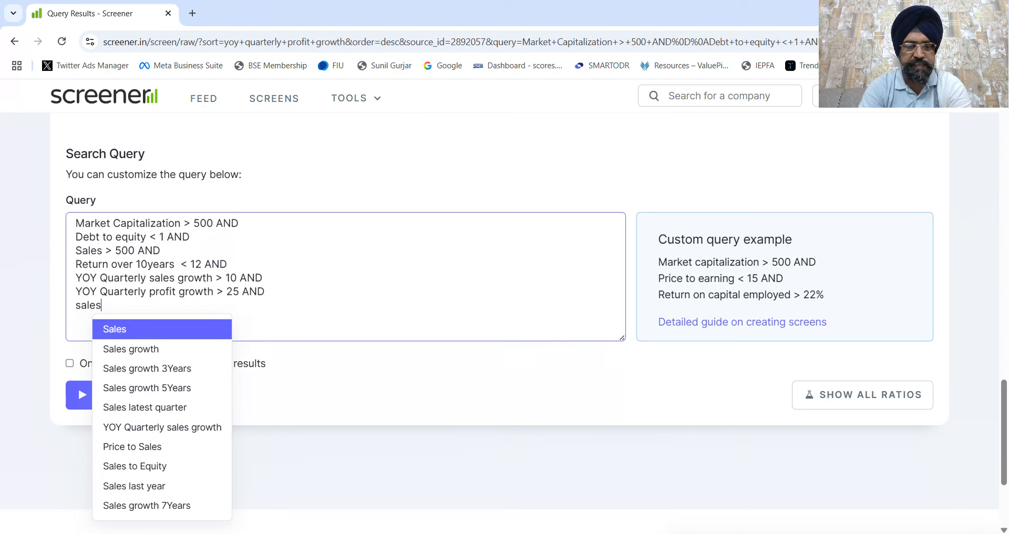
{"action": "key", "text": "Down"}
{"action": "key", "text": "Down"}
{"action": "key", "text": "Return"}
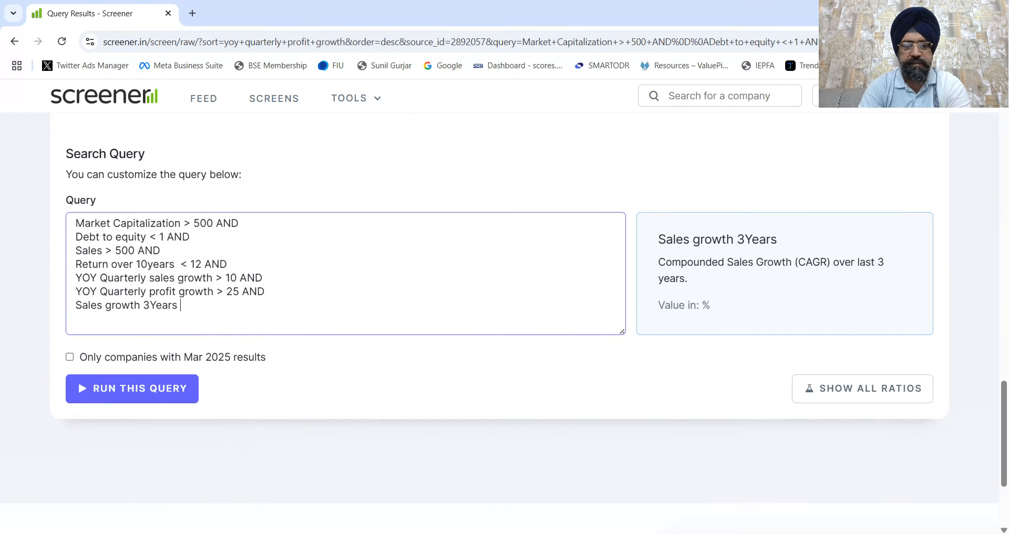
{"action": "type", "text": ">"}
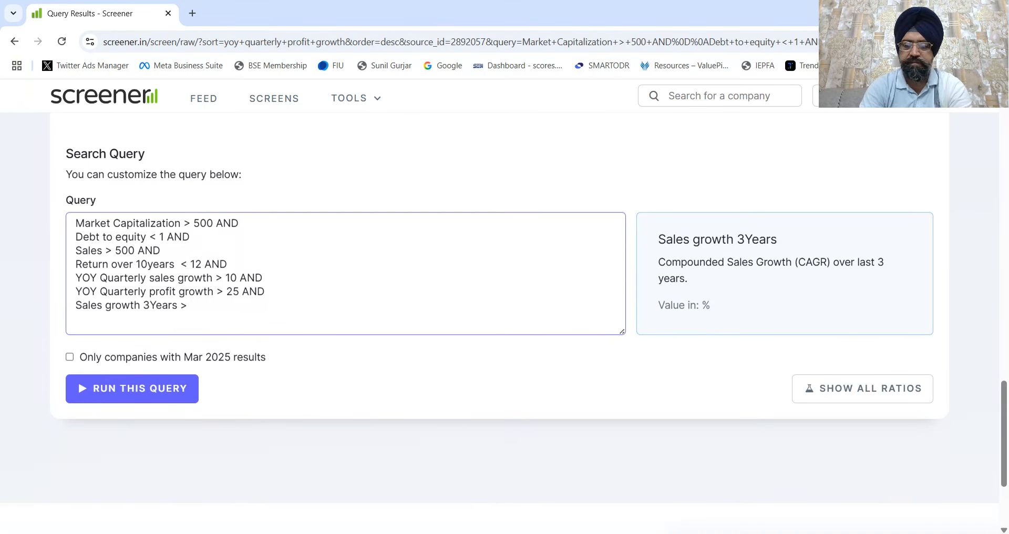
{"action": "type", "text": " 8"}
{"action": "key", "text": "BackSpace"}
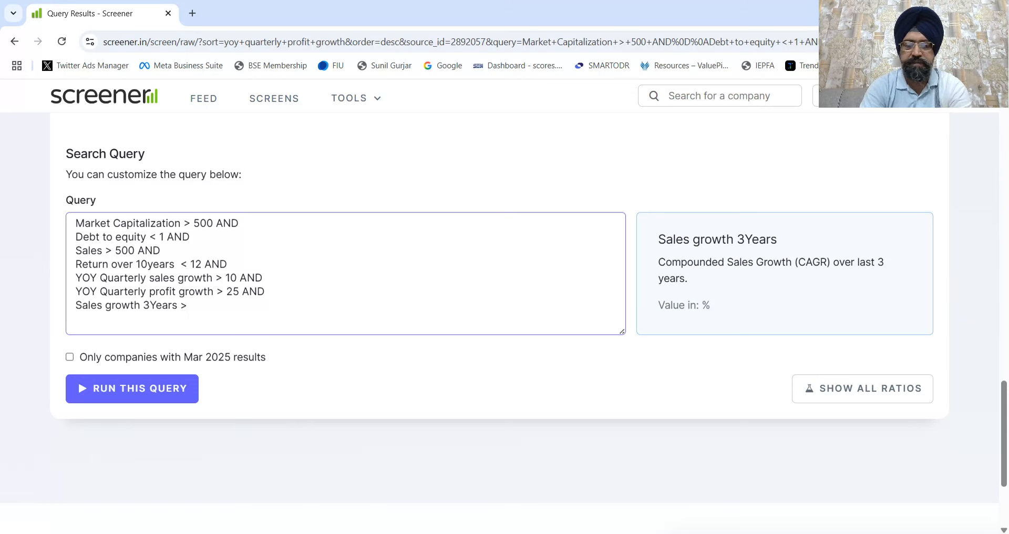
{"action": "type", "text": "15"}
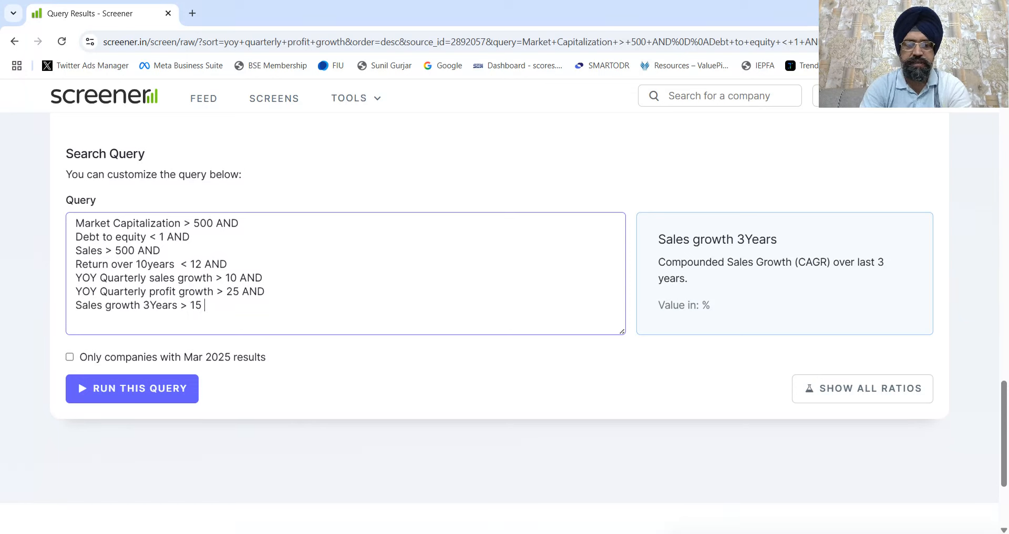
Add another AND with the condition Profit growth 3Years > 15, and run the query
{"action": "type", "text": " AND"}
{"action": "key", "text": "Return"}
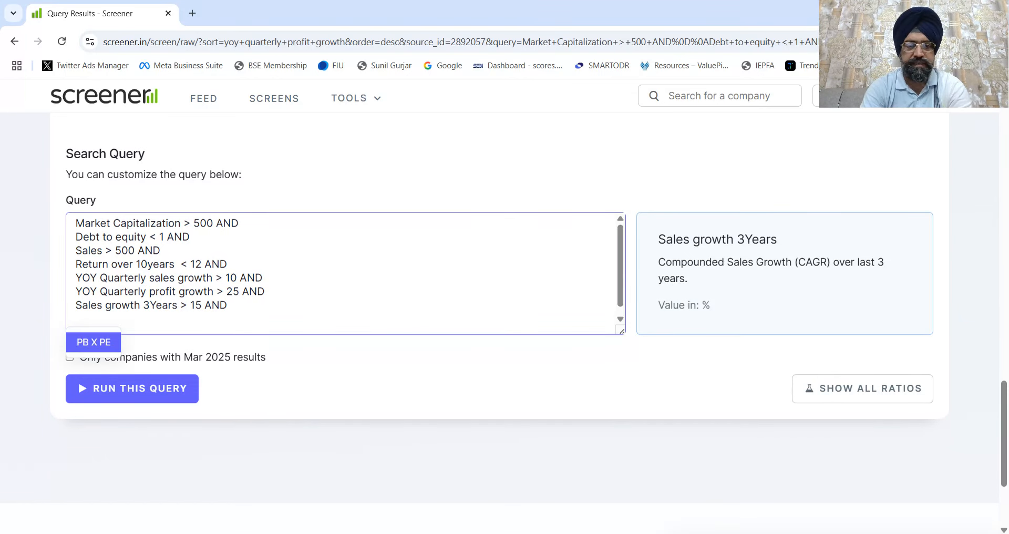
{"action": "type", "text": "prof"}
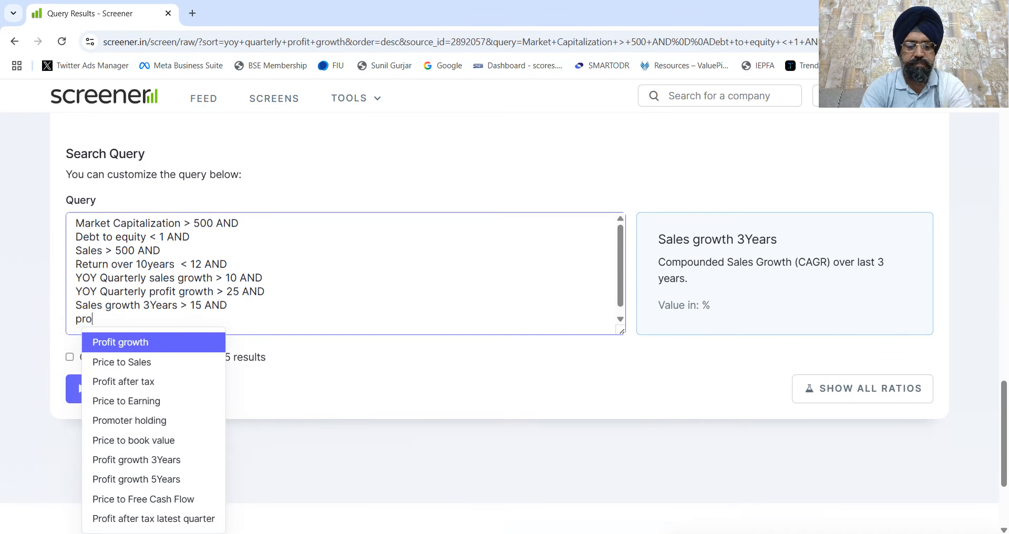
{"action": "key", "text": "Down"}
{"action": "key", "text": "Down"}
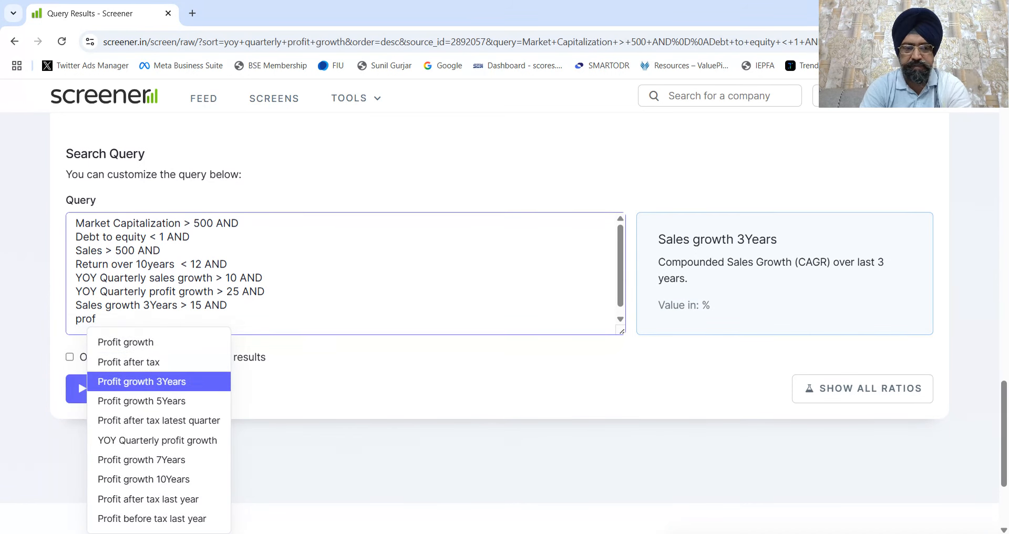
{"action": "key", "text": "Return"}
{"action": "type", "text": "> 15"}
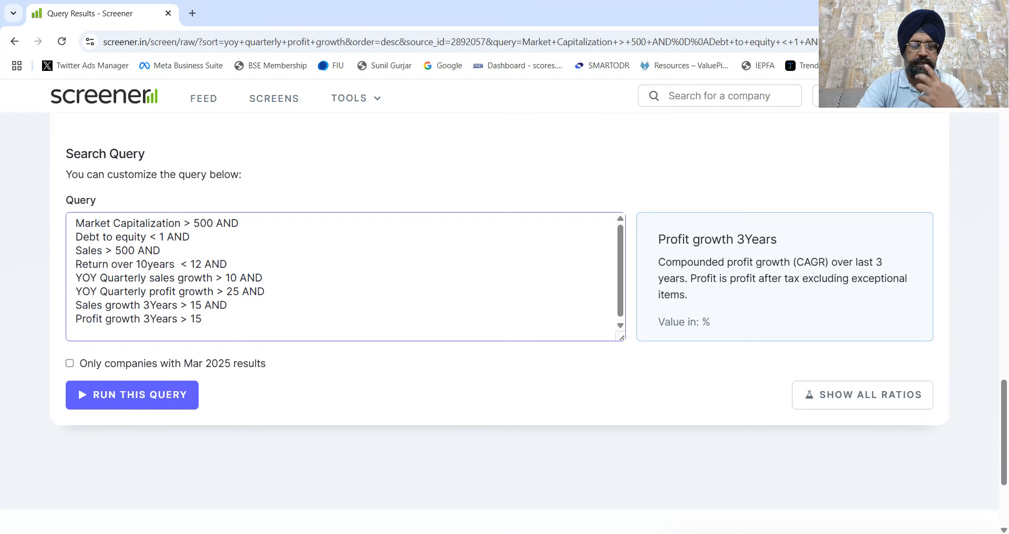
{"action": "key", "text": "ctrl+Return"}
Examine the companies and their ratios in the narrowed query results alongside the query conditions
{"action": "scroll", "coordinate": [525, 324], "scroll_direction": "down", "scroll_amount": 3}
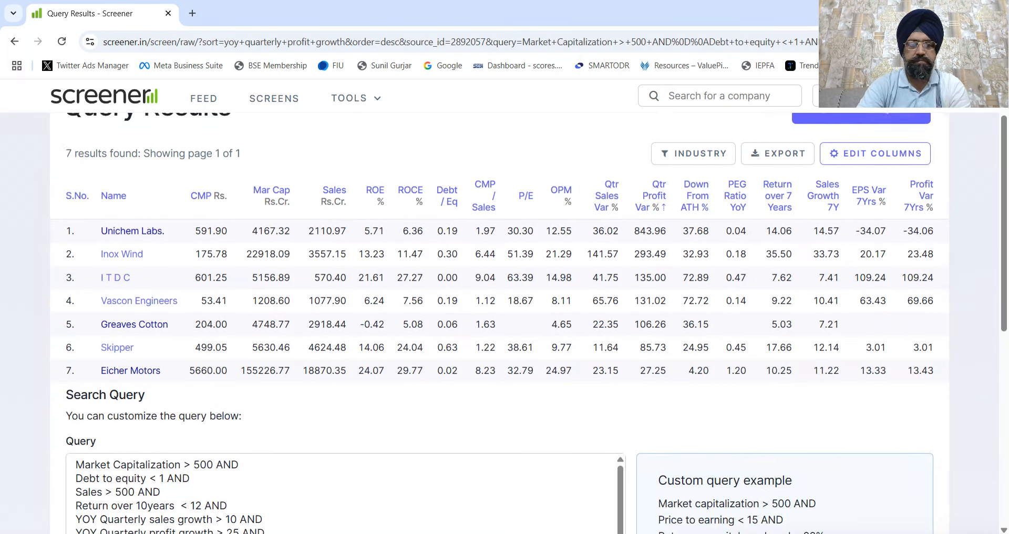
{"action": "scroll", "coordinate": [505, 324], "scroll_direction": "up", "scroll_amount": 3}
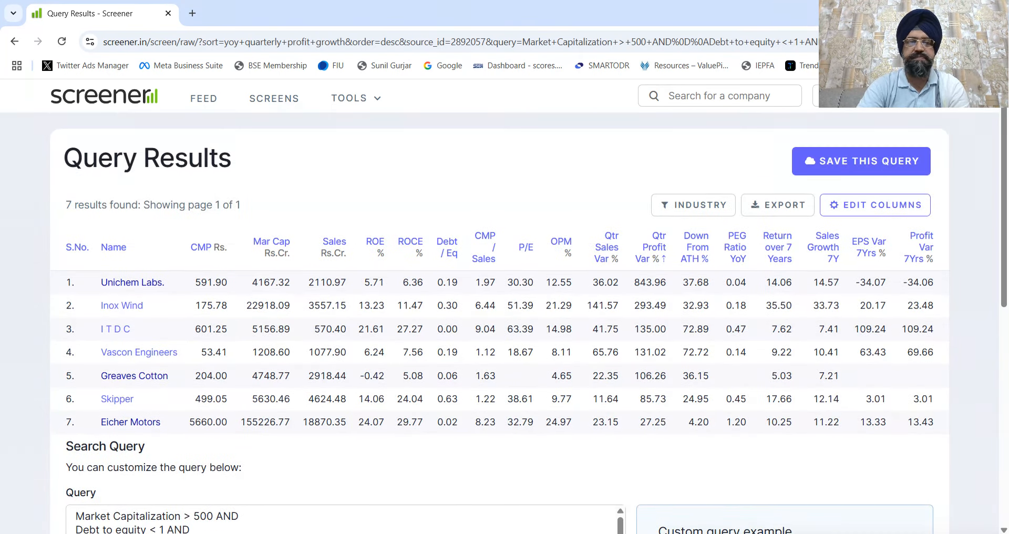
{"action": "scroll", "coordinate": [526, 323], "scroll_direction": "down", "scroll_amount": 1}
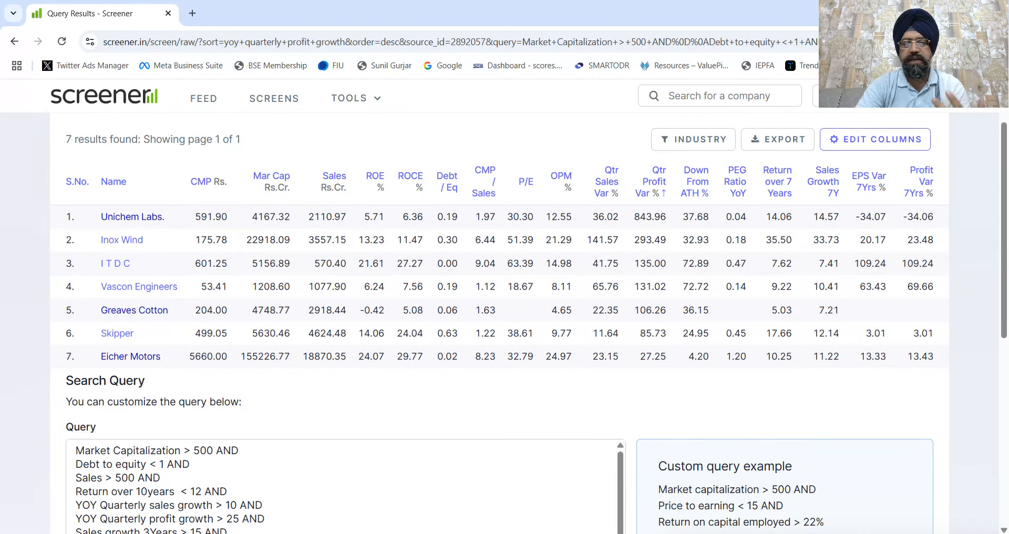
{"action": "scroll", "coordinate": [526, 323], "scroll_direction": "down", "scroll_amount": 2}
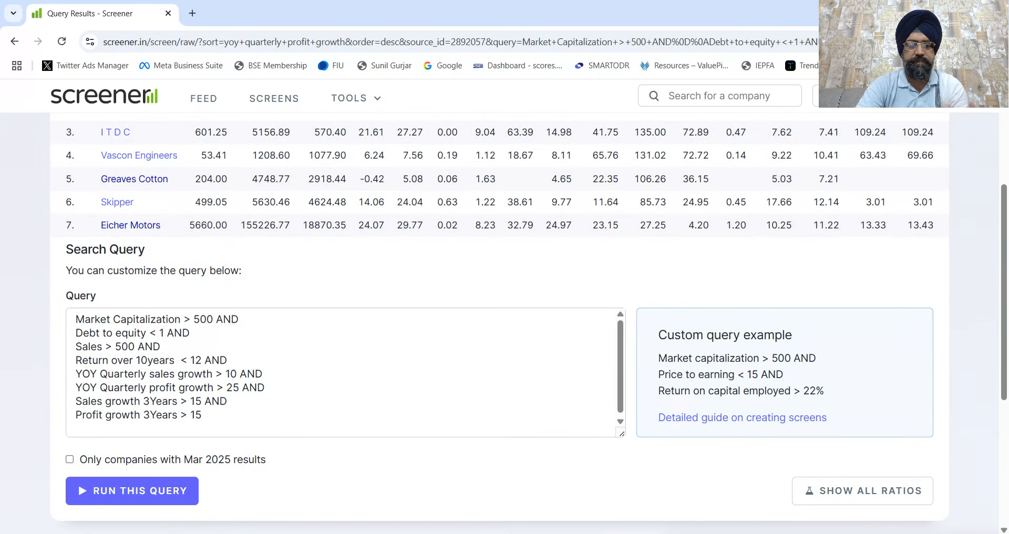
{"action": "scroll", "coordinate": [504, 324], "scroll_direction": "up", "scroll_amount": 1}
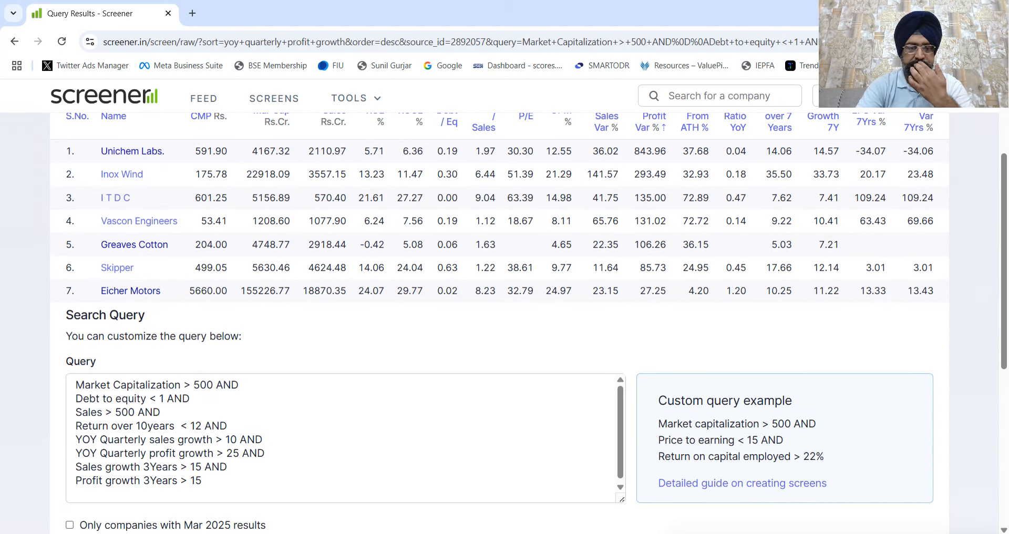
{"action": "scroll", "coordinate": [505, 323], "scroll_direction": "up", "scroll_amount": 2}
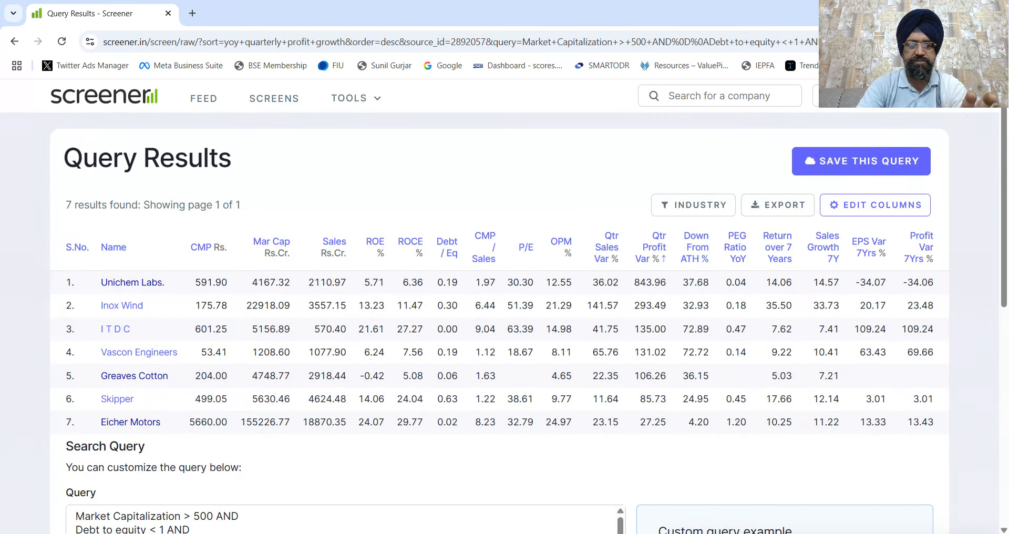
{"action": "scroll", "coordinate": [504, 323], "scroll_direction": "down", "scroll_amount": 2}
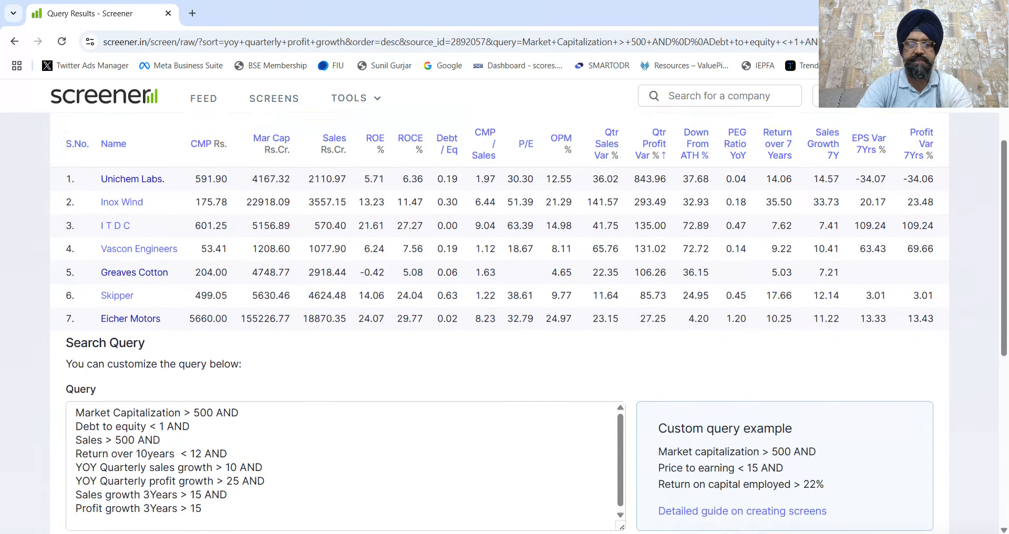
{"action": "scroll", "coordinate": [505, 323], "scroll_direction": "up", "scroll_amount": 1}
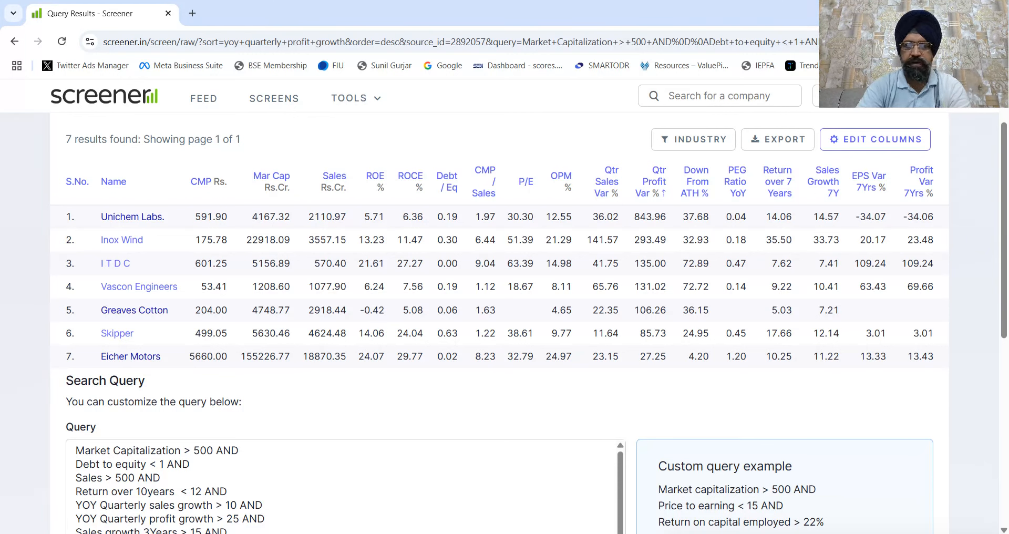
Set the limit of the Sales growth 3Years condition to 8 in the search query
{"action": "scroll", "coordinate": [505, 326], "scroll_direction": "down", "scroll_amount": 3}
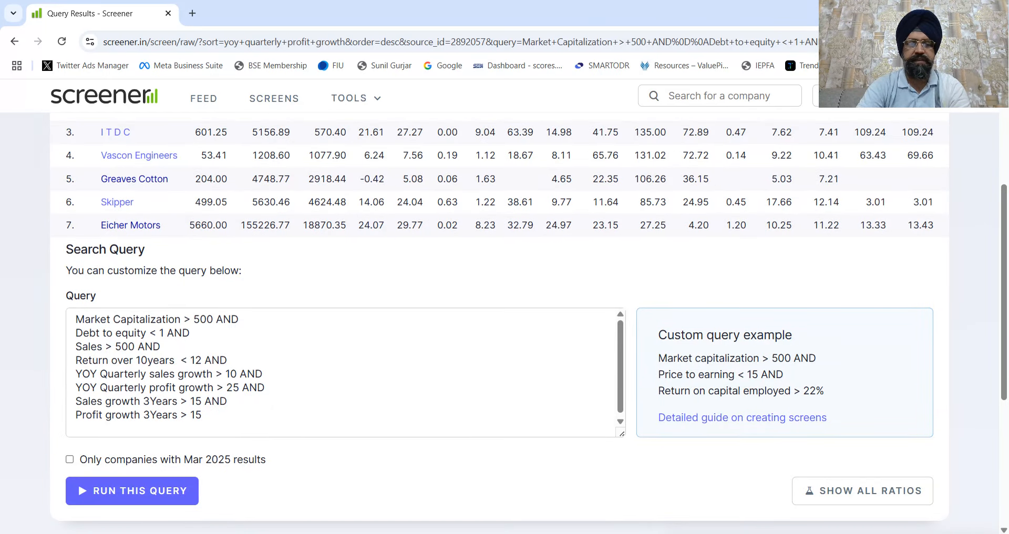
{"action": "left_click", "coordinate": [136, 361]}
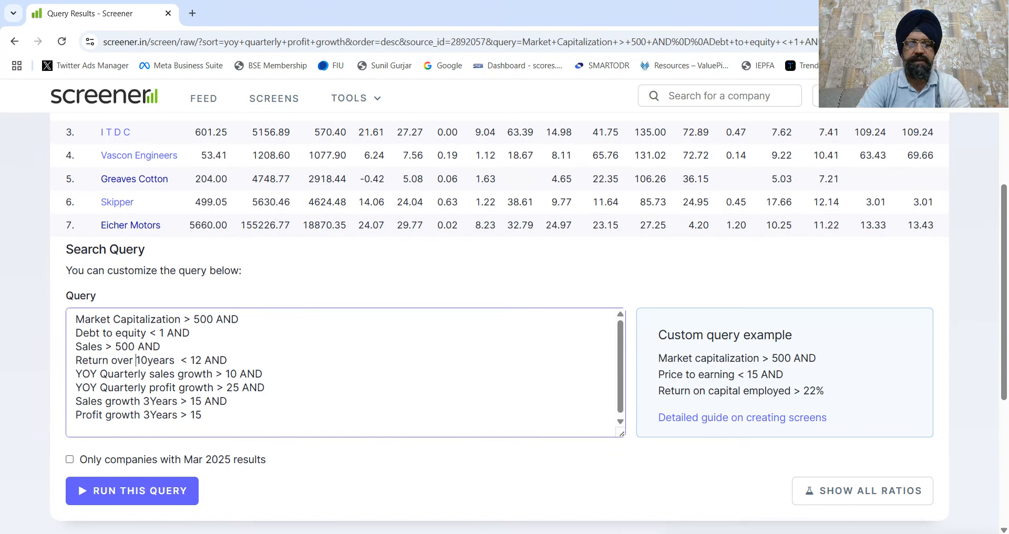
{"action": "key", "text": "BackSpace"}
{"action": "key", "text": "BackSpace"}
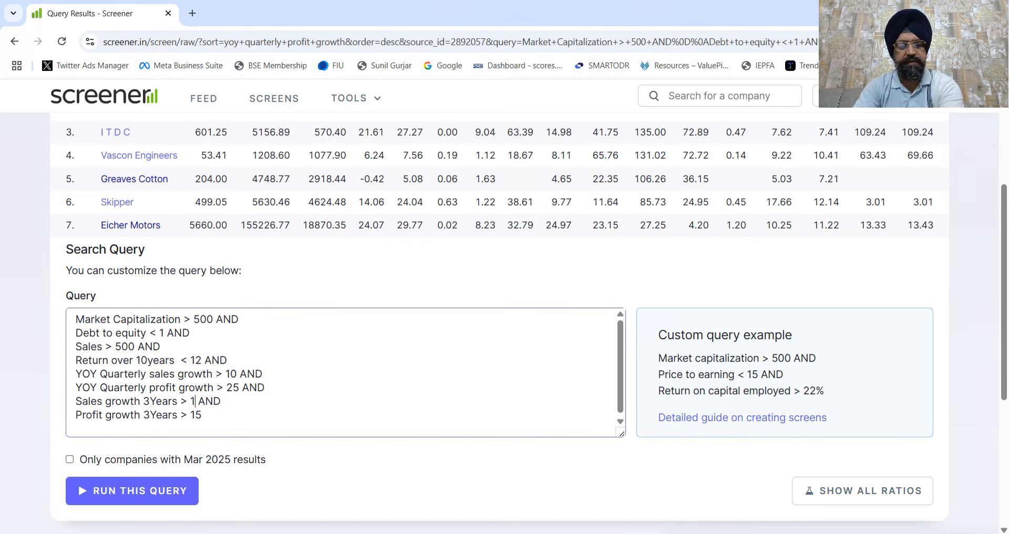
{"action": "type", "text": "8"}
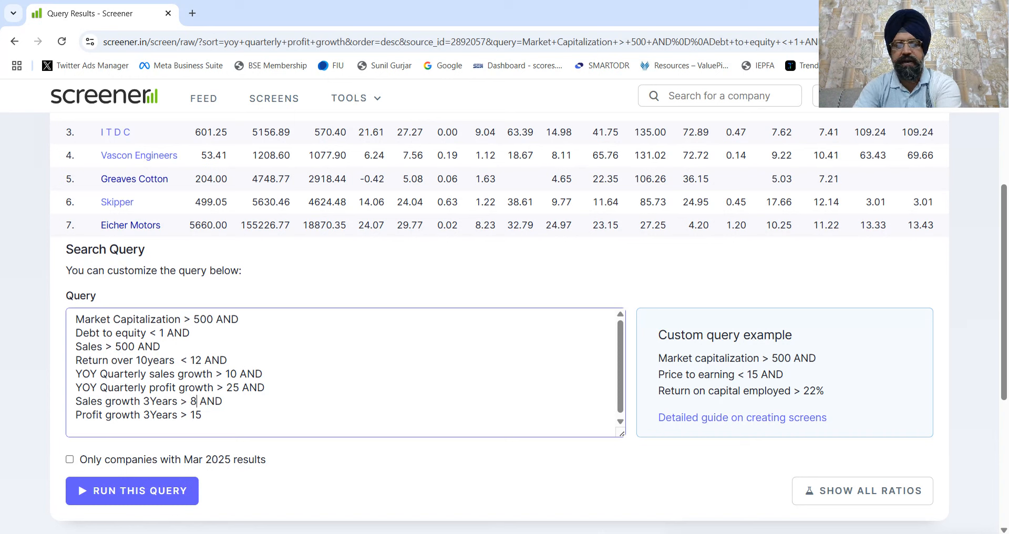
Set the limit of the Profit growth 3Years condition to 8 in the search query and run the query
{"action": "key", "text": "BackSpace"}
{"action": "key", "text": "BackSpace"}
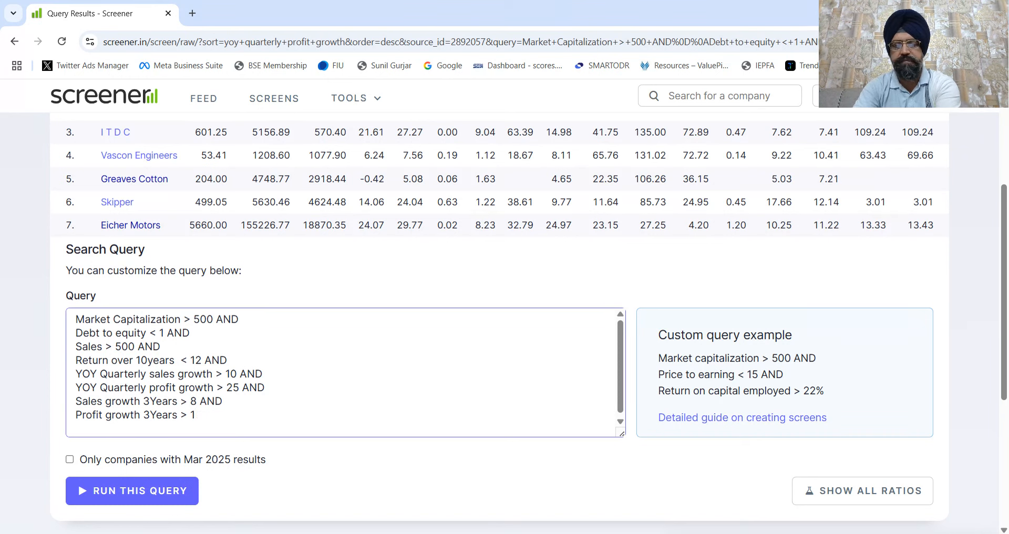
{"action": "type", "text": "8"}
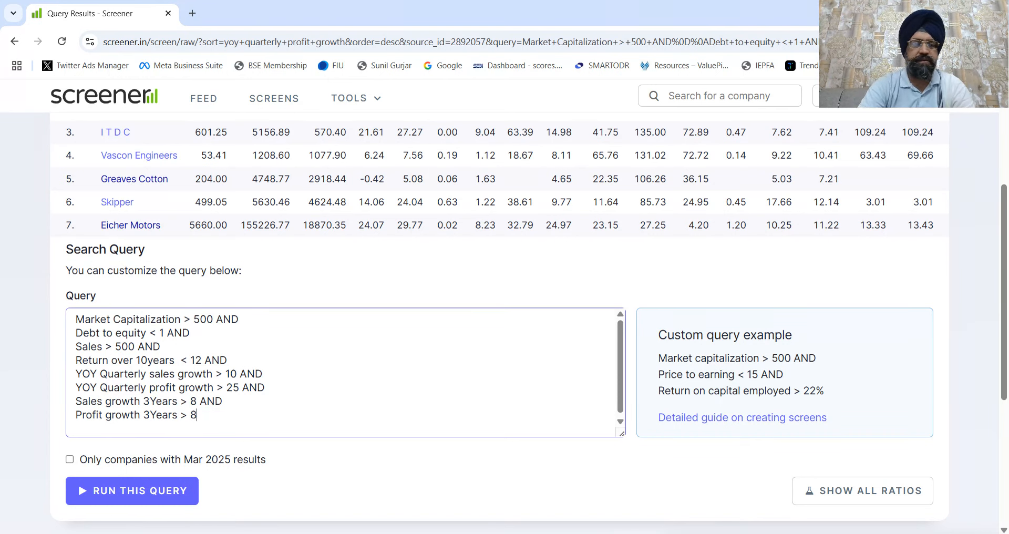
{"action": "scroll", "coordinate": [505, 315], "scroll_direction": "down", "scroll_amount": 1}
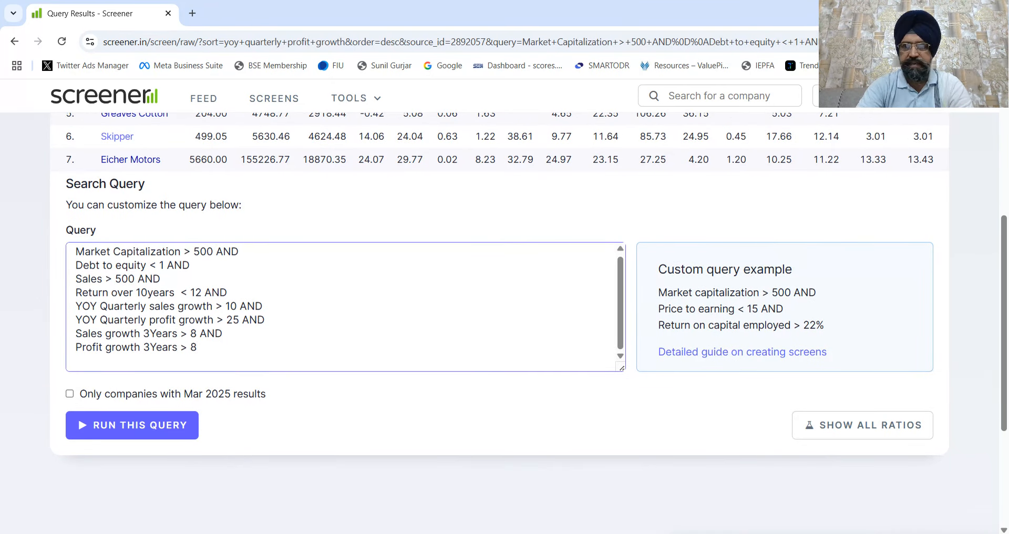
{"action": "key", "text": "ctrl+Return"}
Examine the companies in the updated query results, including their quarterly growth and down-from-all-time-high figures
{"action": "scroll", "coordinate": [505, 316], "scroll_direction": "down", "scroll_amount": 2}
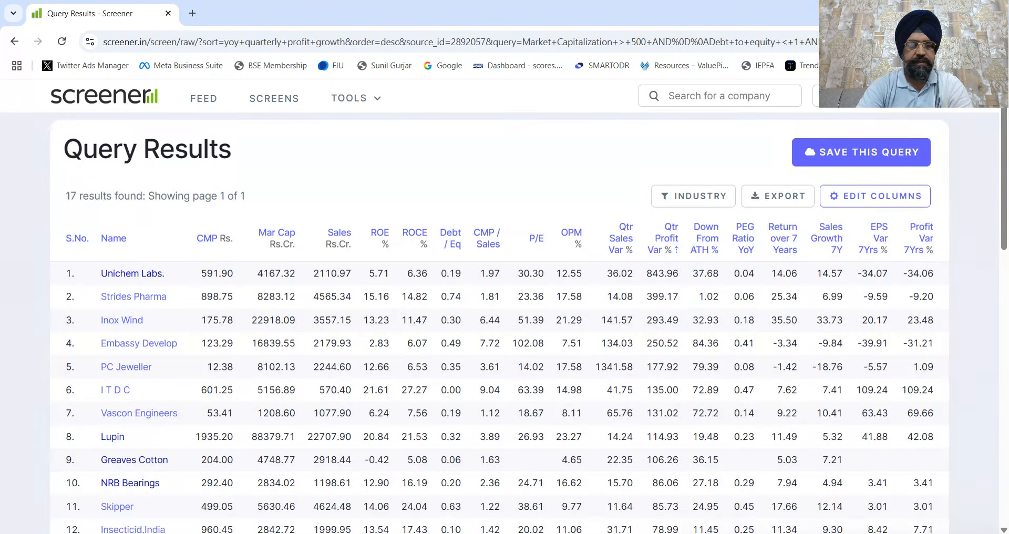
{"action": "scroll", "coordinate": [505, 315], "scroll_direction": "down", "scroll_amount": 4}
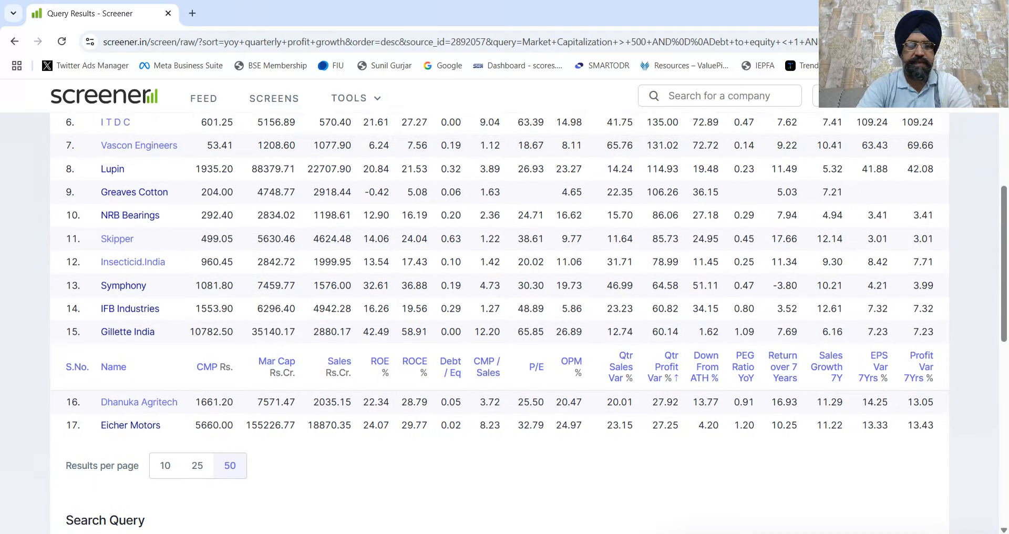
{"action": "scroll", "coordinate": [505, 316], "scroll_direction": "up", "scroll_amount": 2}
{"action": "scroll", "coordinate": [504, 315], "scroll_direction": "up", "scroll_amount": 3}
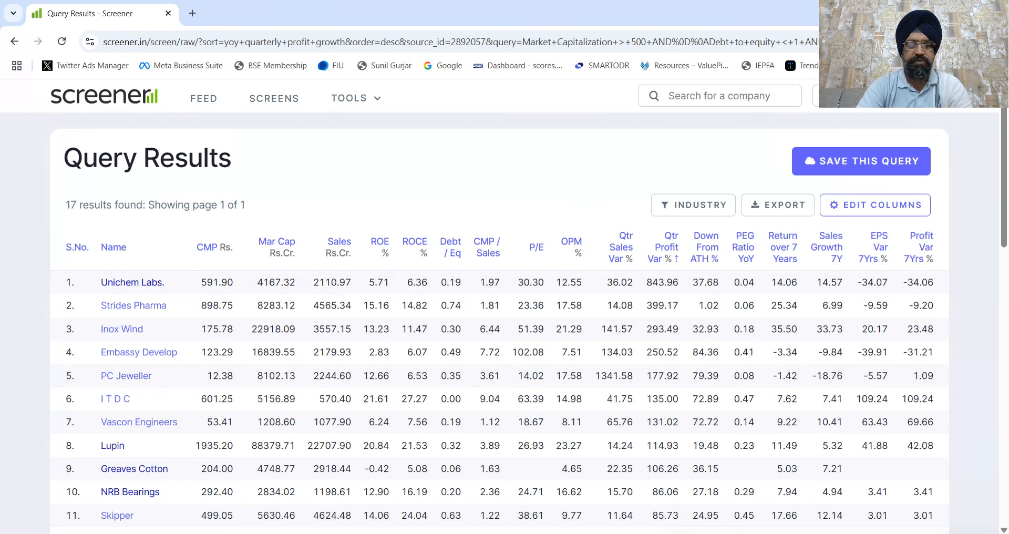
{"action": "scroll", "coordinate": [505, 315], "scroll_direction": "down", "scroll_amount": 4}
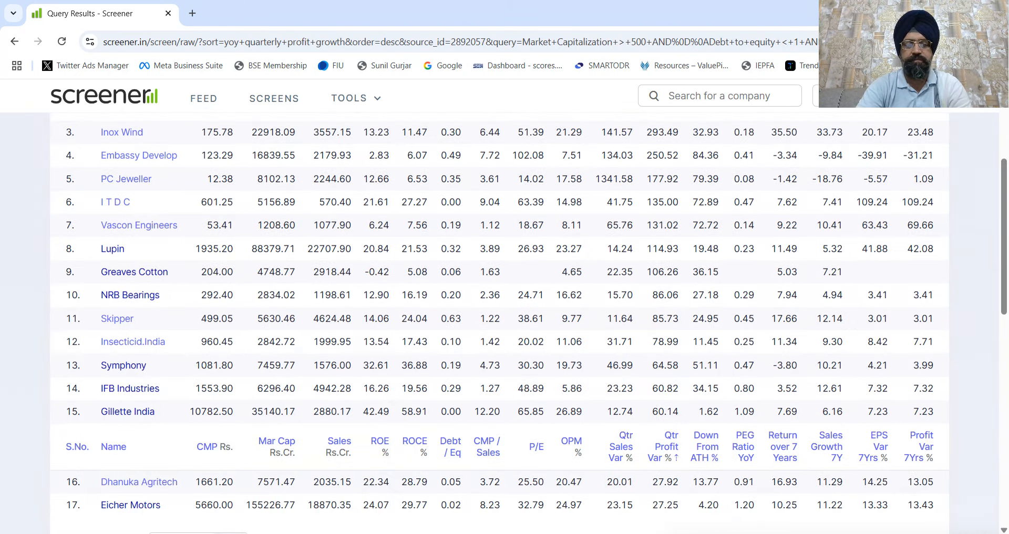
{"action": "scroll", "coordinate": [505, 316], "scroll_direction": "up", "scroll_amount": 4}
{"action": "scroll", "coordinate": [505, 315], "scroll_direction": "down", "scroll_amount": 1}
{"action": "scroll", "coordinate": [504, 315], "scroll_direction": "up", "scroll_amount": 1}
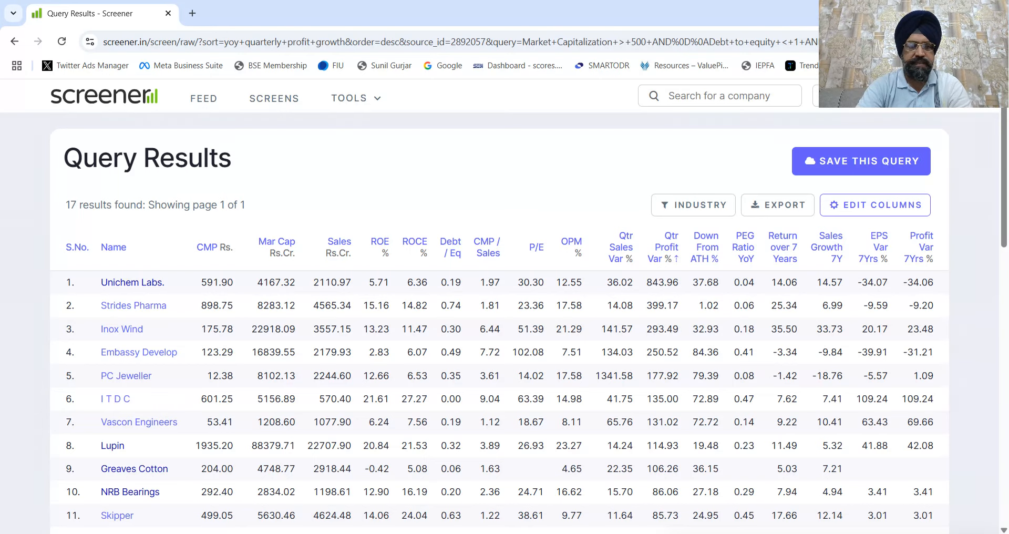
{"action": "scroll", "coordinate": [505, 315], "scroll_direction": "down", "scroll_amount": 4}
{"action": "scroll", "coordinate": [504, 316], "scroll_direction": "up", "scroll_amount": 4}
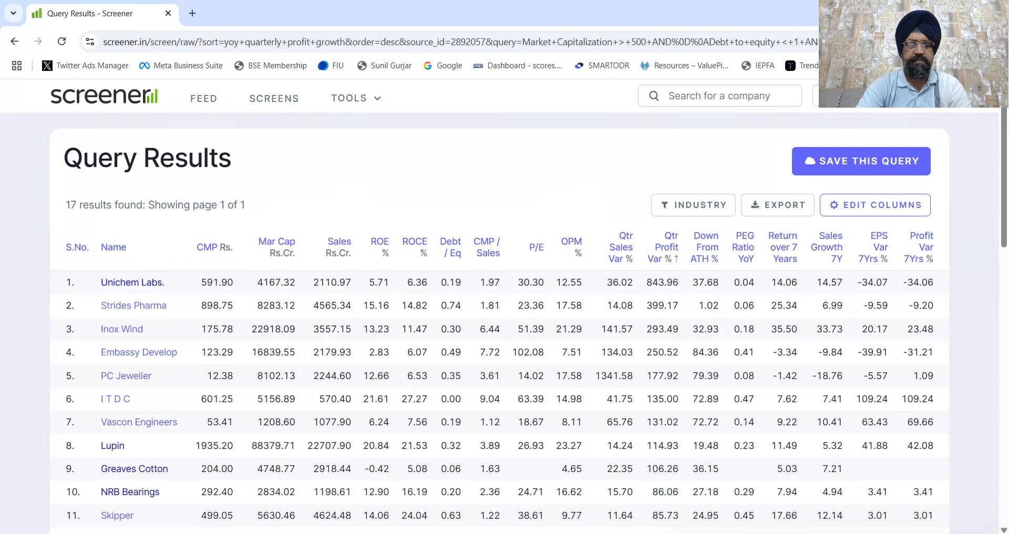
{"action": "scroll", "coordinate": [706, 182], "scroll_direction": "down", "scroll_amount": 5}
{"action": "scroll", "coordinate": [706, 182], "scroll_direction": "up", "scroll_amount": 3}
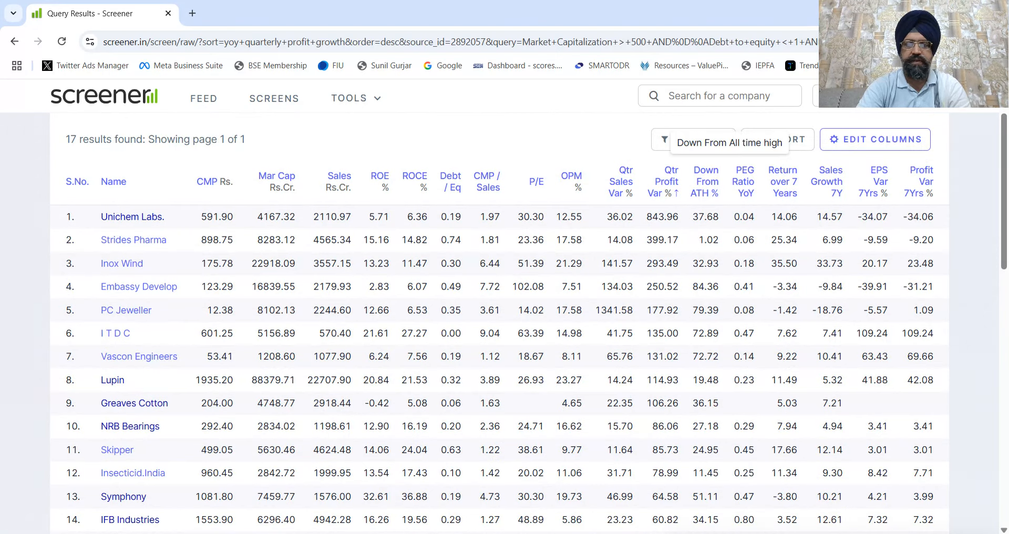
Review the industries in the results and filter the list to Fertilizers & Agrochemicals
{"action": "left_click", "coordinate": [694, 139]}
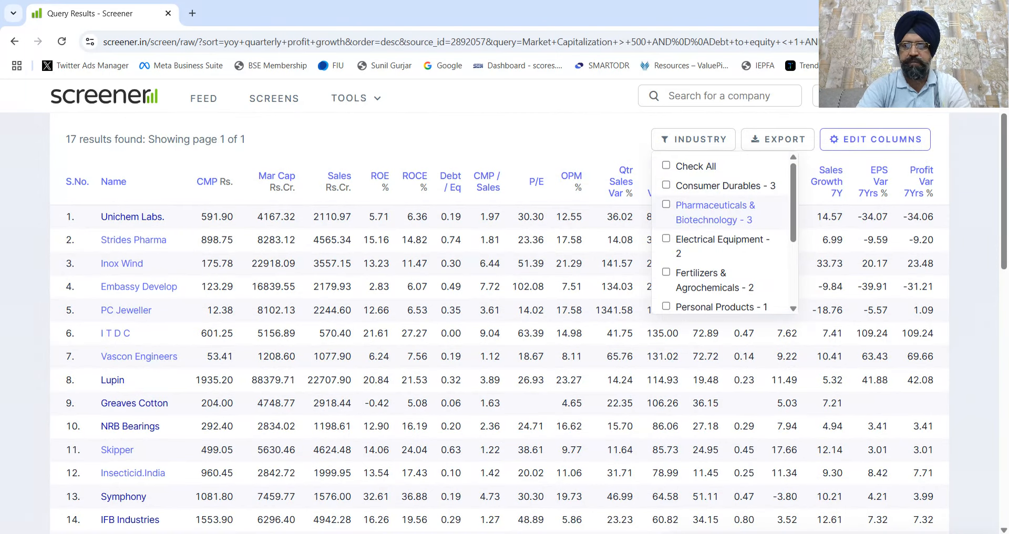
{"action": "scroll", "coordinate": [699, 260], "scroll_direction": "down", "scroll_amount": 3}
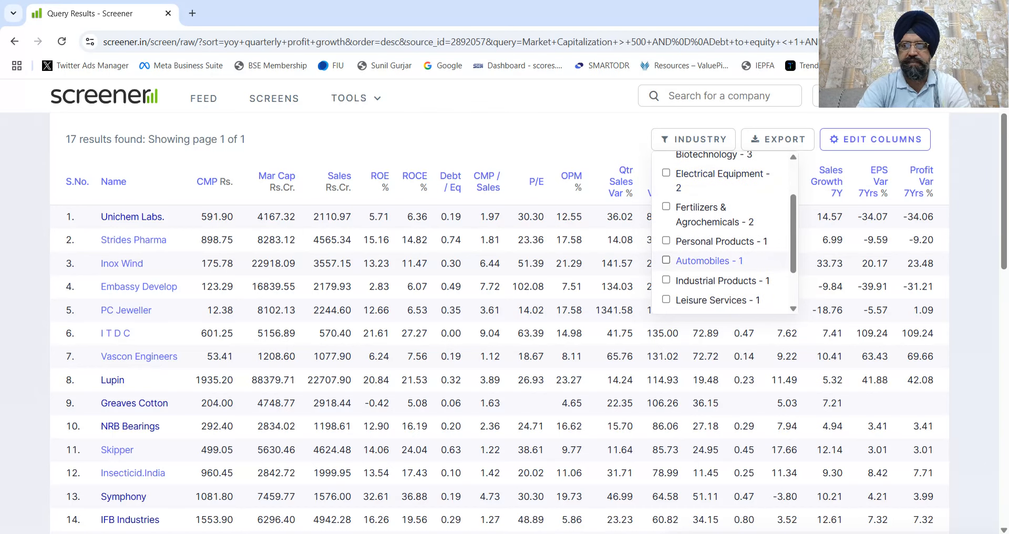
{"action": "scroll", "coordinate": [699, 259], "scroll_direction": "down", "scroll_amount": 2}
{"action": "scroll", "coordinate": [710, 273], "scroll_direction": "up", "scroll_amount": 4}
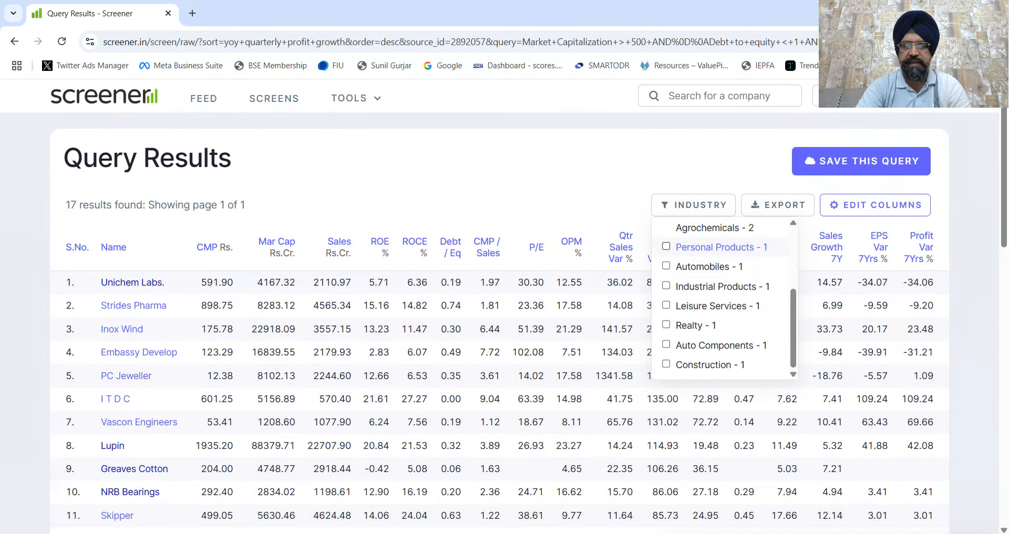
{"action": "scroll", "coordinate": [720, 287], "scroll_direction": "up", "scroll_amount": 1}
{"action": "left_click", "coordinate": [714, 287]}
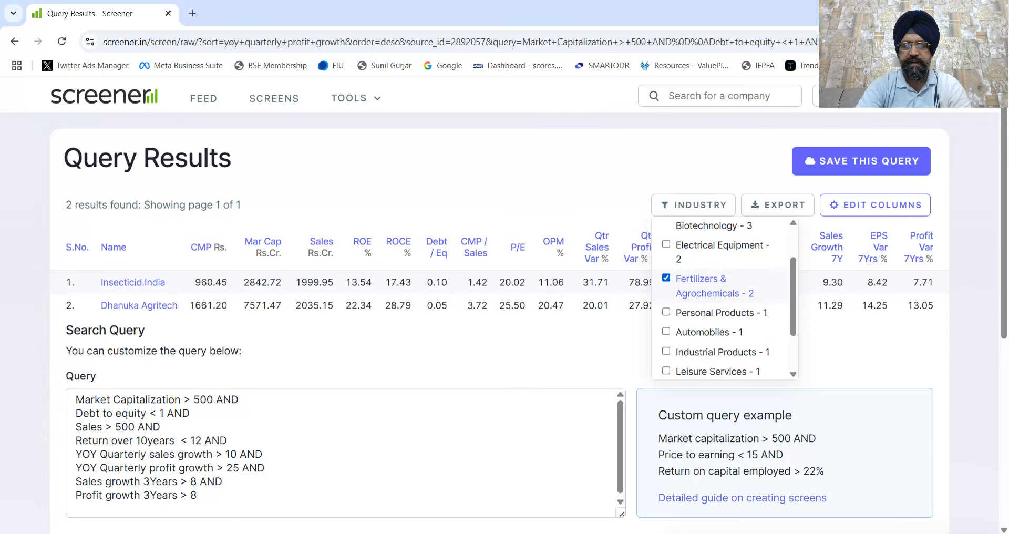
{"action": "left_click", "coordinate": [578, 351]}
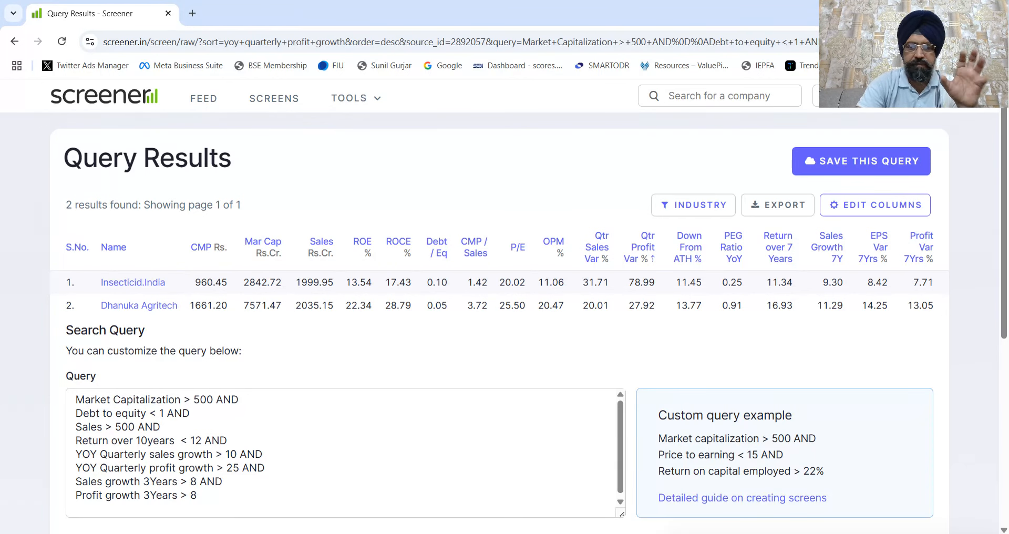
Switch the industry filter from Fertilizers & Agrochemicals to Electrical Equipment, and clear that selection after viewing its companies
{"action": "left_click", "coordinate": [694, 205]}
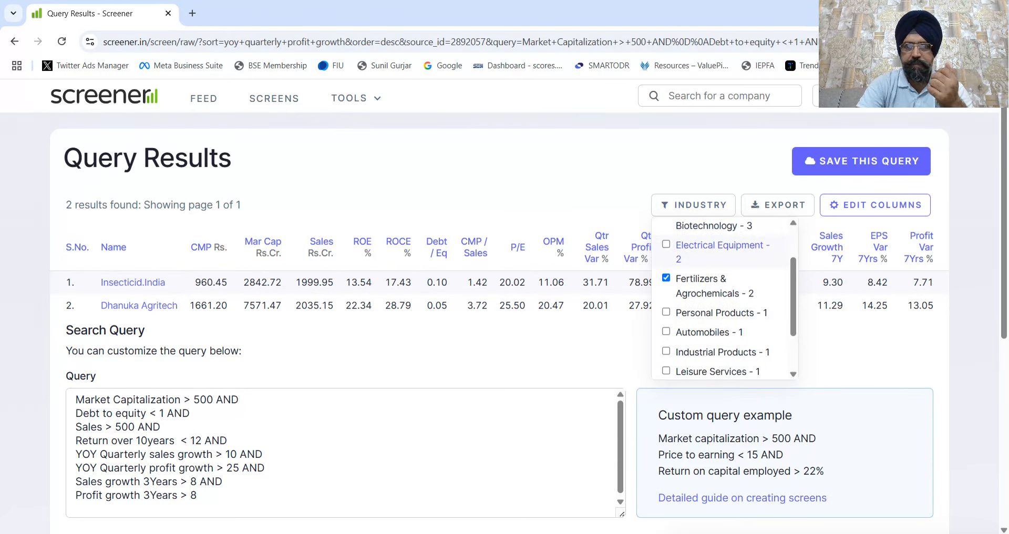
{"action": "left_click", "coordinate": [720, 245]}
{"action": "left_click", "coordinate": [699, 279]}
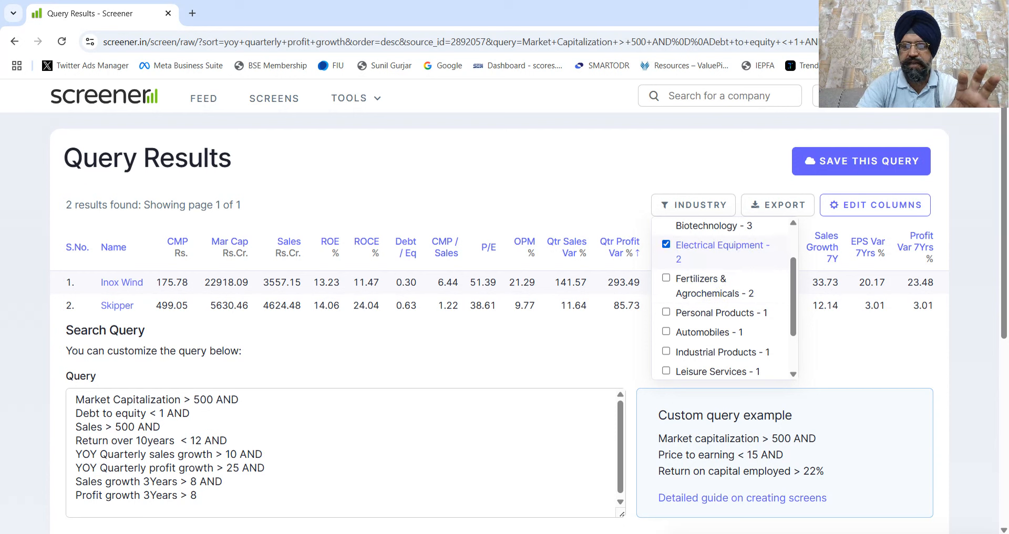
{"action": "left_click", "coordinate": [720, 245]}
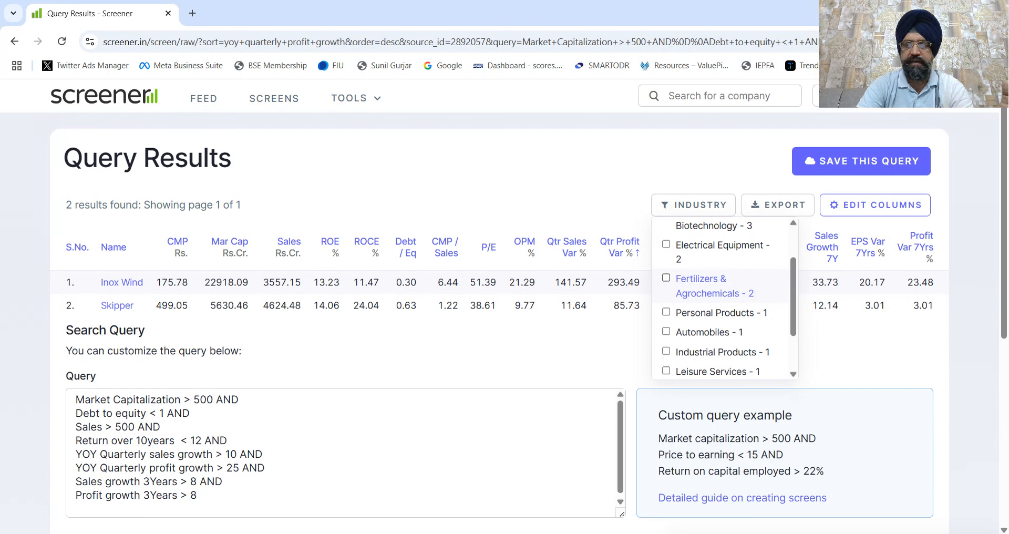
Filter the results by the Automobiles industry, and switch the filter to Personal Products
{"action": "scroll", "coordinate": [720, 284], "scroll_direction": "down", "scroll_amount": 1}
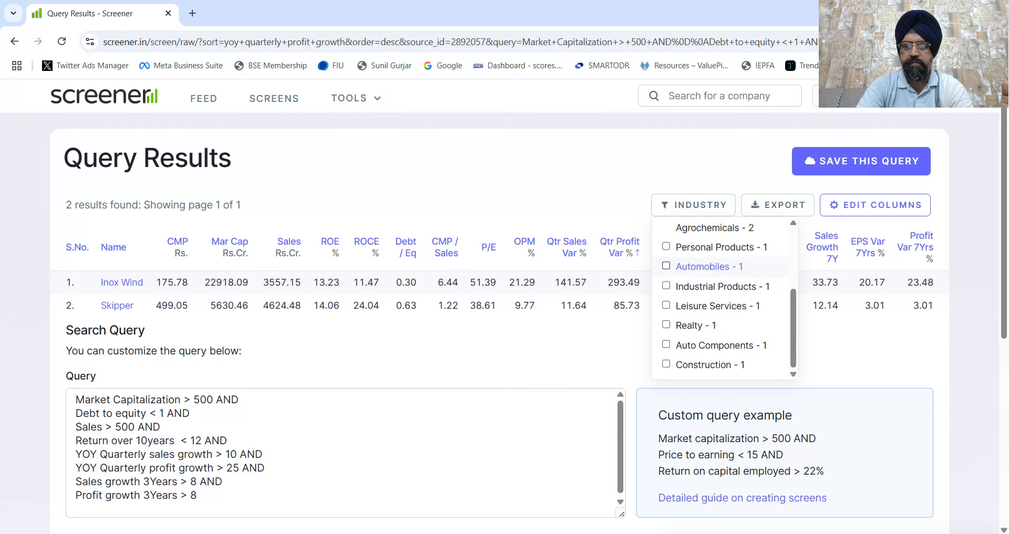
{"action": "left_click", "coordinate": [710, 267]}
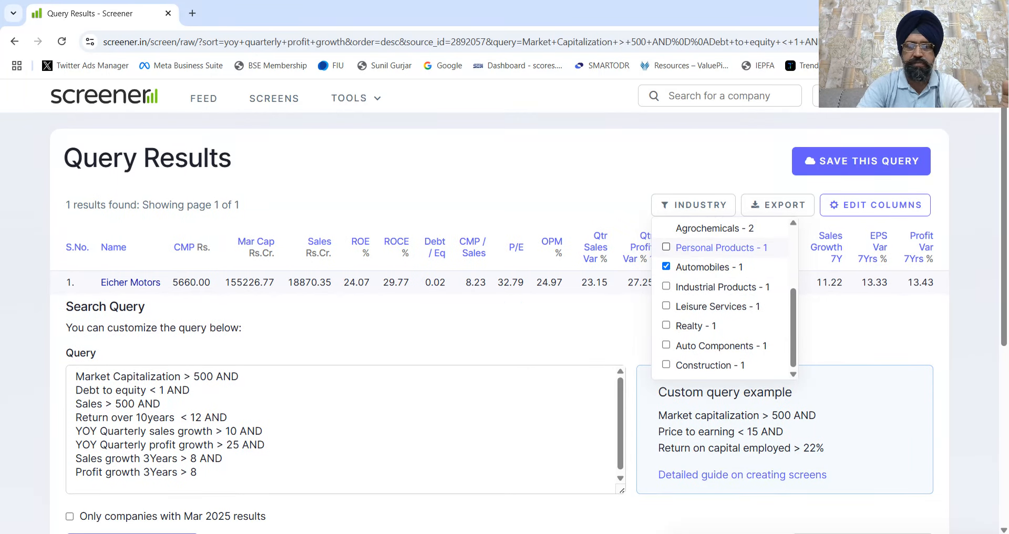
{"action": "left_click", "coordinate": [715, 248]}
{"action": "left_click", "coordinate": [709, 267]}
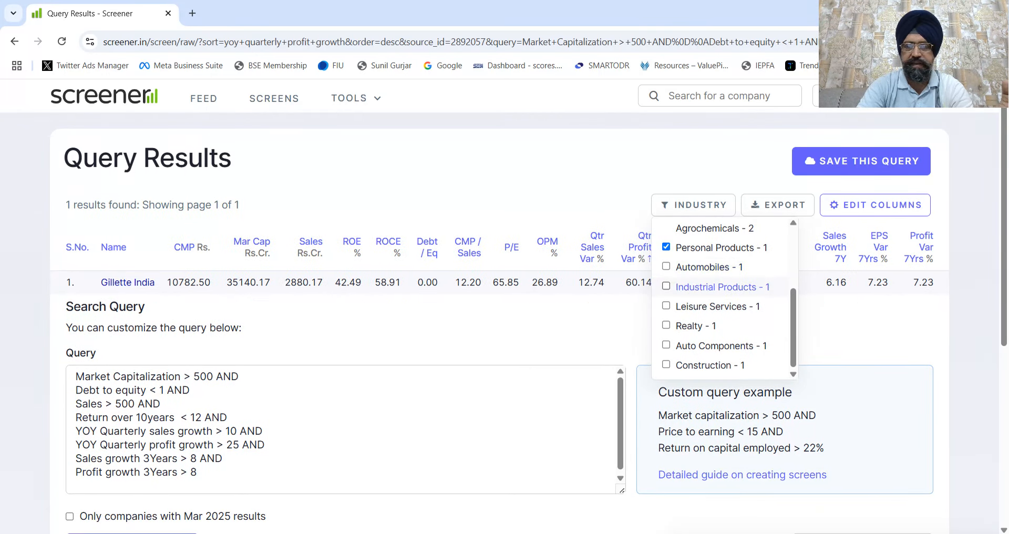
Switch the industry filter from Personal Products to Industrial Products, and clear that selection after viewing its company
{"action": "left_click", "coordinate": [715, 247]}
{"action": "left_click", "coordinate": [716, 287]}
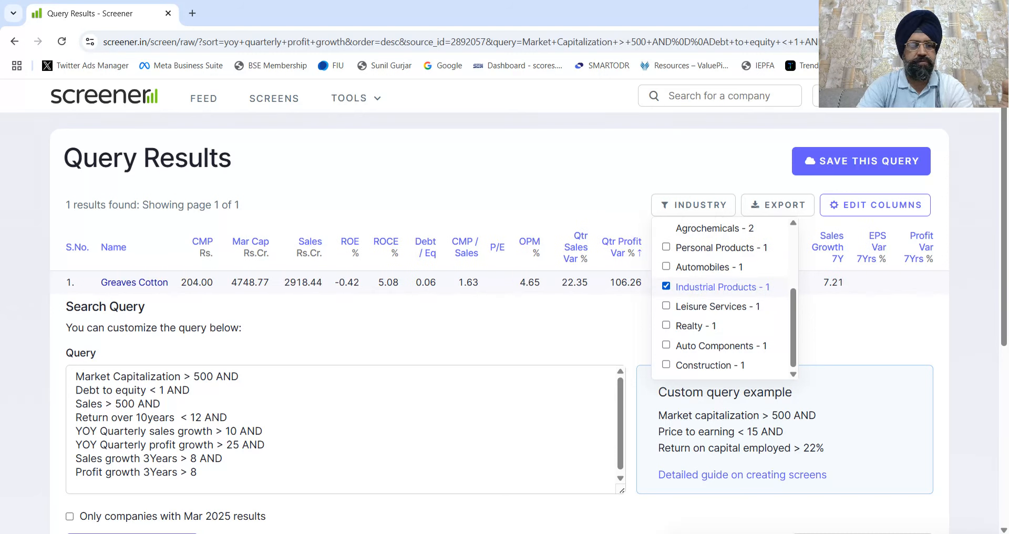
{"action": "left_click", "coordinate": [716, 287]}
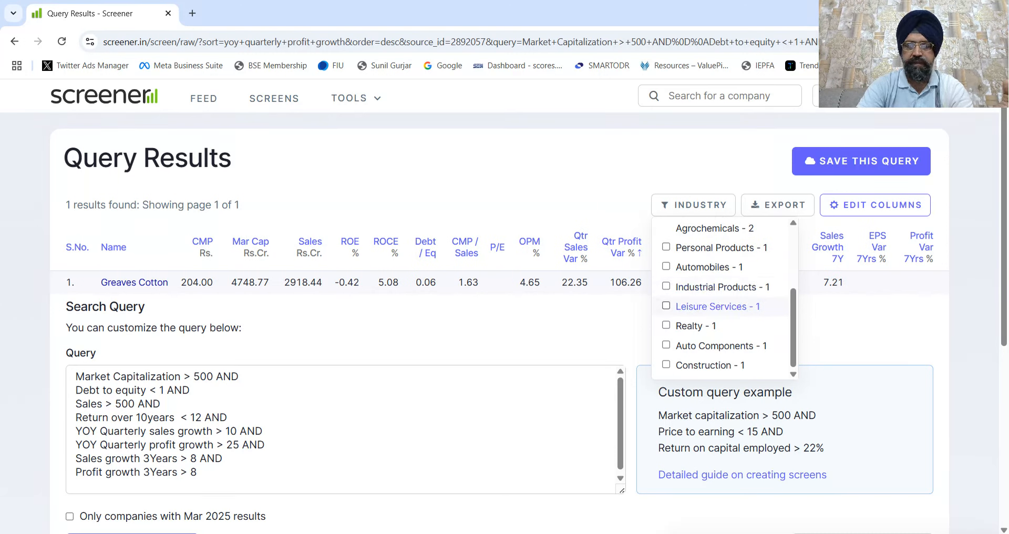
Filter the results by the Auto Components industry, and replace that filter with Construction
{"action": "left_click", "coordinate": [715, 346]}
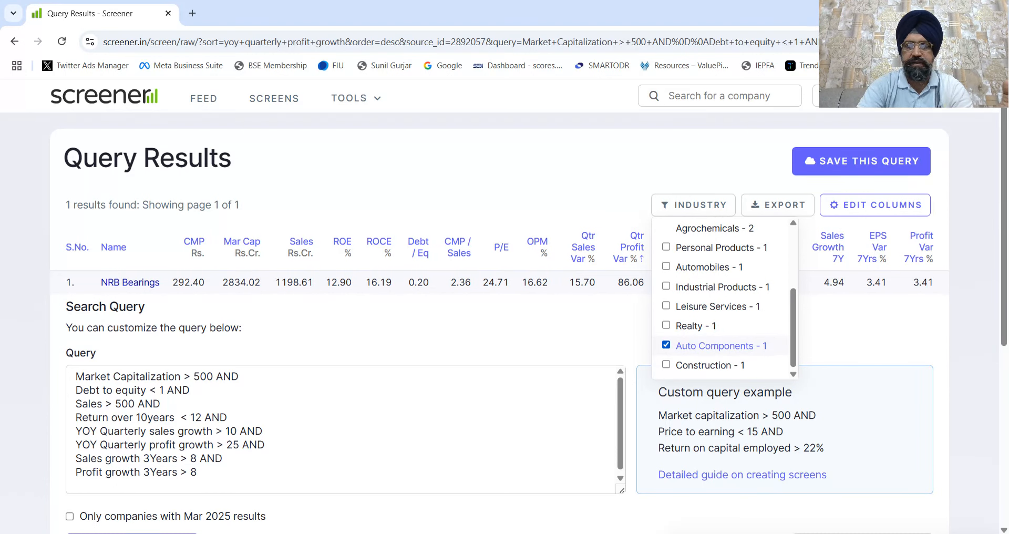
{"action": "left_click", "coordinate": [710, 365]}
{"action": "left_click", "coordinate": [714, 346]}
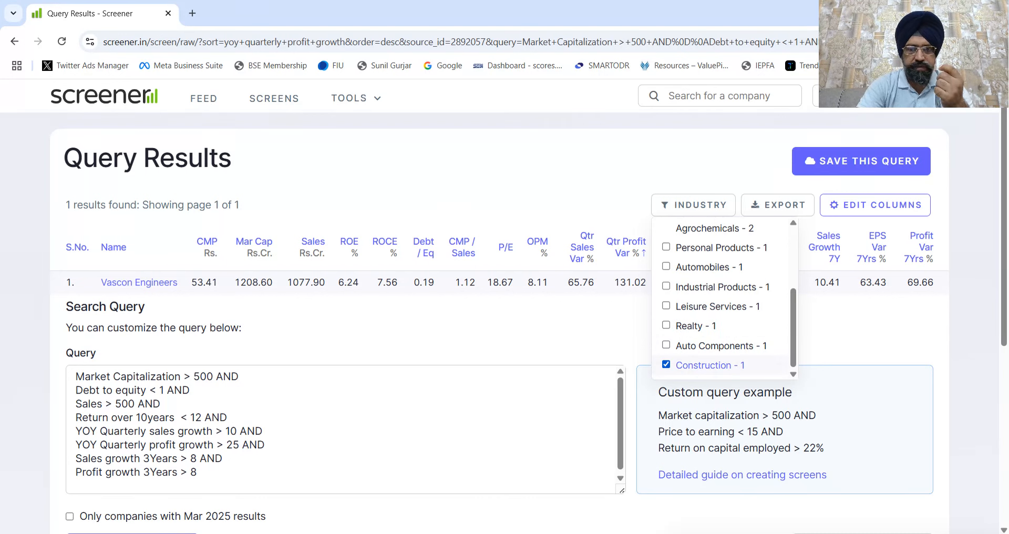
Restore the results of all industries and look through the full company list
{"action": "scroll", "coordinate": [715, 318], "scroll_direction": "up", "scroll_amount": 2}
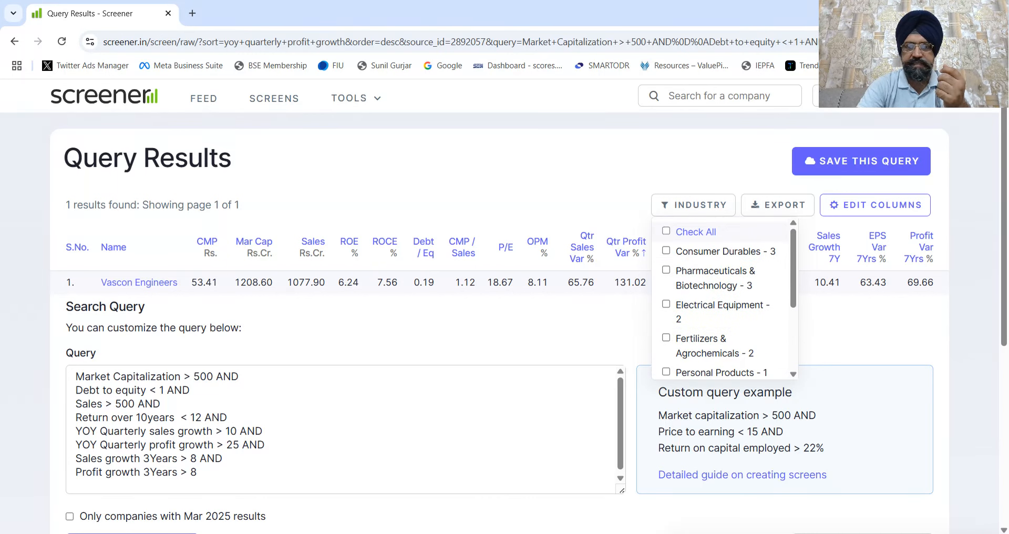
{"action": "left_click", "coordinate": [666, 231]}
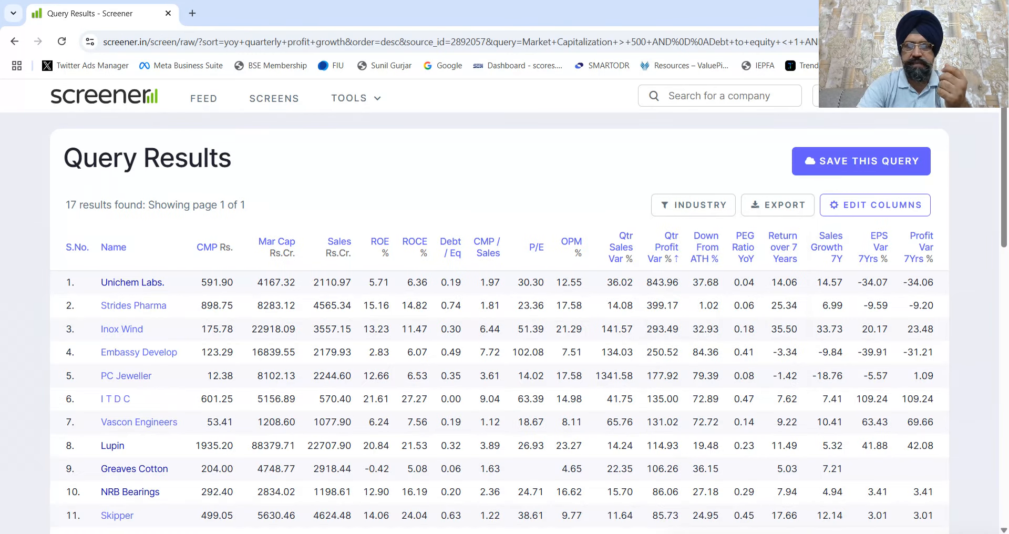
{"action": "scroll", "coordinate": [528, 323], "scroll_direction": "down", "scroll_amount": 1}
{"action": "scroll", "coordinate": [667, 232], "scroll_direction": "down", "scroll_amount": 2}
{"action": "scroll", "coordinate": [666, 231], "scroll_direction": "up", "scroll_amount": 3}
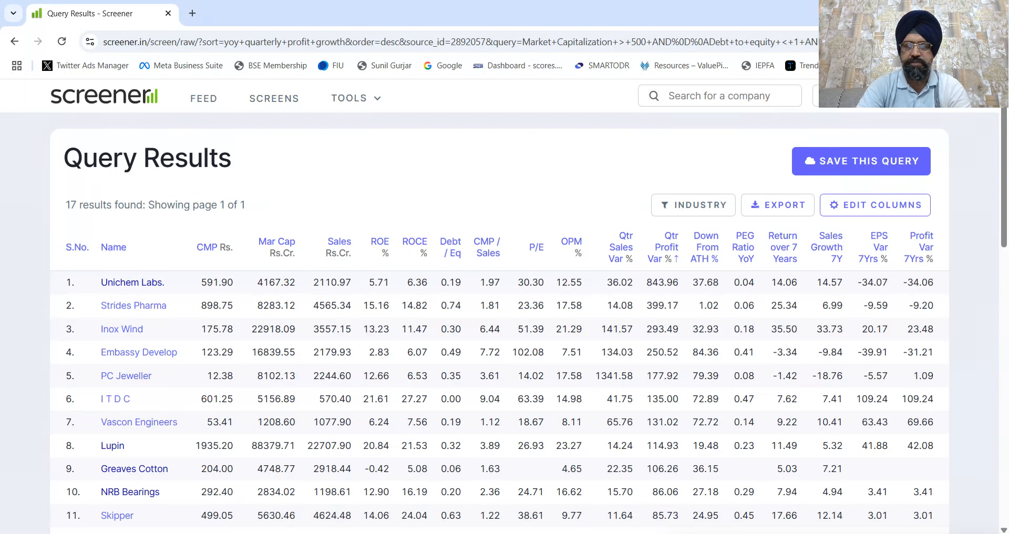
Change the Return over 10years condition in the search query to the suggested ratio Return over 7years
{"action": "scroll", "coordinate": [505, 323], "scroll_direction": "down", "scroll_amount": 10}
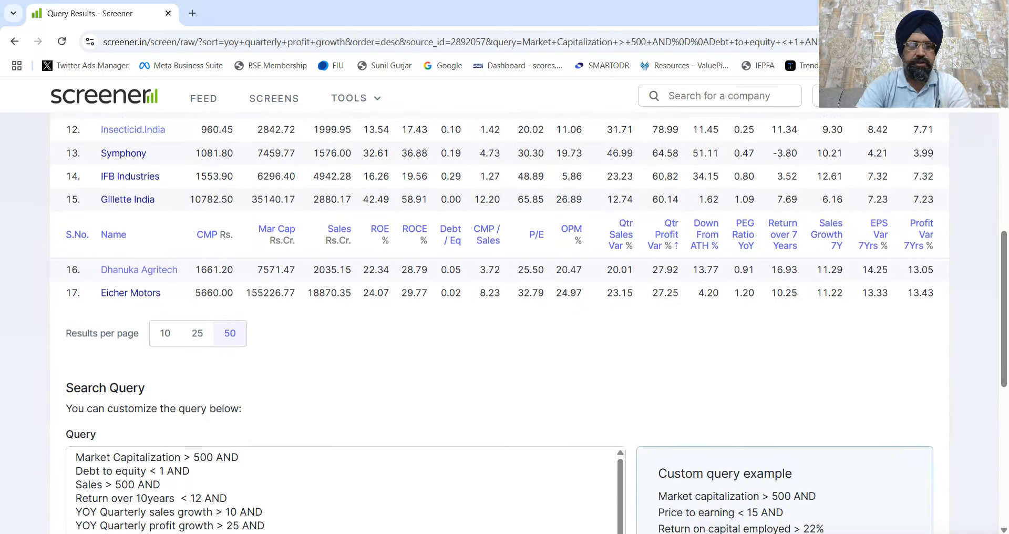
{"action": "scroll", "coordinate": [505, 323], "scroll_direction": "down", "scroll_amount": 1}
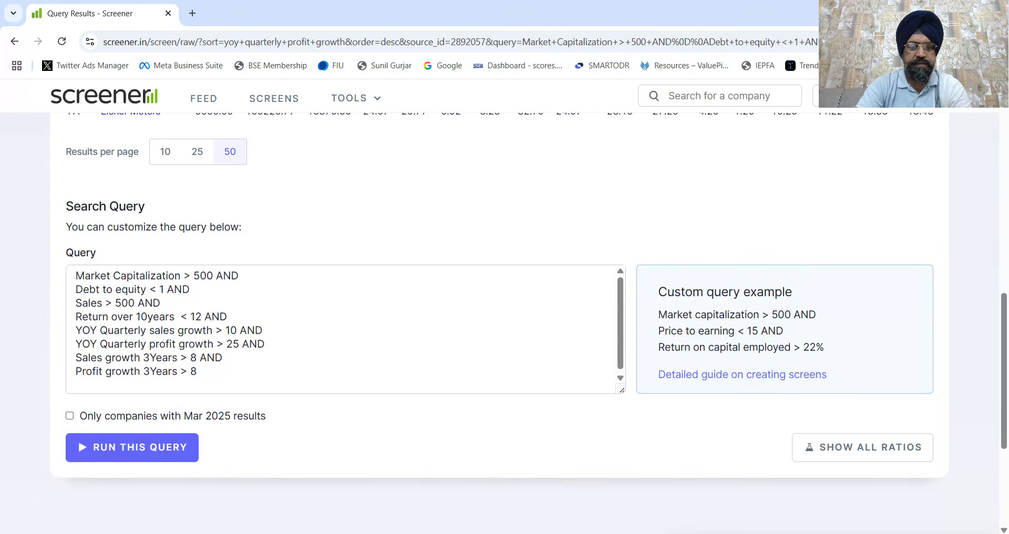
{"action": "left_click", "coordinate": [147, 316]}
{"action": "key", "text": "BackSpace"}
{"action": "key", "text": "BackSpace"}
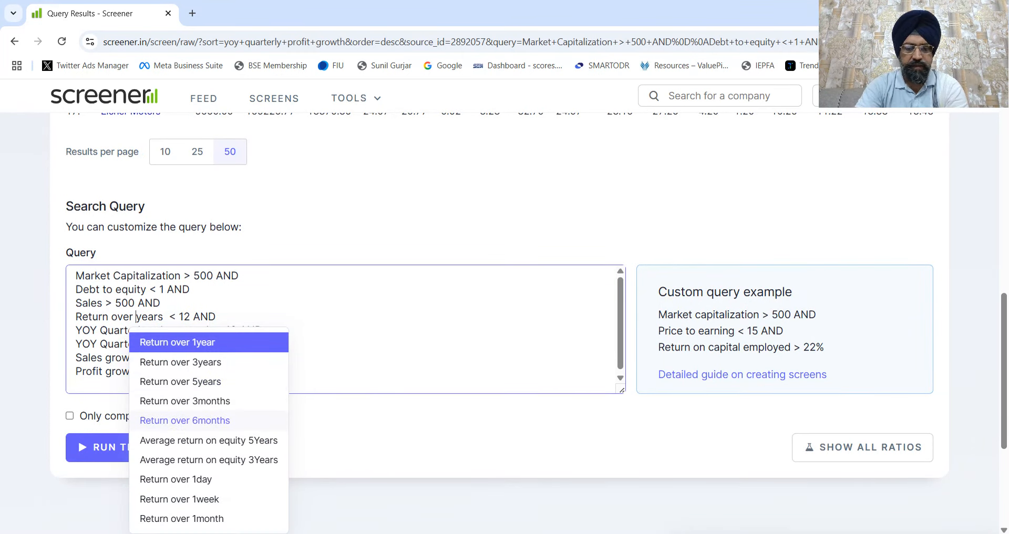
{"action": "type", "text": "7"}
{"action": "key", "text": "Return"}
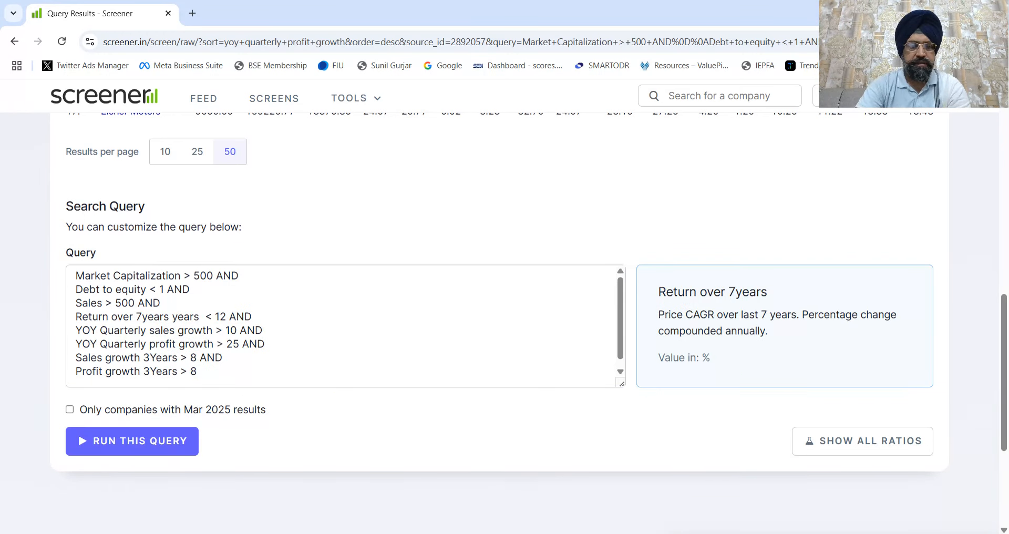
Remove the duplicate word "years" so the condition reads Return over 7years < 12 AND
{"action": "key", "text": "BackSpace"}
{"action": "key", "text": "BackSpace"}
{"action": "key", "text": "BackSpace"}
{"action": "key", "text": "BackSpace"}
{"action": "key", "text": "BackSpace"}
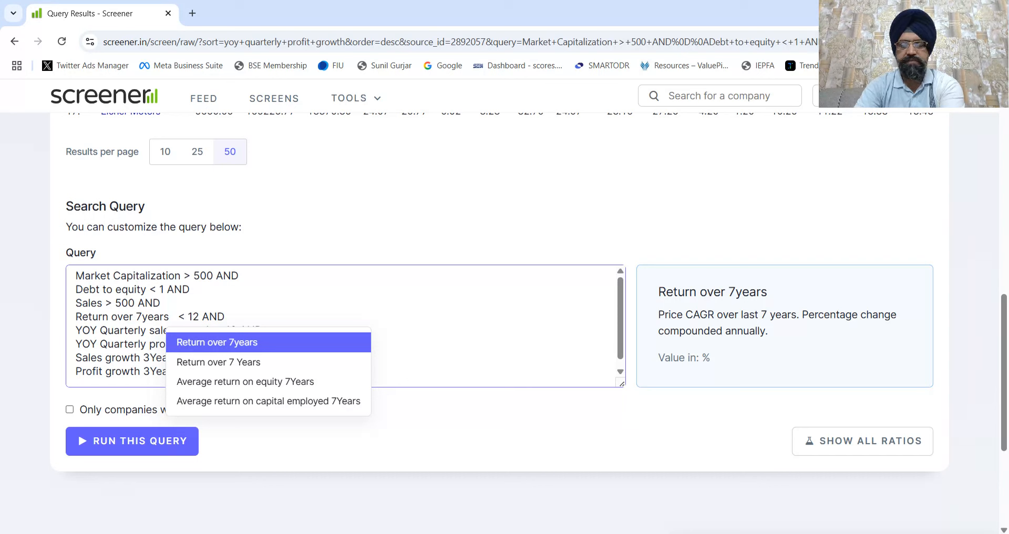
{"action": "key", "text": "BackSpace"}
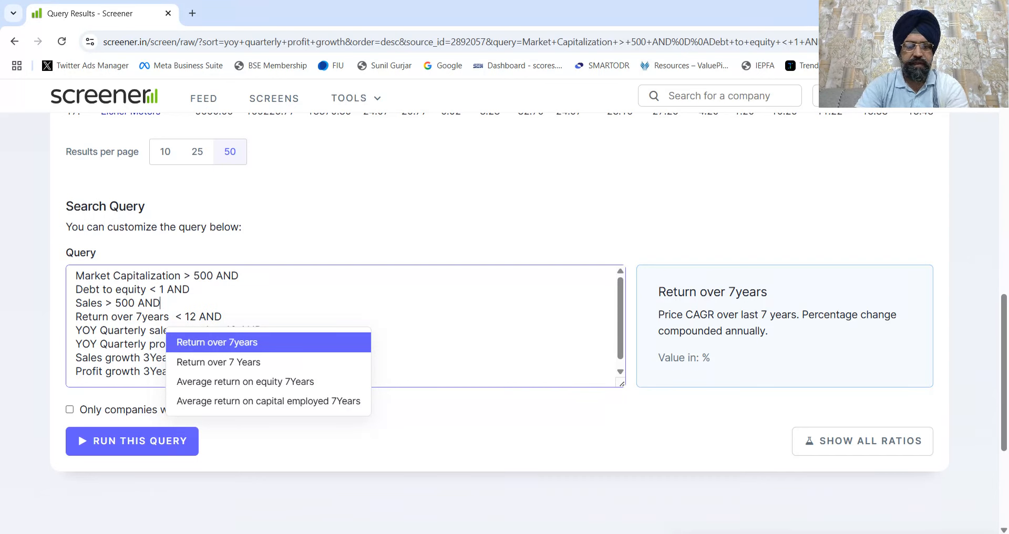
{"action": "key", "text": "Escape"}
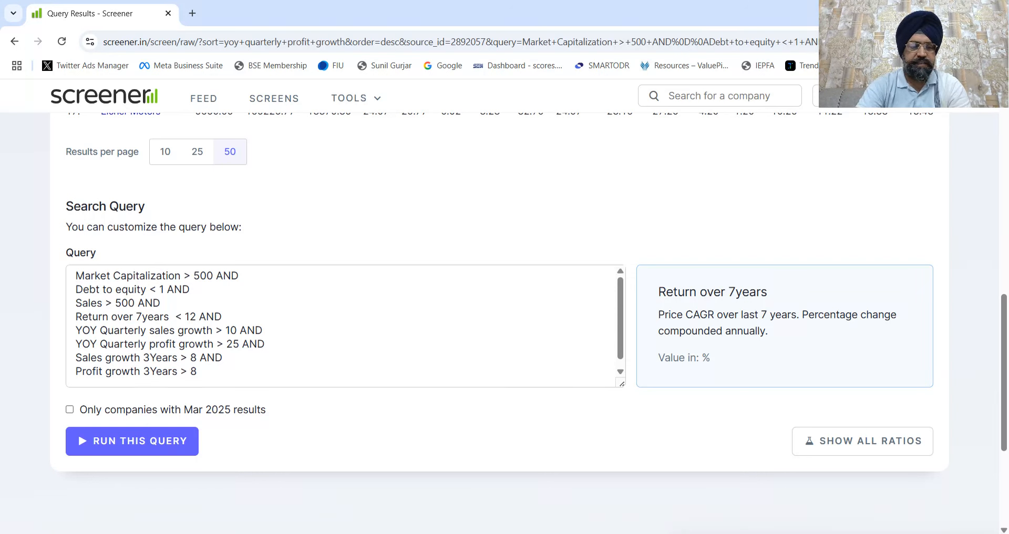
Run the query with the Return over 7years condition and look through the resulting company list
{"action": "scroll", "coordinate": [342, 326], "scroll_direction": "down", "scroll_amount": 1}
{"action": "scroll", "coordinate": [342, 326], "scroll_direction": "up", "scroll_amount": 1}
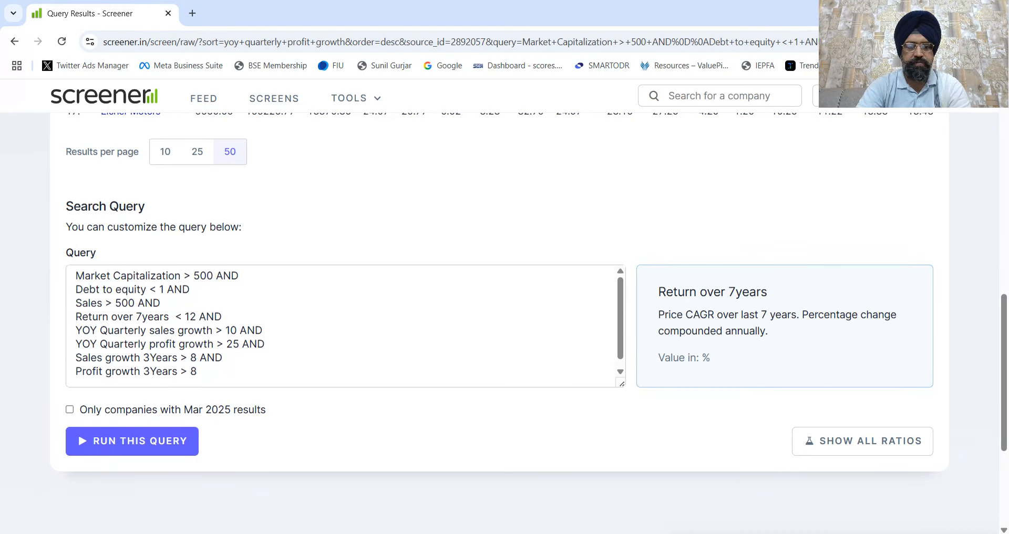
{"action": "key", "text": "ctrl+Return"}
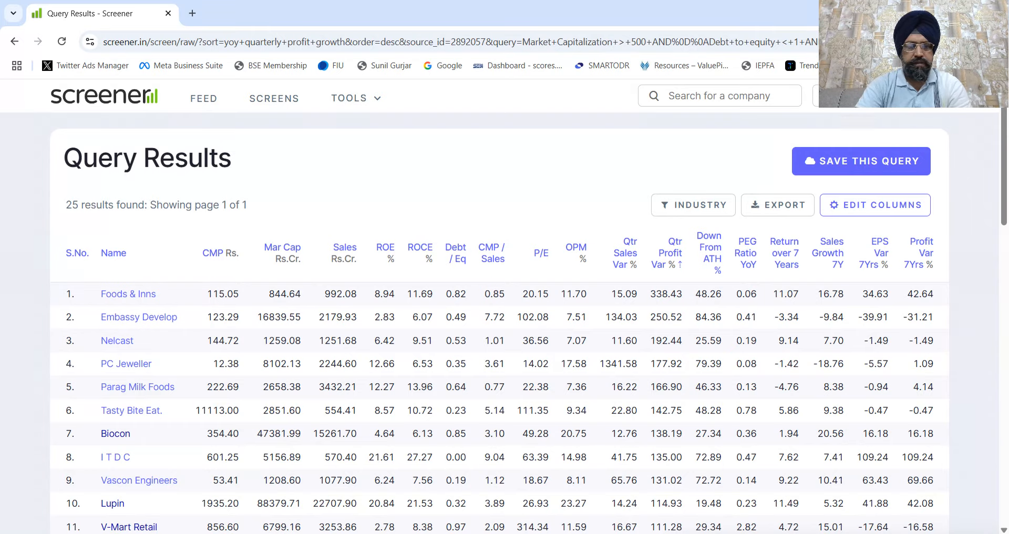
{"action": "scroll", "coordinate": [504, 326], "scroll_direction": "down", "scroll_amount": 5}
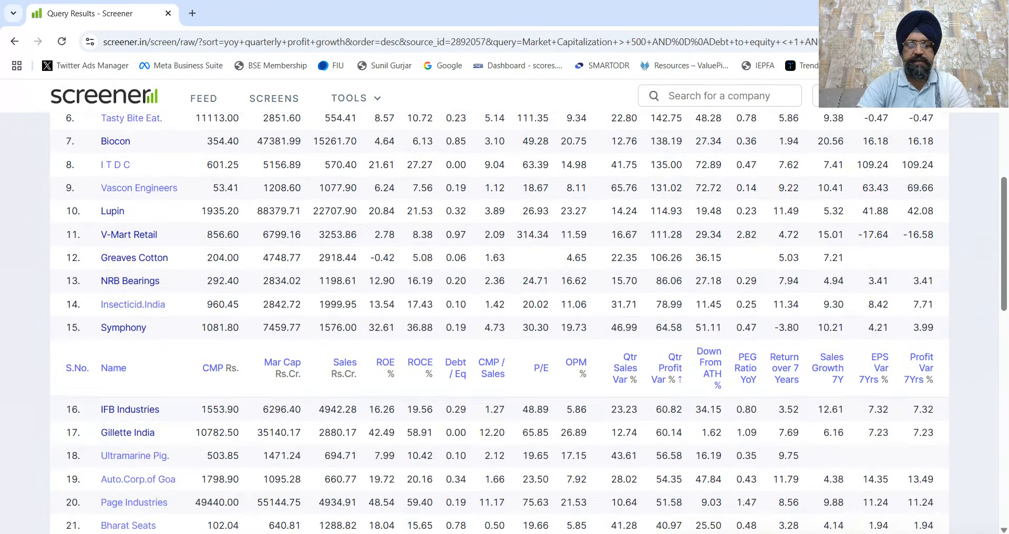
{"action": "scroll", "coordinate": [505, 326], "scroll_direction": "down", "scroll_amount": 6}
{"action": "scroll", "coordinate": [504, 326], "scroll_direction": "up", "scroll_amount": 10}
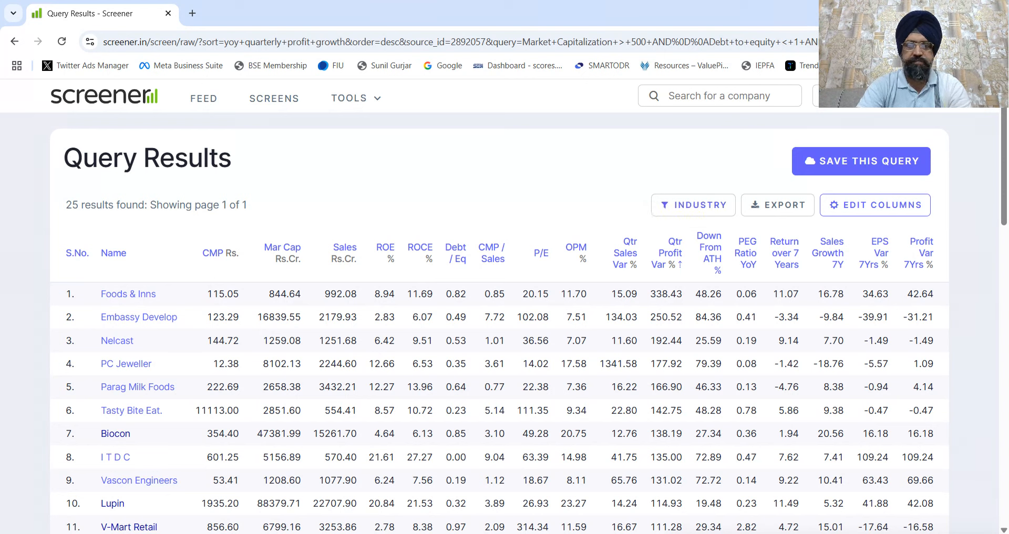
Review the available industry filters, view only the Auto Components companies, and clear that filter
{"action": "left_click", "coordinate": [693, 205]}
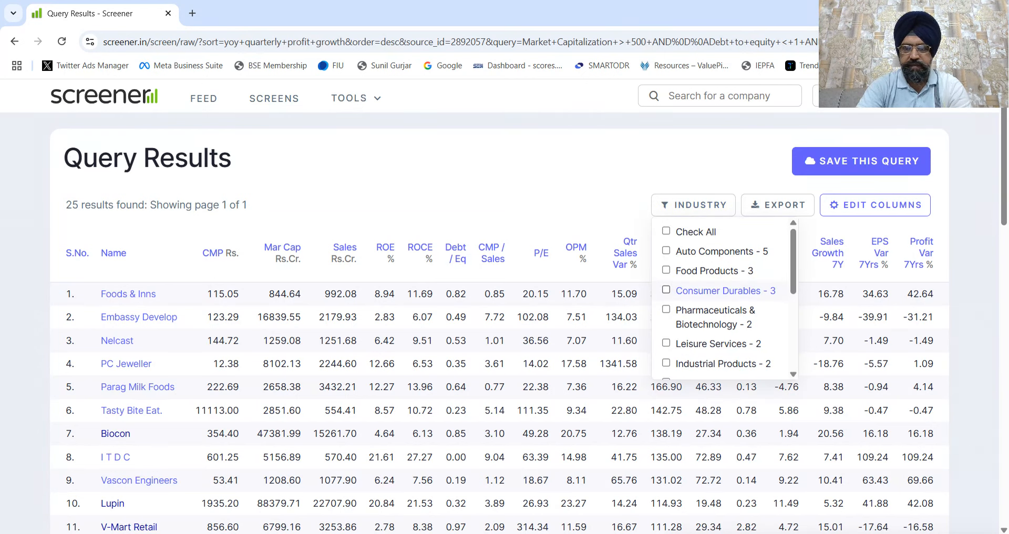
{"action": "scroll", "coordinate": [720, 286], "scroll_direction": "down", "scroll_amount": 1}
{"action": "scroll", "coordinate": [725, 286], "scroll_direction": "down", "scroll_amount": 3}
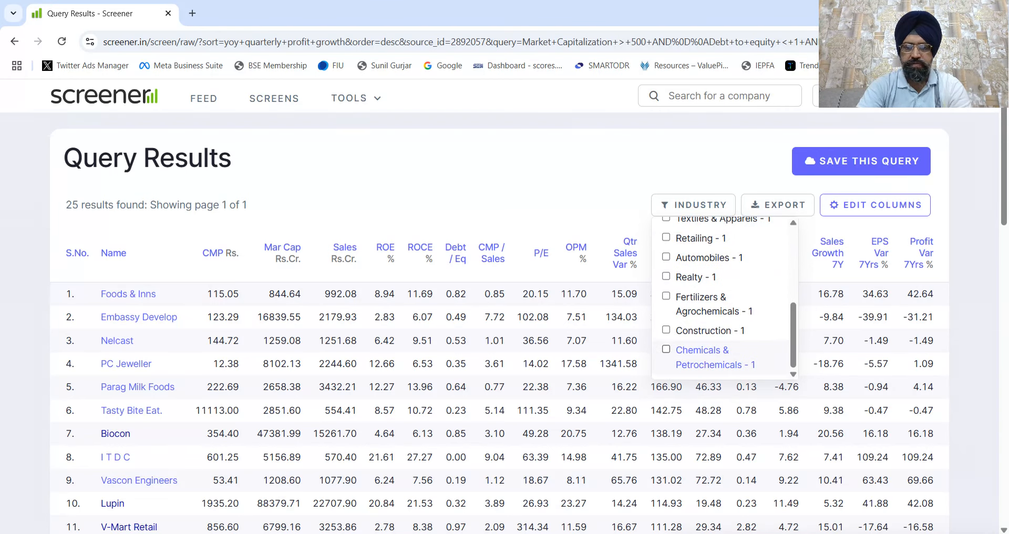
{"action": "scroll", "coordinate": [736, 310], "scroll_direction": "down", "scroll_amount": 1}
{"action": "scroll", "coordinate": [735, 304], "scroll_direction": "up", "scroll_amount": 1}
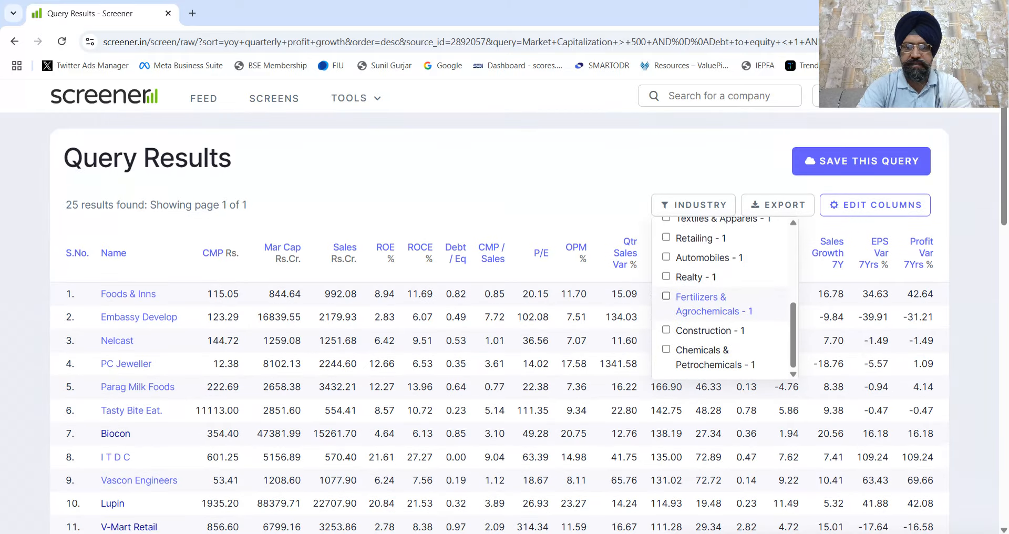
{"action": "scroll", "coordinate": [714, 302], "scroll_direction": "up", "scroll_amount": 5}
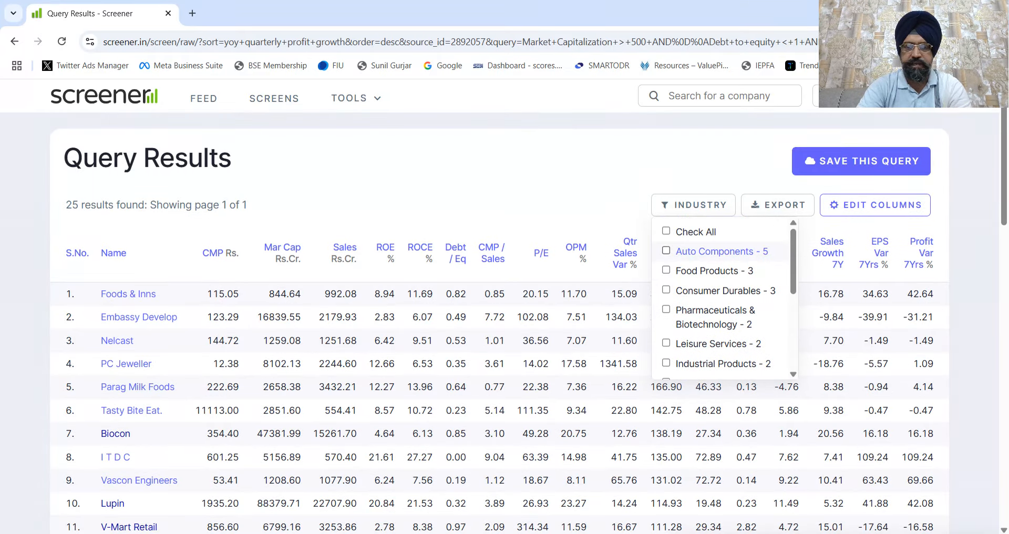
{"action": "left_click", "coordinate": [699, 251]}
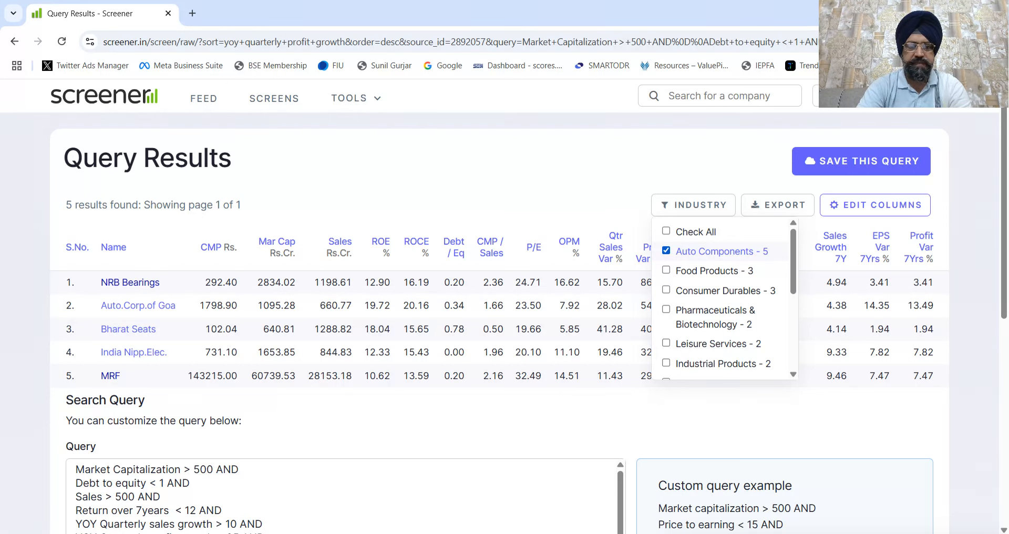
{"action": "left_click", "coordinate": [699, 251]}
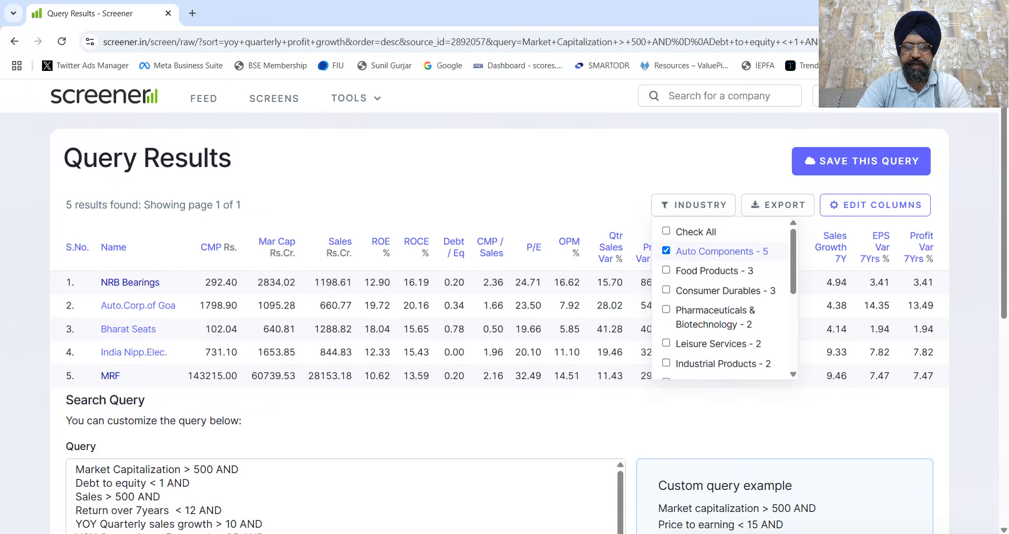
View the Food Products, Consumer Durables, and Pharmaceuticals & Biotechnology companies one industry at a time, clearing each filter
{"action": "left_click", "coordinate": [707, 271]}
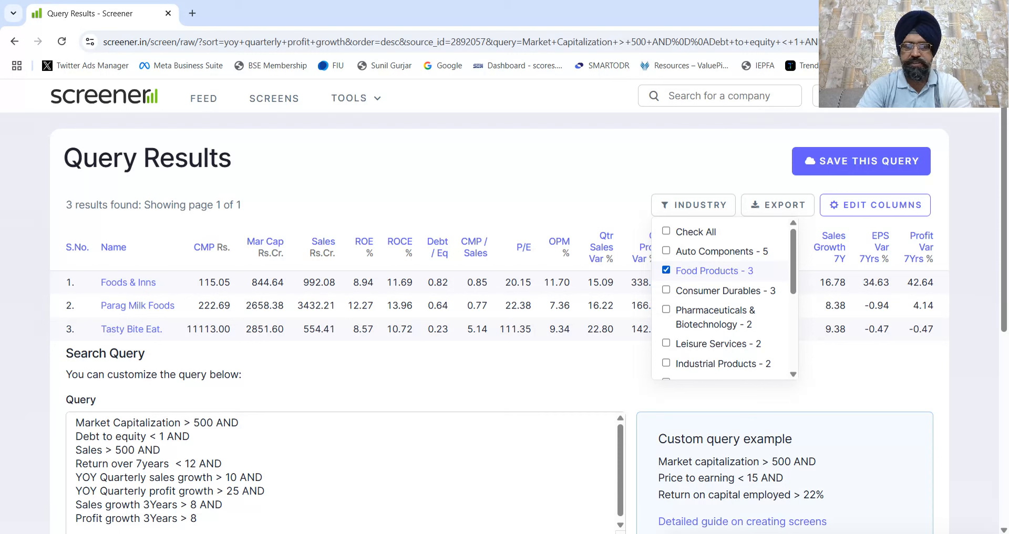
{"action": "left_click", "coordinate": [707, 271]}
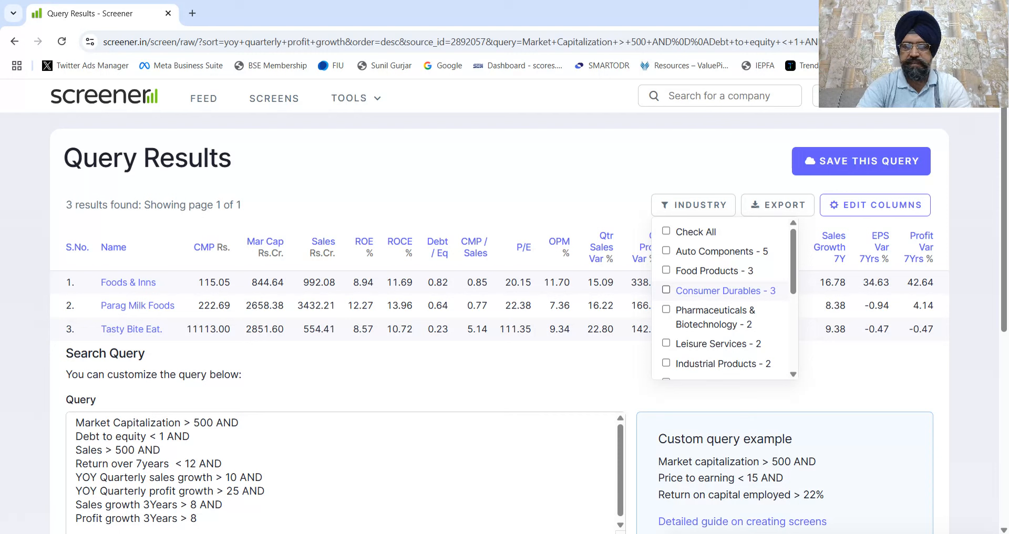
{"action": "left_click", "coordinate": [721, 290]}
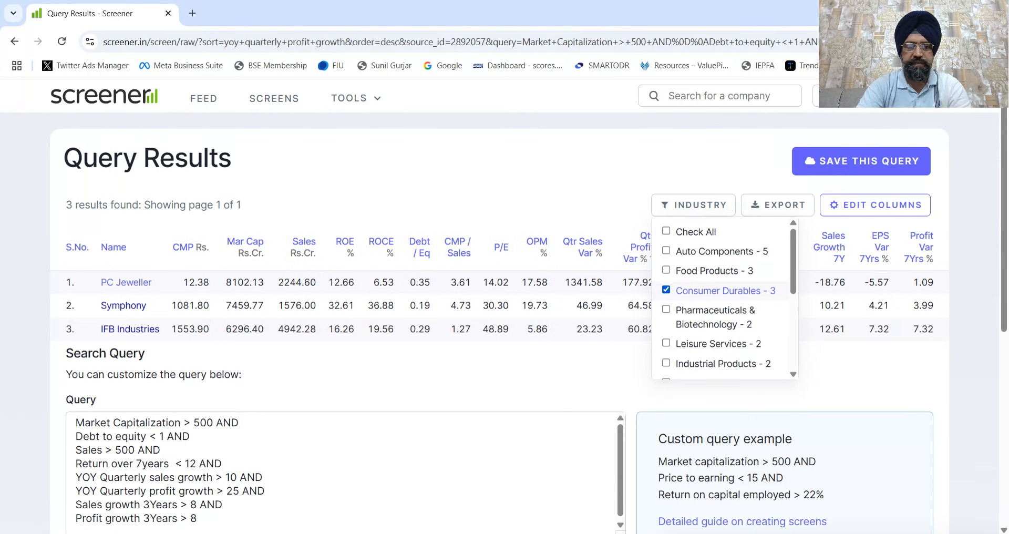
{"action": "left_click", "coordinate": [720, 291]}
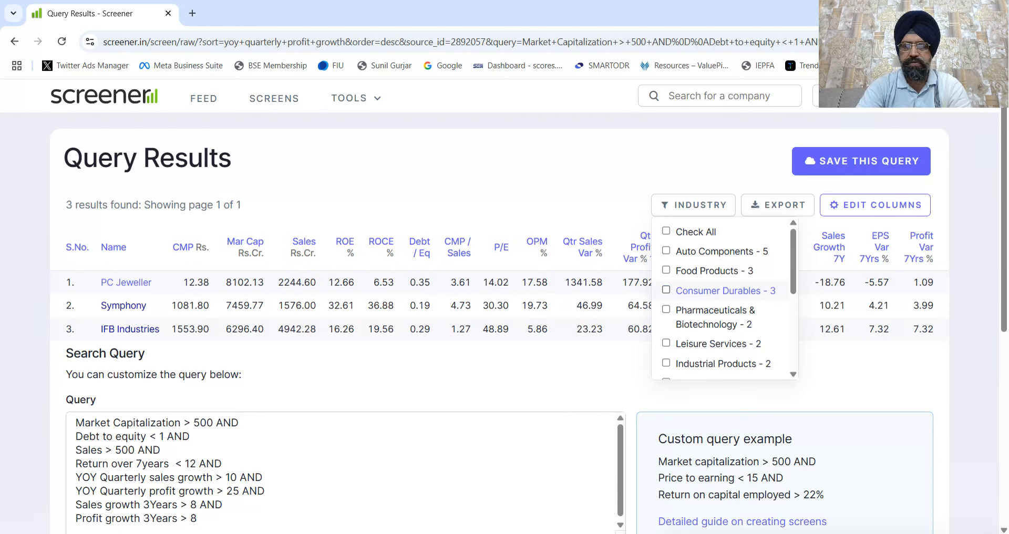
{"action": "left_click", "coordinate": [715, 310]}
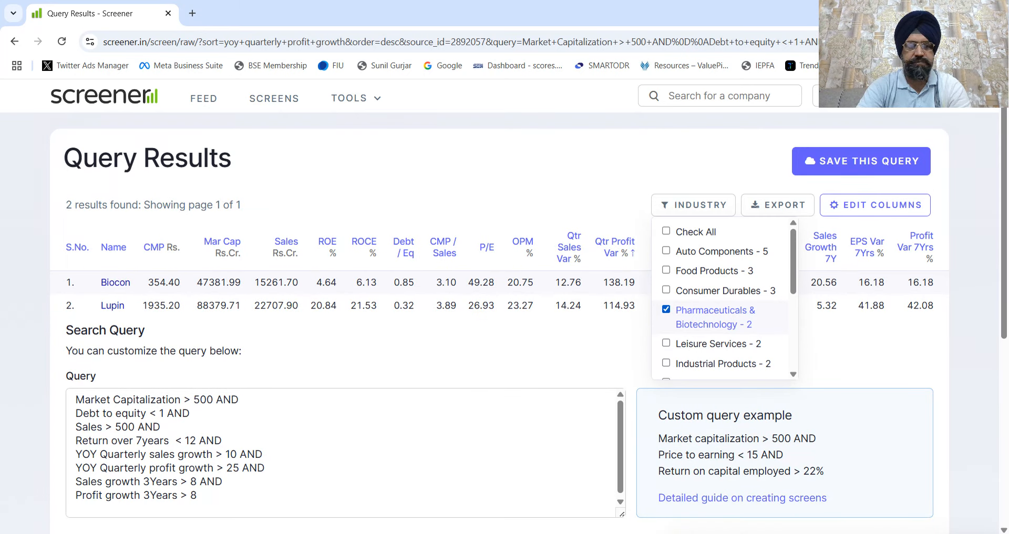
{"action": "left_click", "coordinate": [715, 311]}
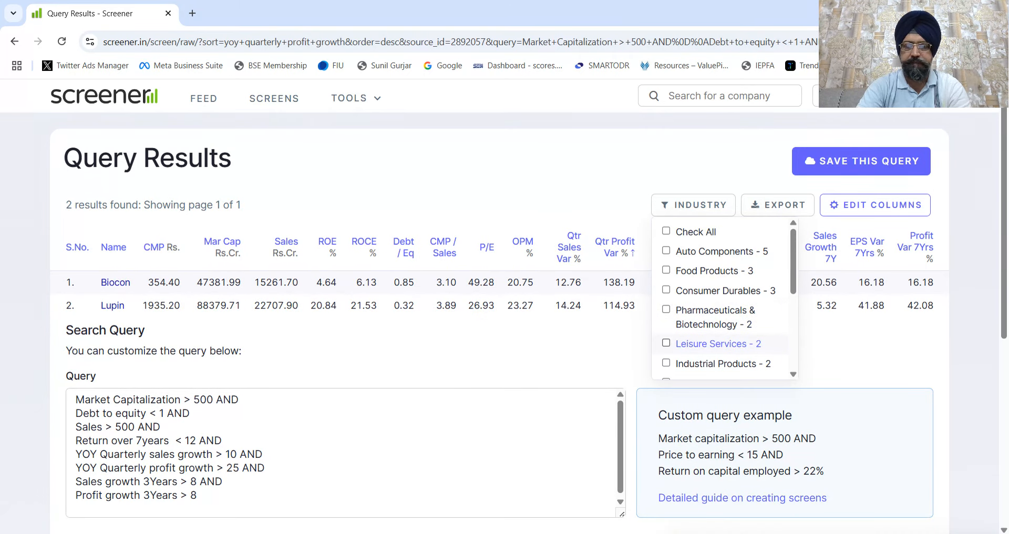
View the results for Leisure Services and for Industrial Products separately, clearing each industry filter
{"action": "left_click", "coordinate": [718, 343]}
{"action": "scroll", "coordinate": [725, 271], "scroll_direction": "down", "scroll_amount": 1}
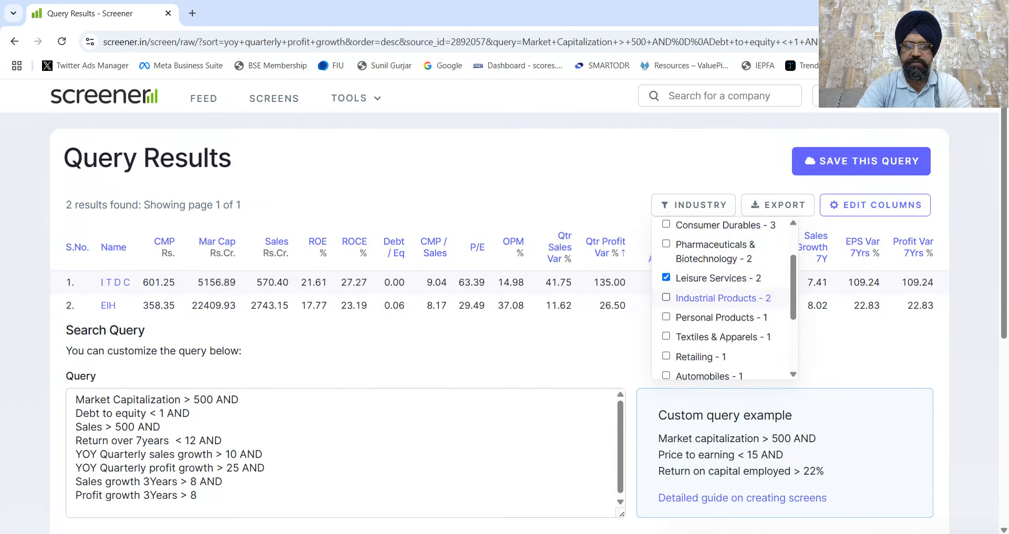
{"action": "left_click", "coordinate": [718, 278]}
{"action": "left_click", "coordinate": [720, 298]}
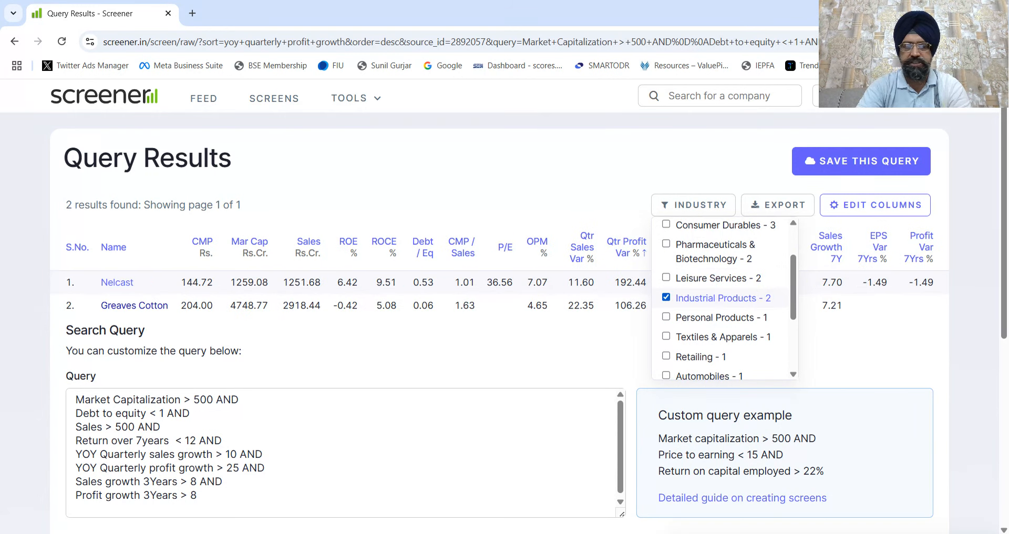
{"action": "scroll", "coordinate": [725, 251], "scroll_direction": "down", "scroll_amount": 1}
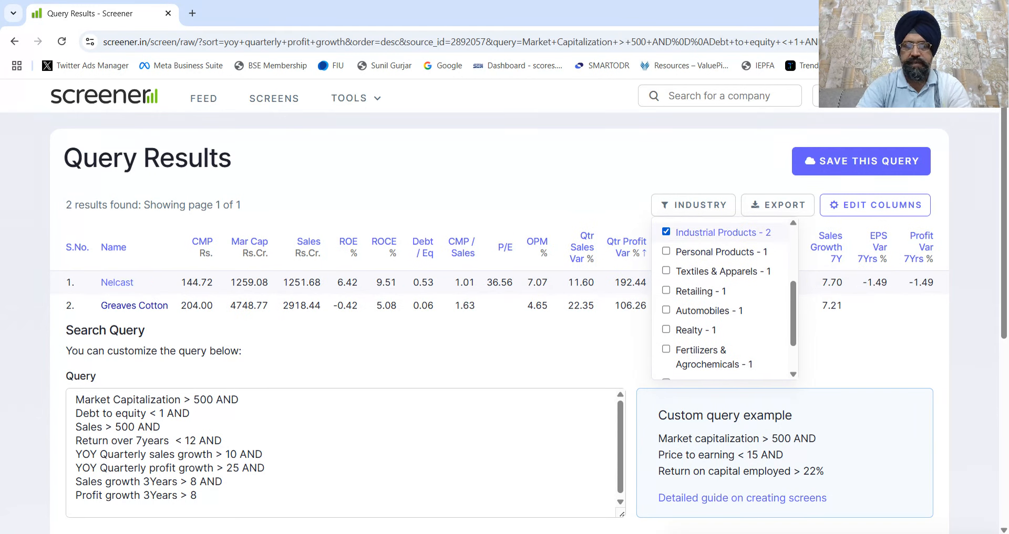
{"action": "left_click", "coordinate": [718, 232]}
View the Personal Products, Textiles & Apparels, and Retailing companies one industry at a time, clearing each filter
{"action": "left_click", "coordinate": [717, 251]}
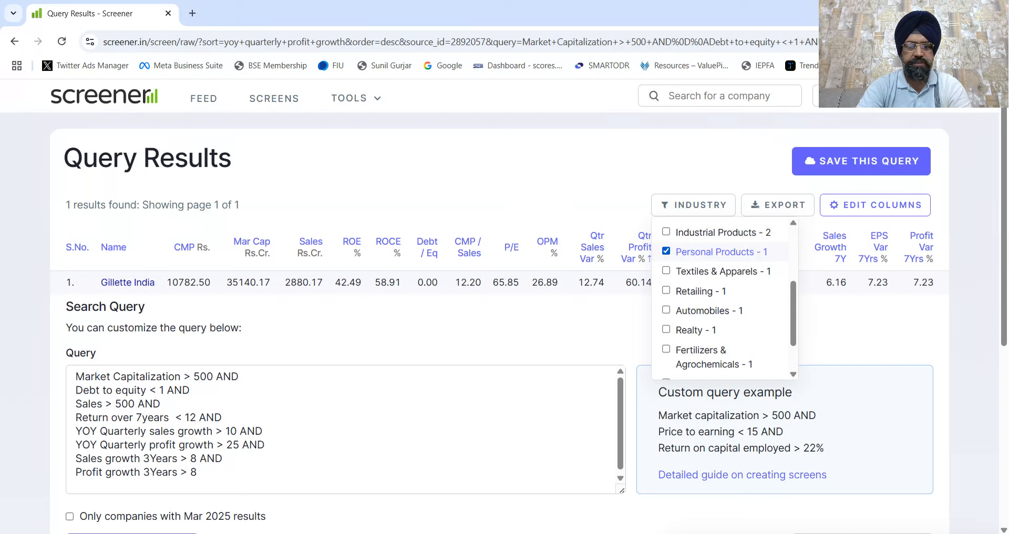
{"action": "left_click", "coordinate": [718, 252]}
{"action": "left_click", "coordinate": [717, 271]}
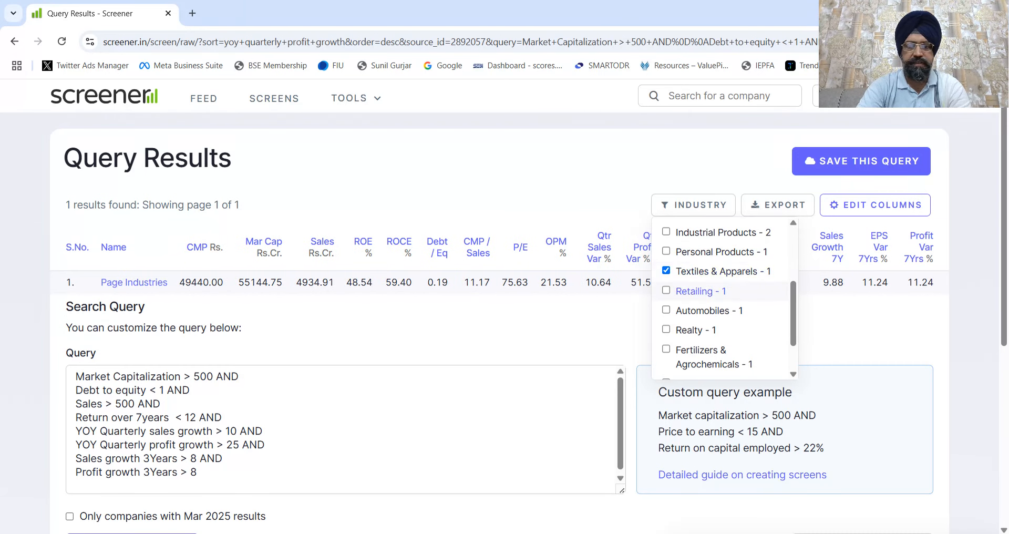
{"action": "left_click", "coordinate": [718, 271]}
{"action": "left_click", "coordinate": [717, 291]}
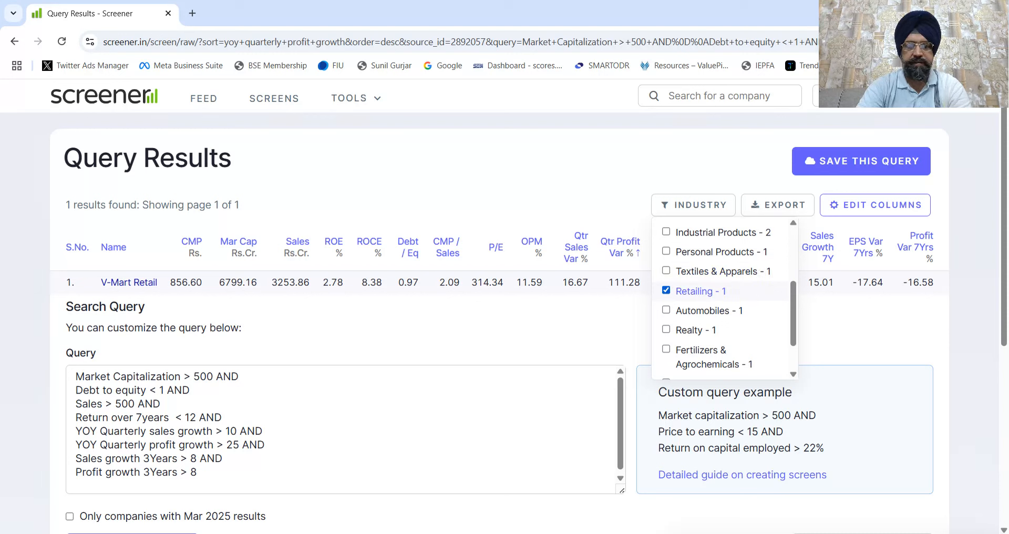
{"action": "left_click", "coordinate": [718, 290]}
View the Automobiles, Realty, and Chemicals & Petrochemicals companies one industry at a time, clearing each filter
{"action": "left_click", "coordinate": [718, 310]}
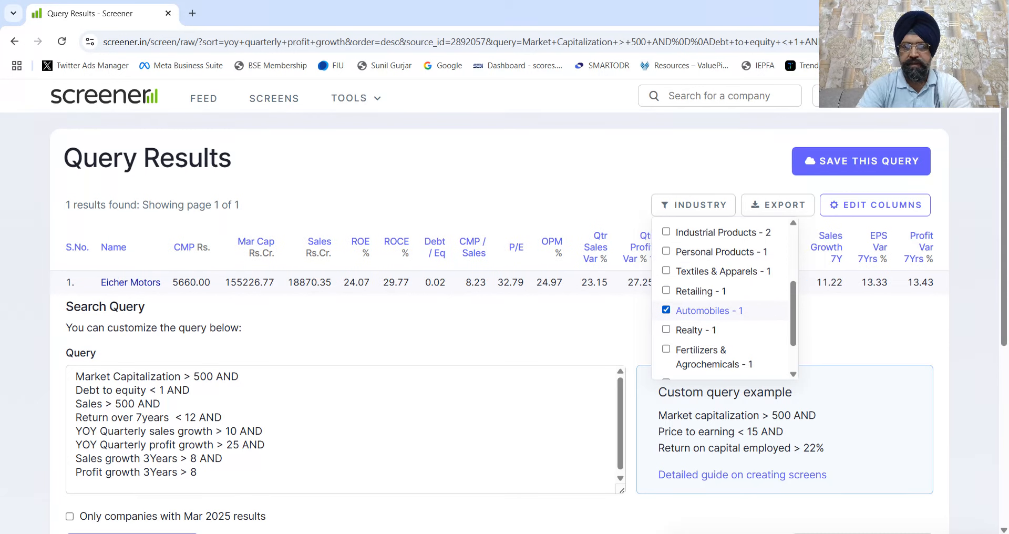
{"action": "left_click", "coordinate": [718, 310]}
{"action": "left_click", "coordinate": [717, 330]}
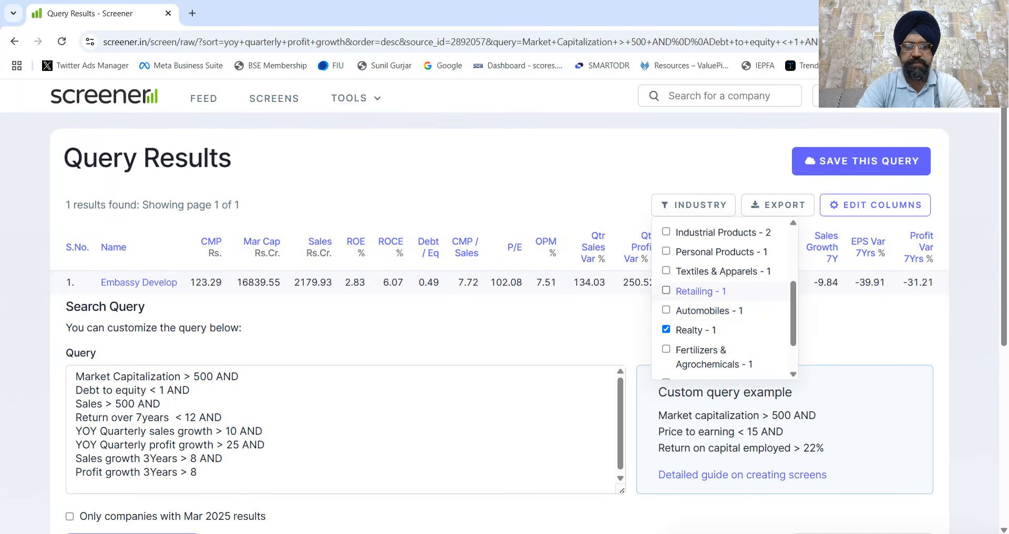
{"action": "scroll", "coordinate": [717, 290], "scroll_direction": "down", "scroll_amount": 1}
{"action": "left_click", "coordinate": [694, 276]}
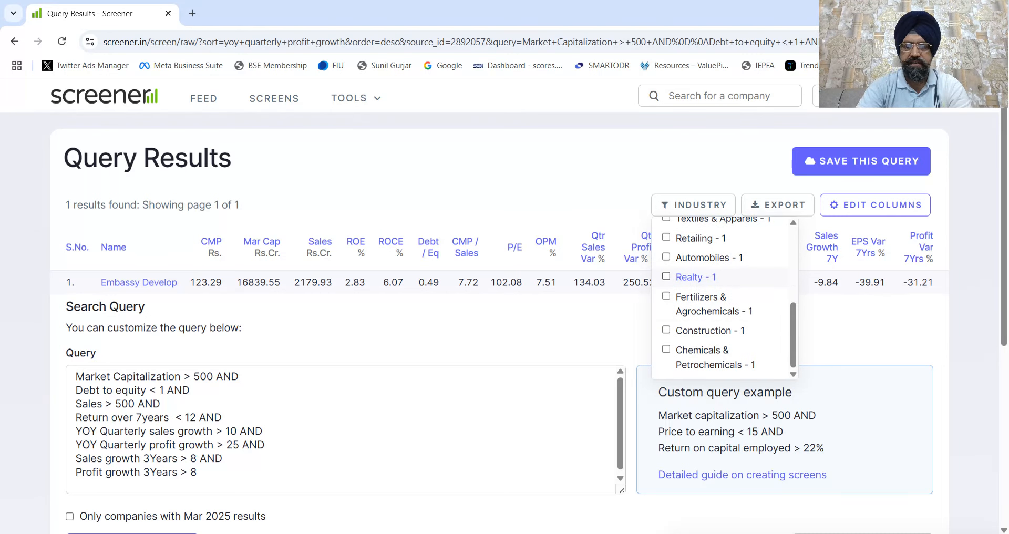
{"action": "scroll", "coordinate": [704, 330], "scroll_direction": "down", "scroll_amount": 1}
{"action": "left_click", "coordinate": [702, 286]}
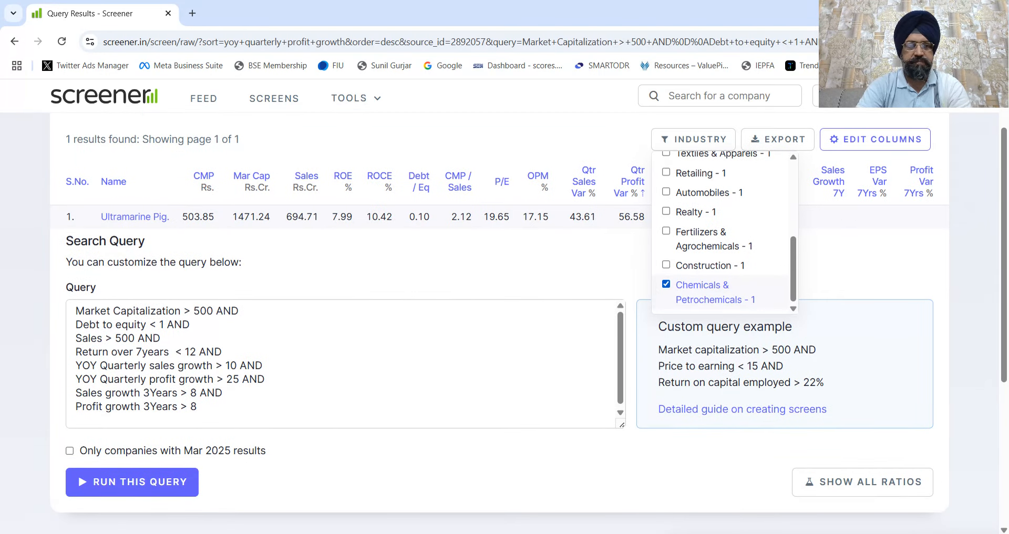
{"action": "left_click", "coordinate": [703, 287]}
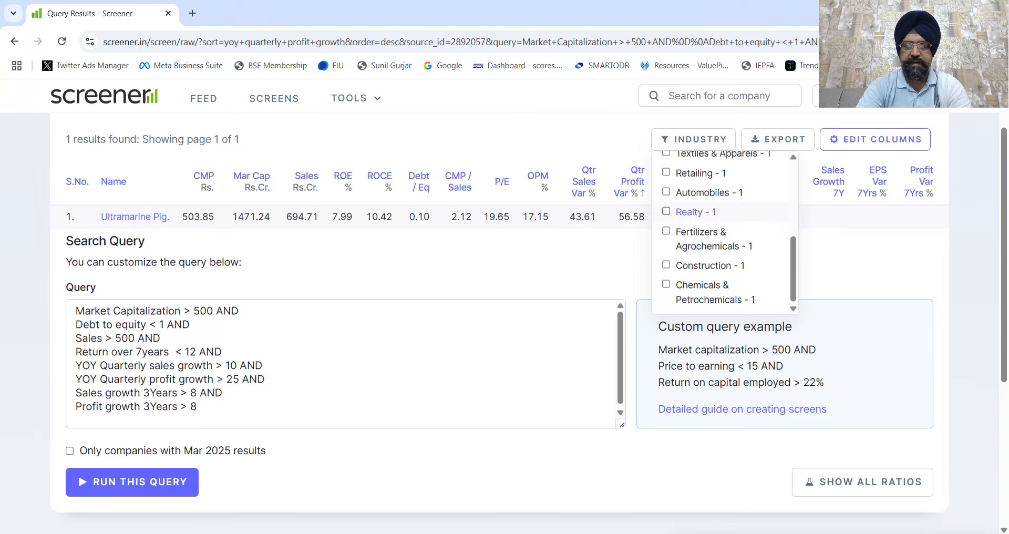
Select all industries in the filter to restore the full result list
{"action": "scroll", "coordinate": [702, 190], "scroll_direction": "up", "scroll_amount": 4}
{"action": "scroll", "coordinate": [703, 190], "scroll_direction": "up", "scroll_amount": 1}
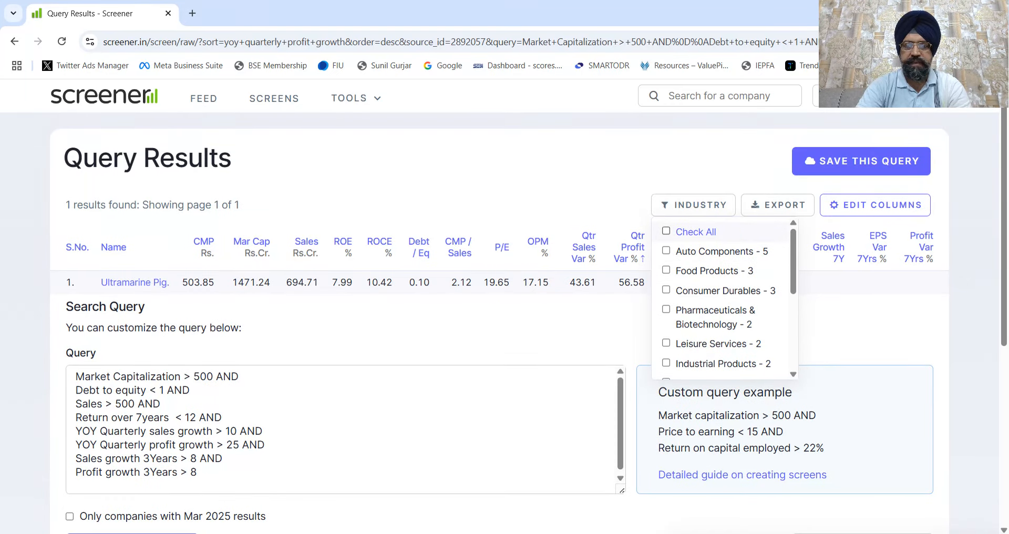
{"action": "left_click", "coordinate": [679, 232]}
Remove the 3-year sales and profit growth conditions so the query ends with YOY Quarterly profit growth > 25
{"action": "scroll", "coordinate": [679, 231], "scroll_direction": "down", "scroll_amount": 3}
{"action": "scroll", "coordinate": [504, 323], "scroll_direction": "down", "scroll_amount": 12}
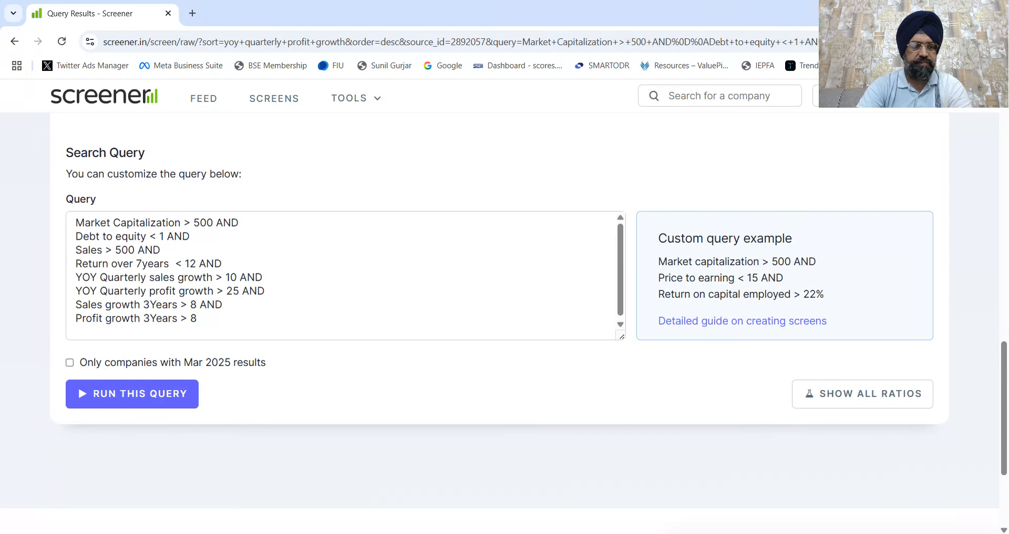
{"action": "left_click_drag", "start_coordinate": [76, 305], "coordinate": [197, 318]}
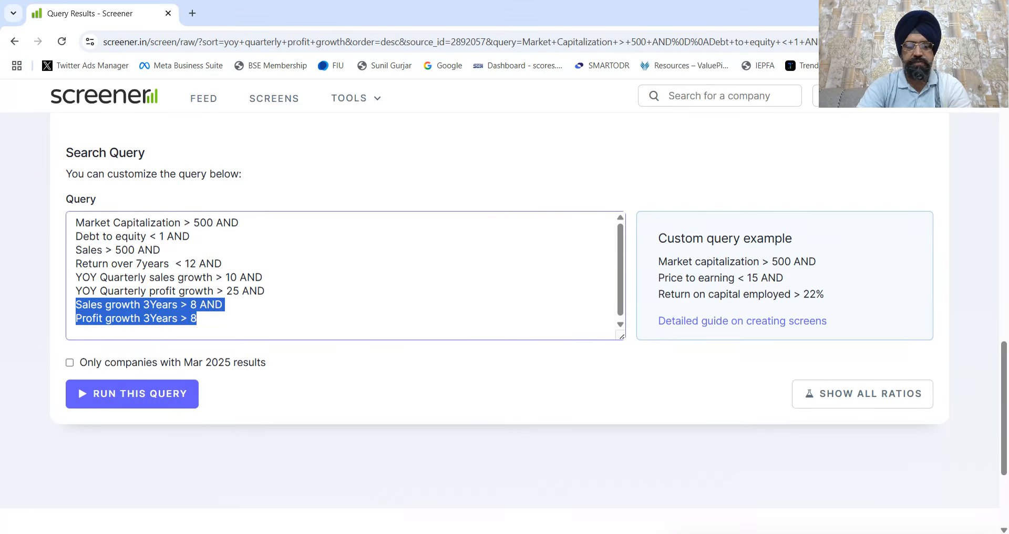
{"action": "key", "text": "BackSpace"}
{"action": "key", "text": "BackSpace"}
{"action": "key", "text": "BackSpace"}
{"action": "key", "text": "BackSpace"}
{"action": "key", "text": "BackSpace"}
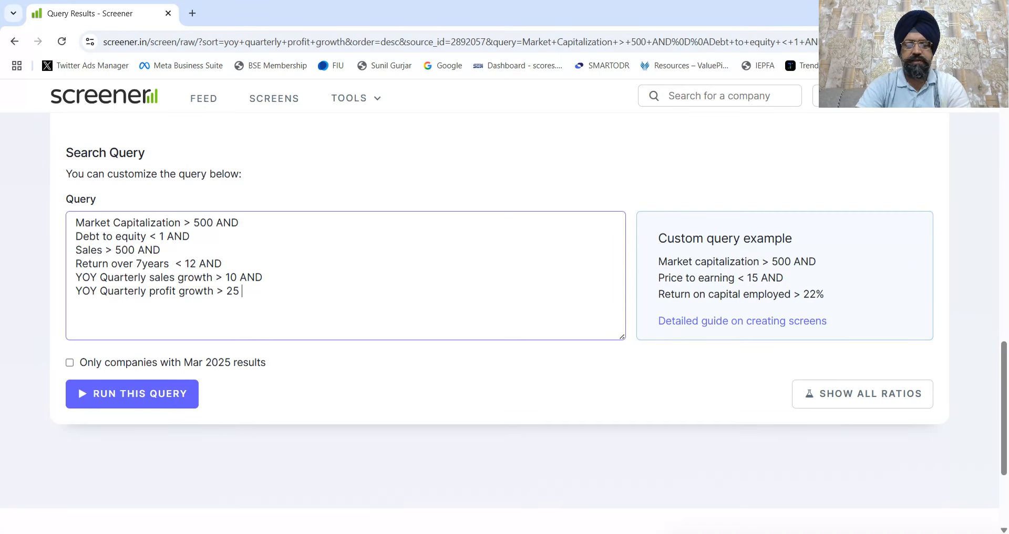
Run the query without the 3-year growth conditions and look through the listed companies
{"action": "key", "text": "ctrl+Return"}
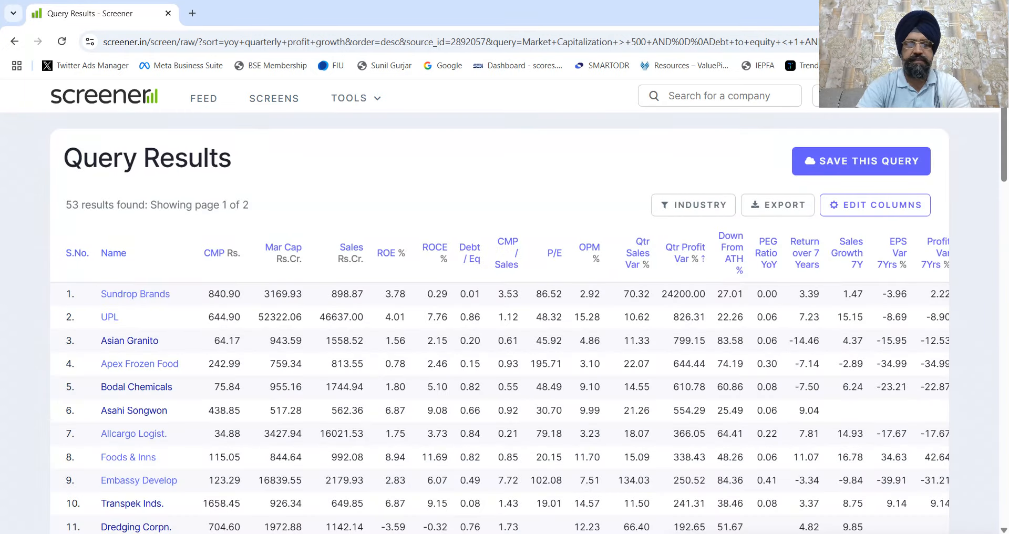
{"action": "scroll", "coordinate": [499, 315], "scroll_direction": "down", "scroll_amount": 2}
{"action": "scroll", "coordinate": [473, 315], "scroll_direction": "down", "scroll_amount": 15}
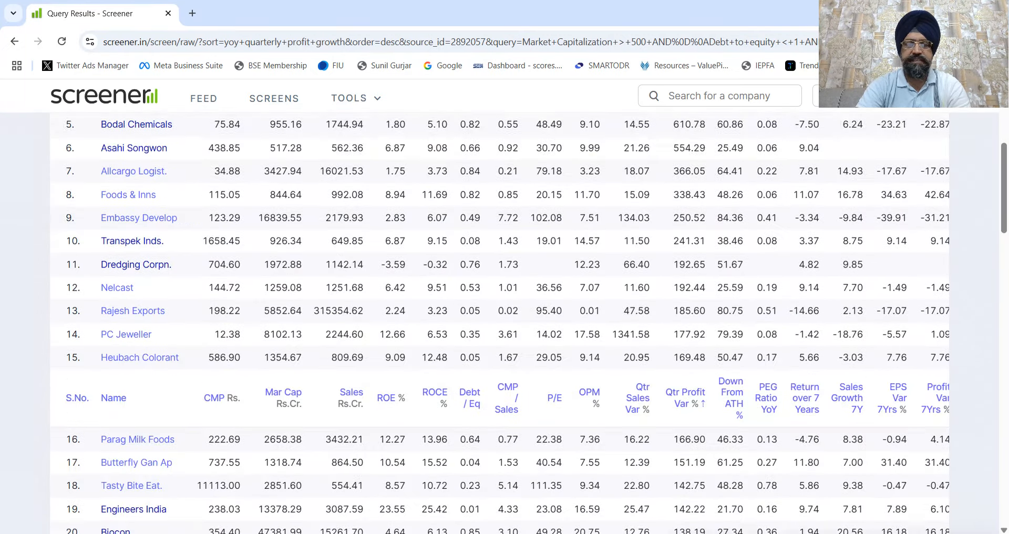
{"action": "scroll", "coordinate": [499, 315], "scroll_direction": "down", "scroll_amount": 2}
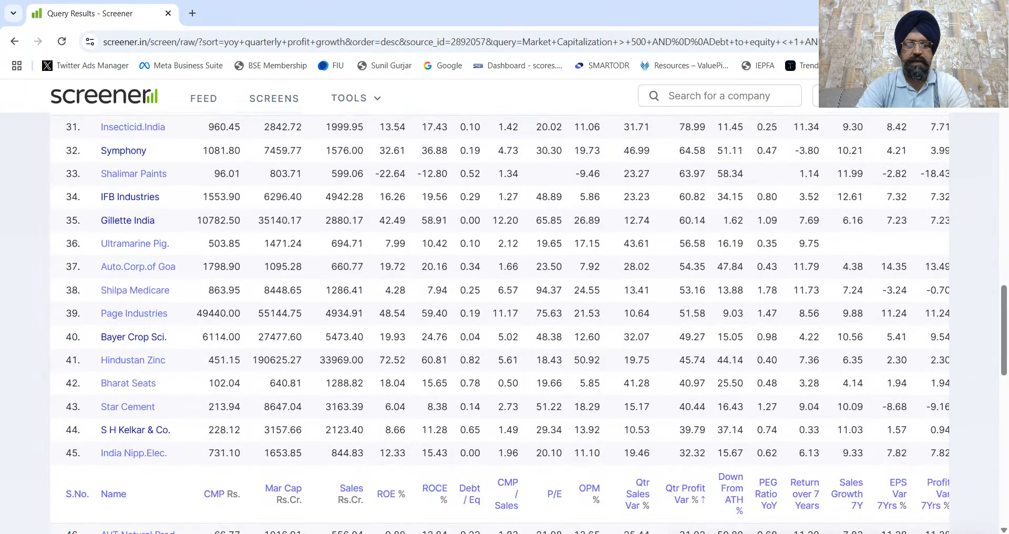
{"action": "scroll", "coordinate": [499, 315], "scroll_direction": "up", "scroll_amount": 15}
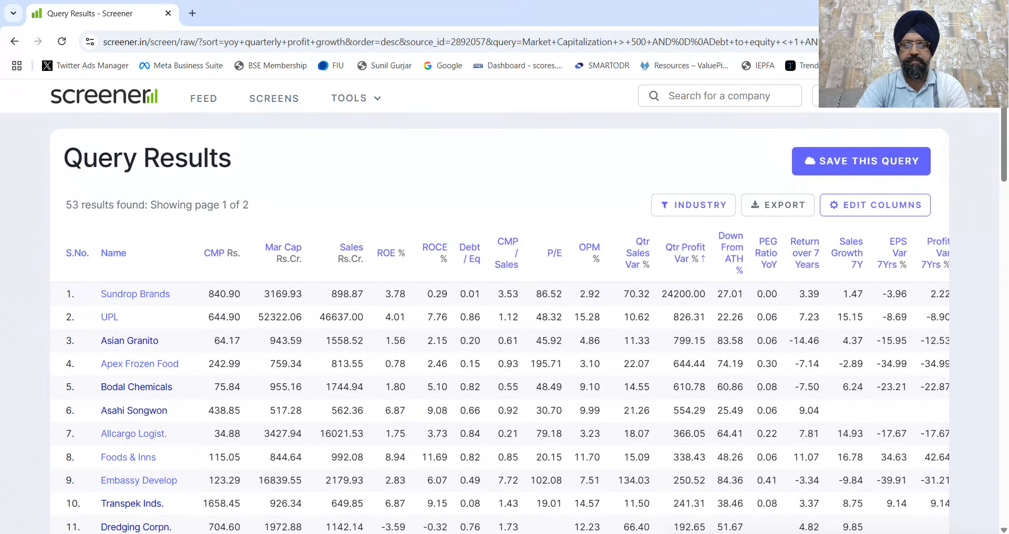
Filter the results to Chemicals & Petrochemicals and rank the companies by debt to equity, first descending and finally ascending
{"action": "left_click", "coordinate": [693, 205]}
{"action": "left_click", "coordinate": [666, 251]}
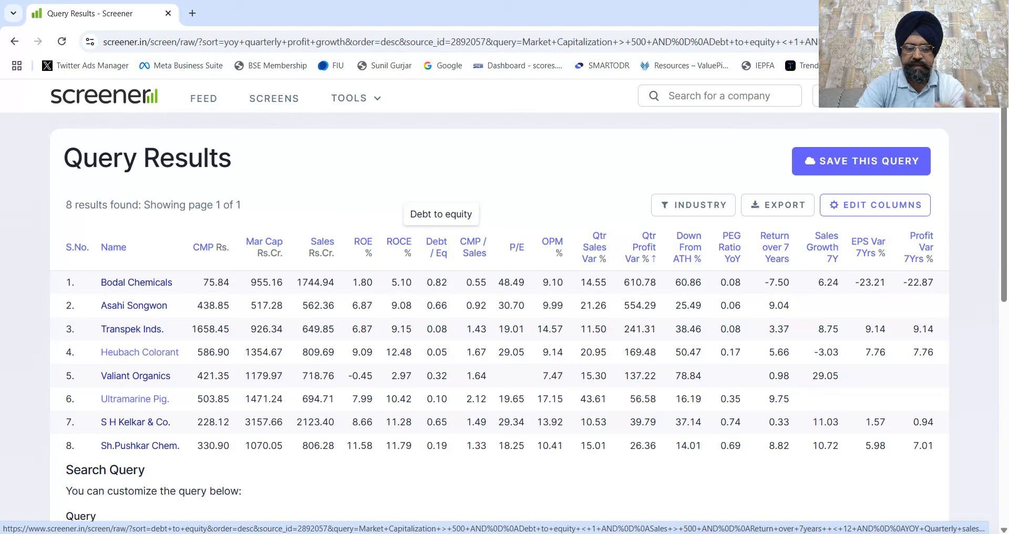
{"action": "left_click", "coordinate": [437, 247]}
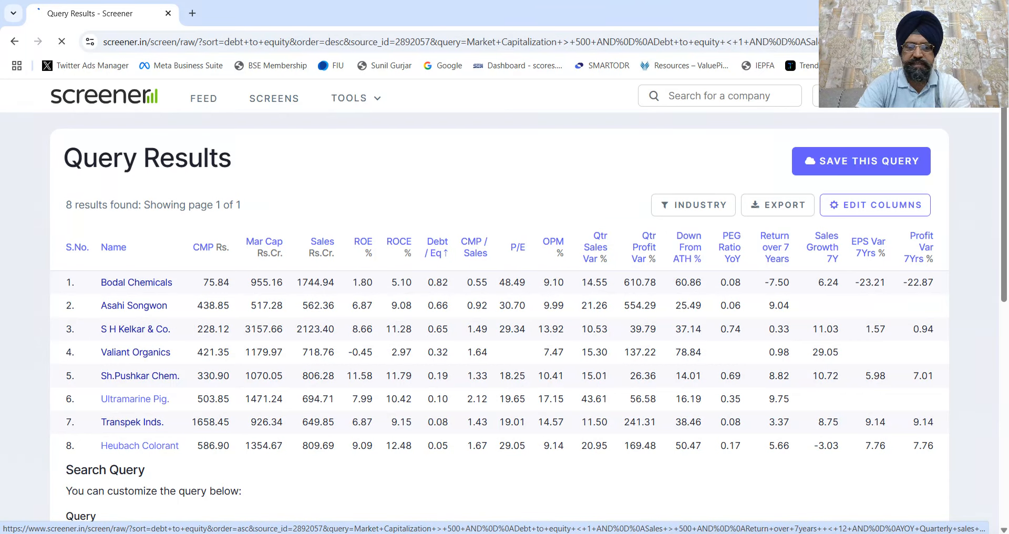
{"action": "left_click", "coordinate": [436, 247]}
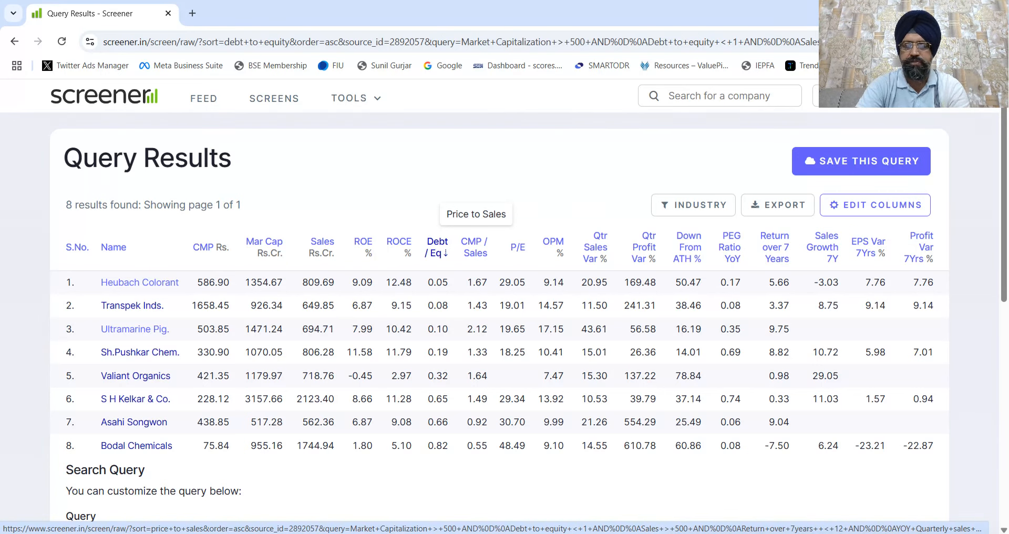
Compare the chemical companies by sorting on price to sales, P/E in both directions, OPM, and finally YOY quarterly profit growth
{"action": "left_click", "coordinate": [475, 247]}
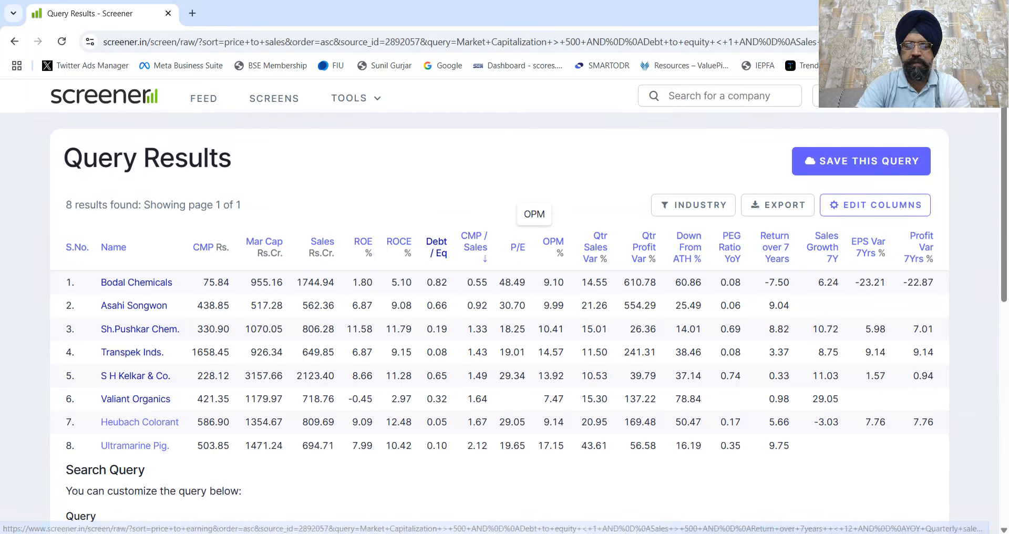
{"action": "left_click", "coordinate": [518, 247]}
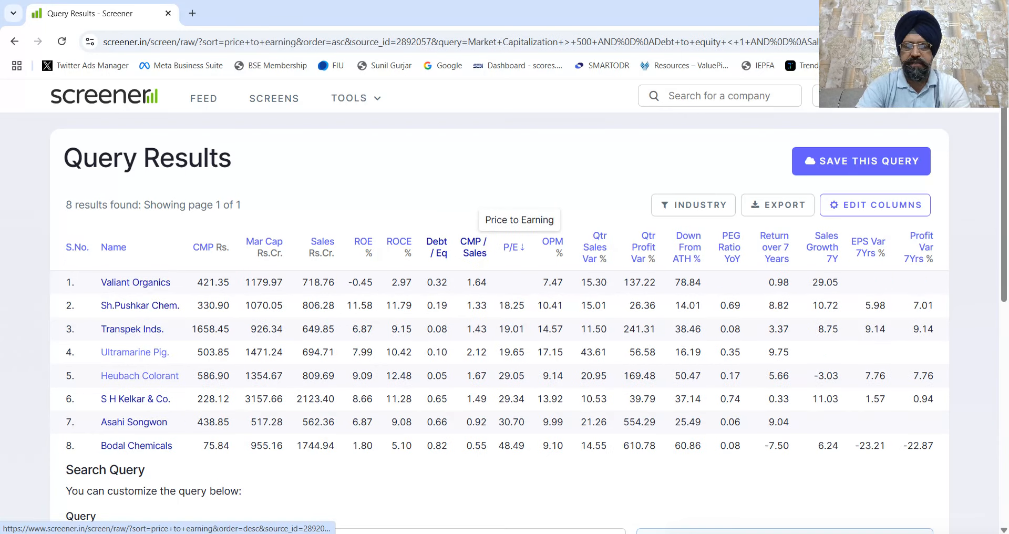
{"action": "left_click", "coordinate": [518, 247]}
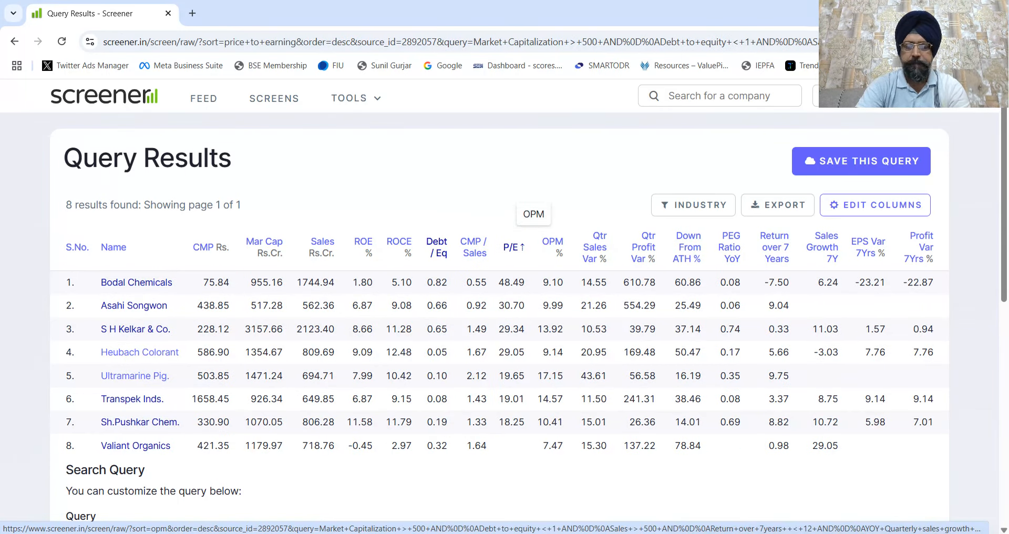
{"action": "left_click", "coordinate": [552, 248]}
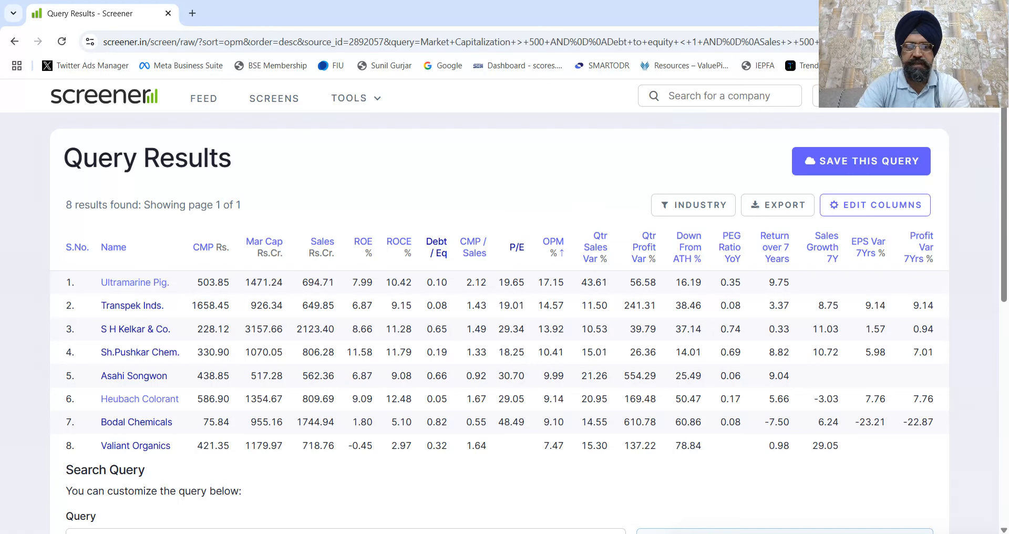
{"action": "left_click", "coordinate": [644, 247]}
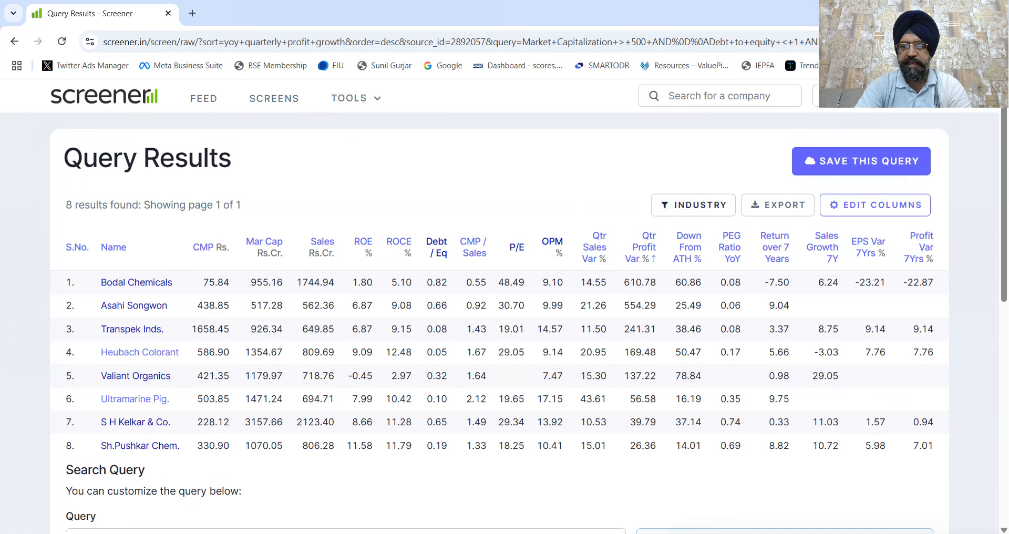
Look through the full list of industries in the filter and close it without changing the selection
{"action": "left_click", "coordinate": [693, 205]}
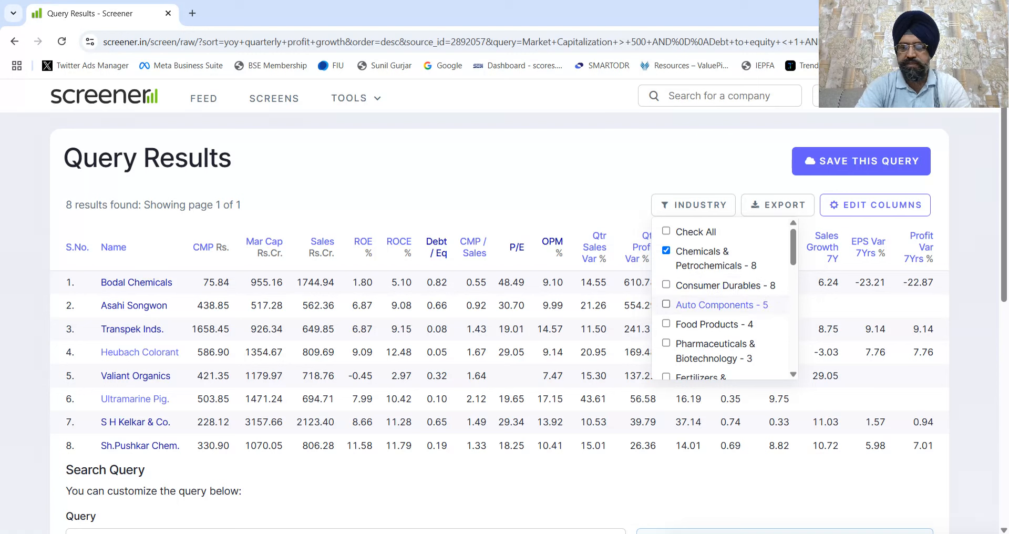
{"action": "scroll", "coordinate": [715, 326], "scroll_direction": "down", "scroll_amount": 2}
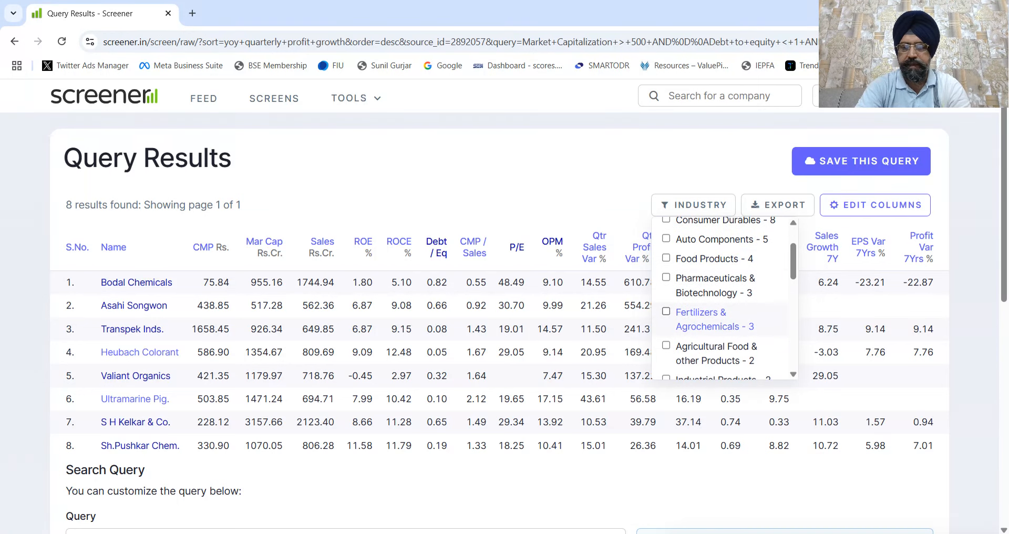
{"action": "scroll", "coordinate": [715, 326], "scroll_direction": "down", "scroll_amount": 3}
{"action": "scroll", "coordinate": [715, 326], "scroll_direction": "down", "scroll_amount": 3}
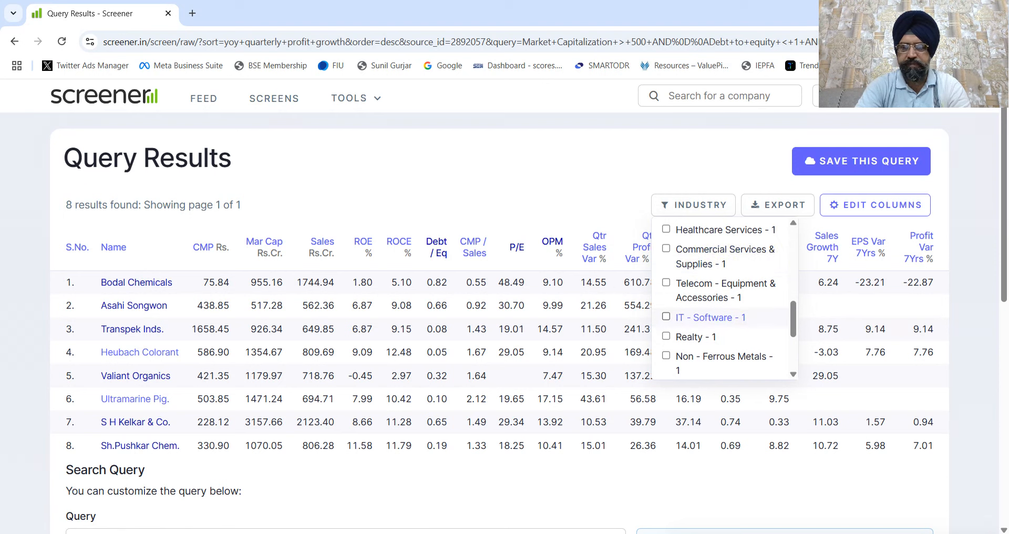
{"action": "scroll", "coordinate": [715, 315], "scroll_direction": "down", "scroll_amount": 3}
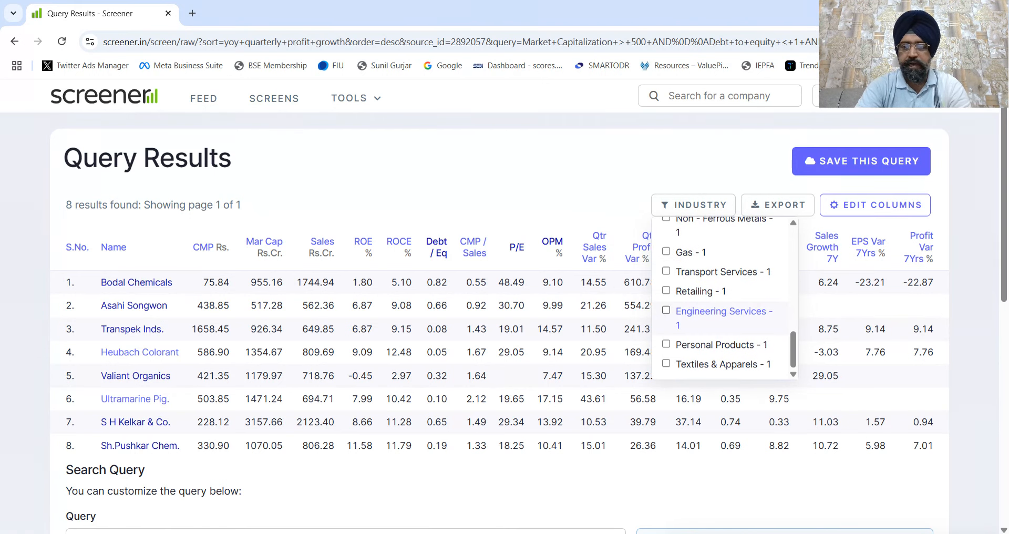
{"action": "scroll", "coordinate": [726, 294], "scroll_direction": "up", "scroll_amount": 10}
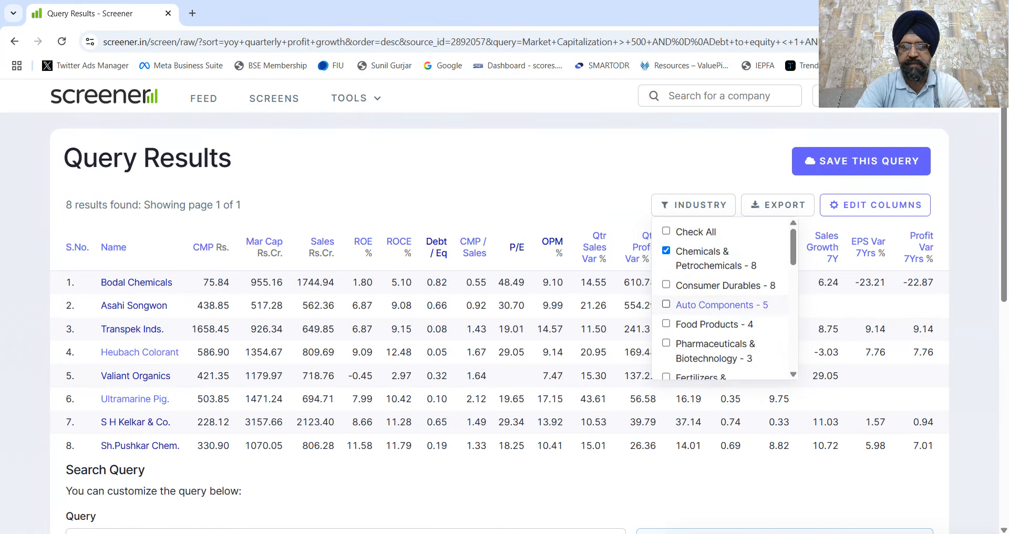
{"action": "key", "text": "Escape"}
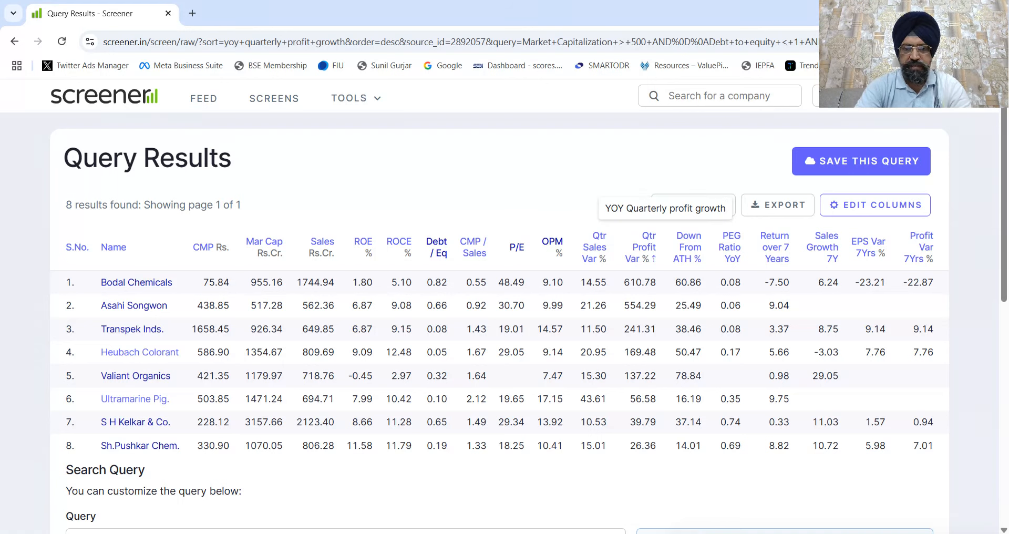
Select all industries in the filter and look through the full list of companies
{"action": "left_click", "coordinate": [693, 205]}
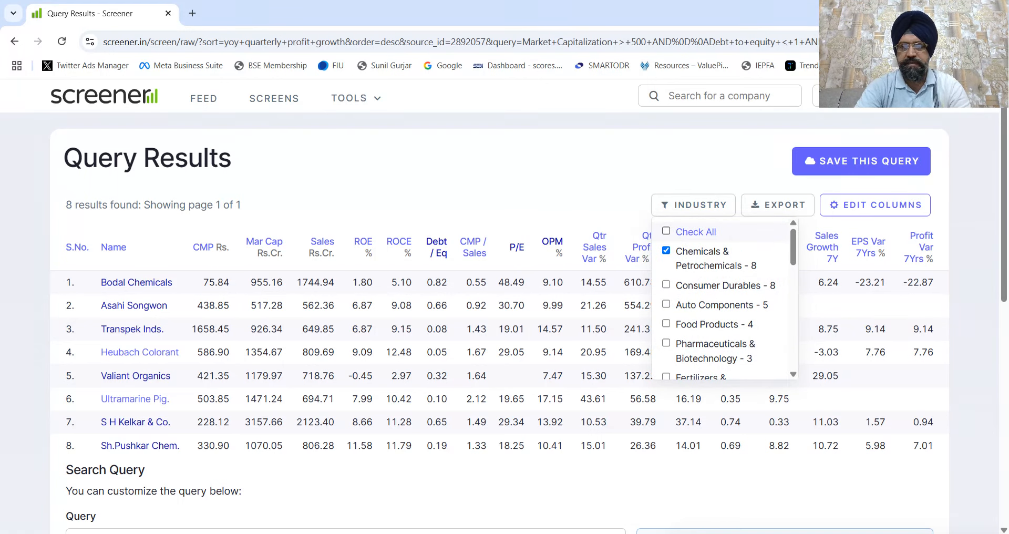
{"action": "left_click", "coordinate": [688, 231]}
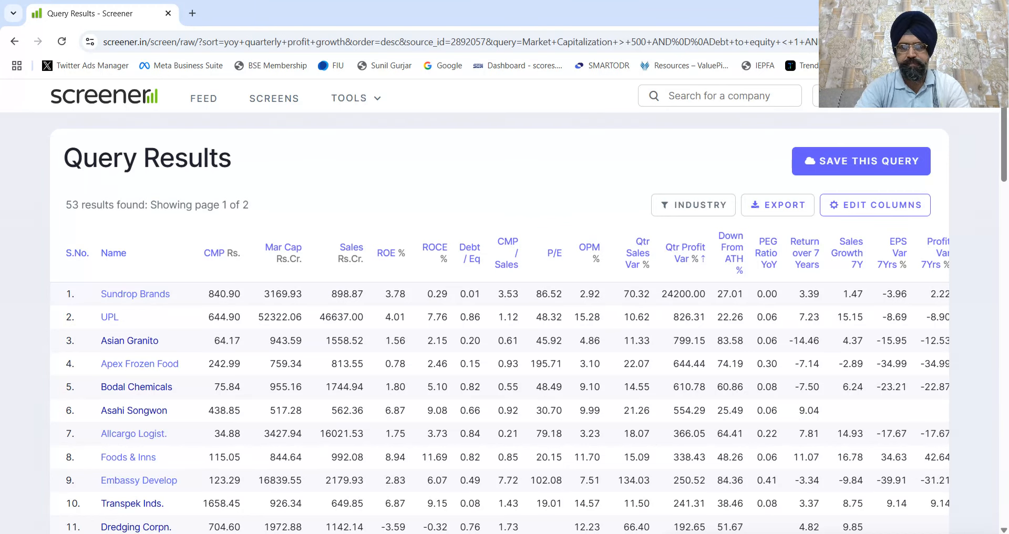
{"action": "scroll", "coordinate": [647, 263], "scroll_direction": "down", "scroll_amount": 20}
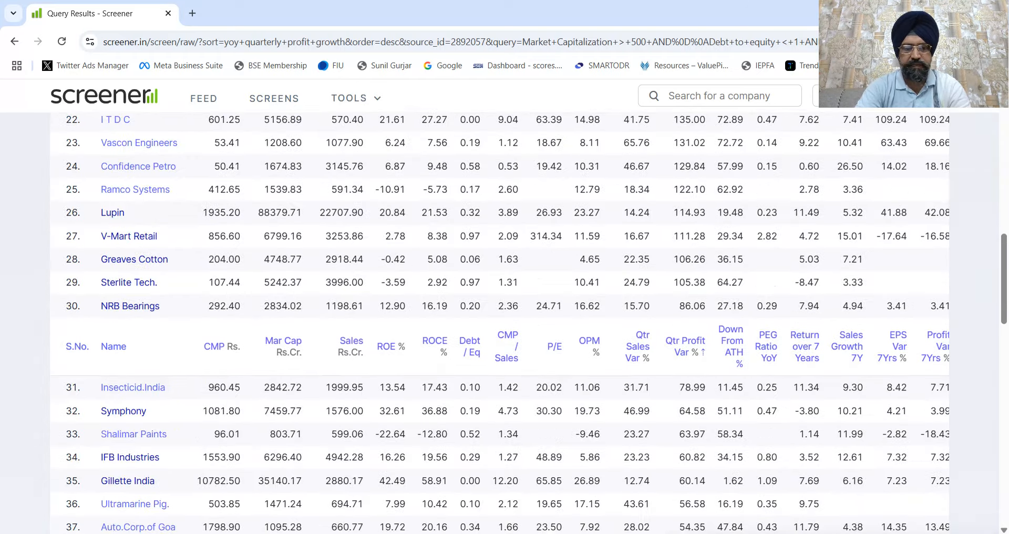
{"action": "scroll", "coordinate": [499, 316], "scroll_direction": "down", "scroll_amount": 7}
{"action": "scroll", "coordinate": [499, 315], "scroll_direction": "up", "scroll_amount": 10}
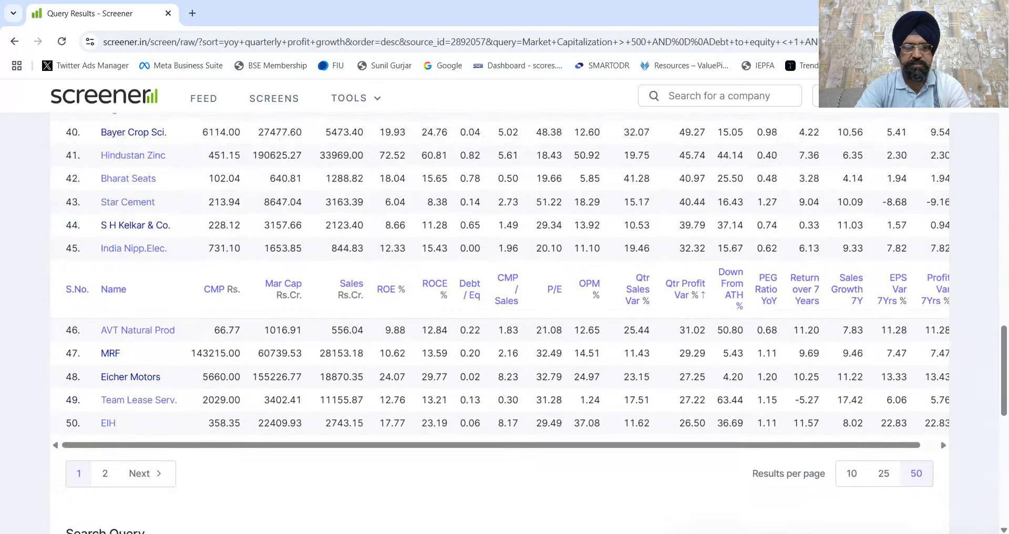
{"action": "scroll", "coordinate": [733, 253], "scroll_direction": "up", "scroll_amount": 15}
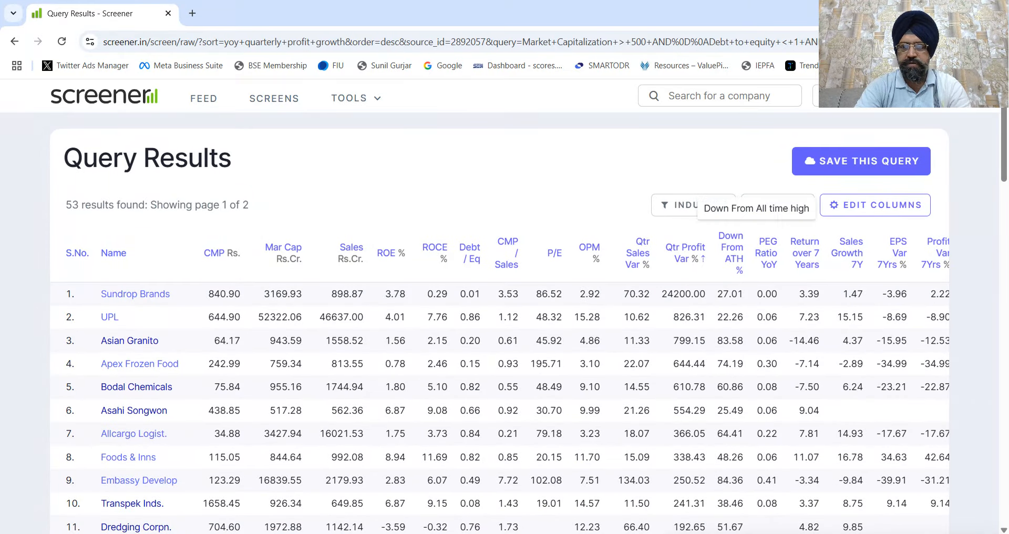
Export the full query results, open the downloaded file in Excel, and auto-fit the width of all columns
{"action": "left_click", "coordinate": [778, 205]}
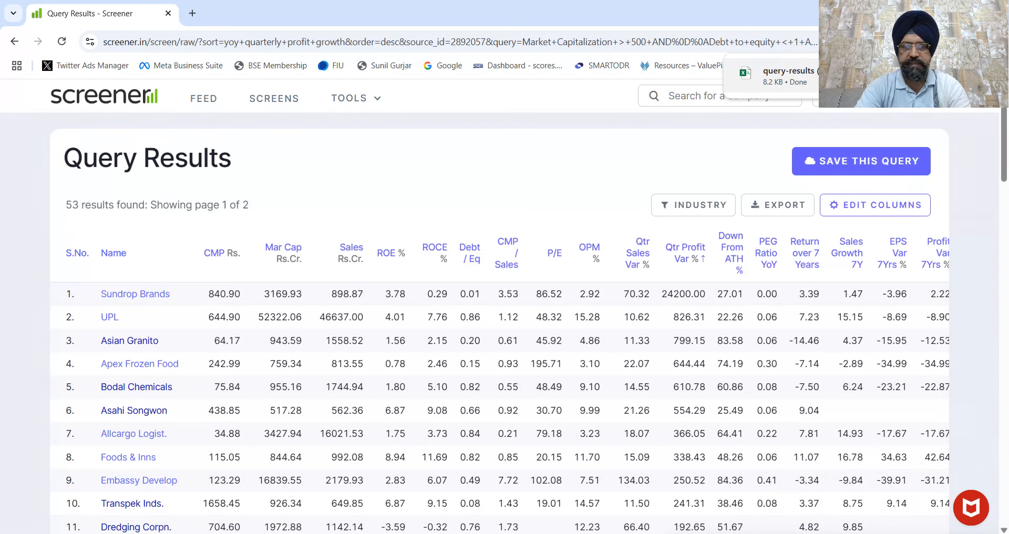
{"action": "left_click", "coordinate": [773, 77]}
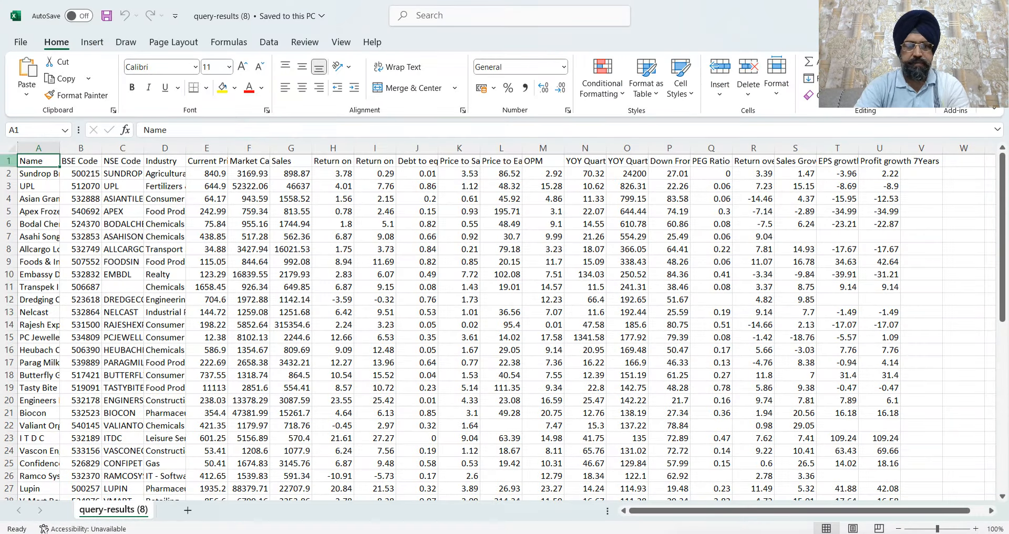
{"action": "left_click", "coordinate": [10, 149]}
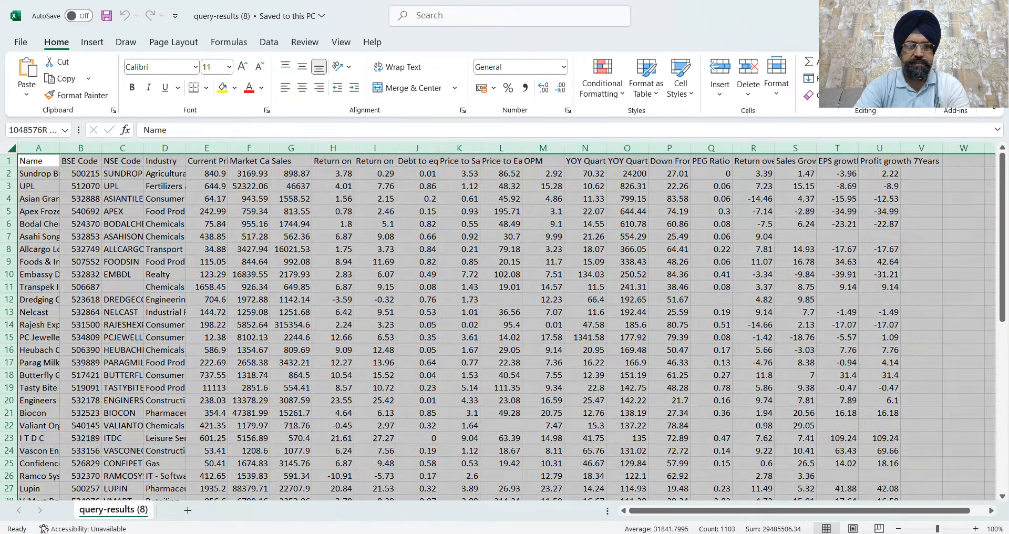
{"action": "double_click", "coordinate": [59, 147]}
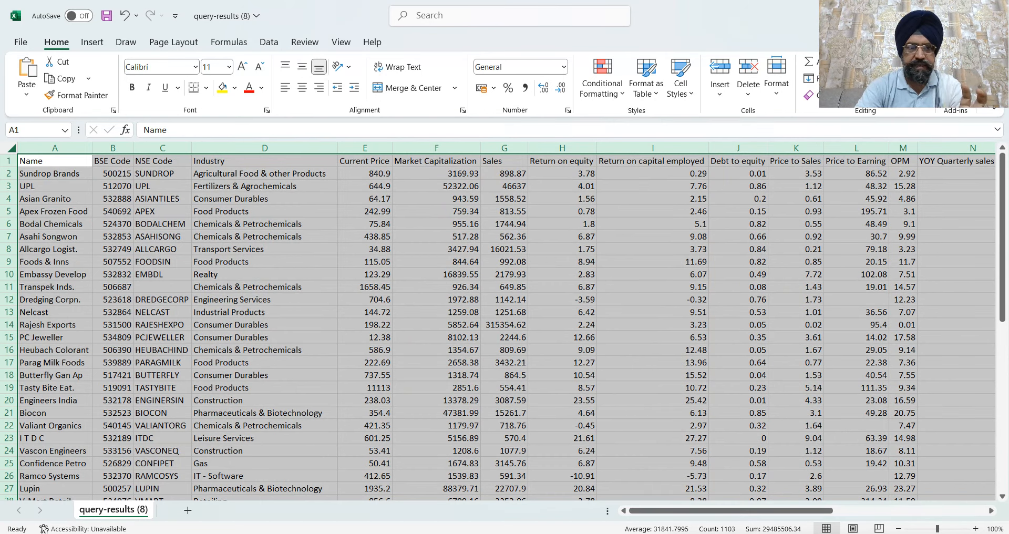
Examine the Name, BSE Code and NSE Code columns of the exported sheet, ending on the Name header cell
{"action": "left_click", "coordinate": [112, 161]}
{"action": "key", "text": "ctrl+shift+Down"}
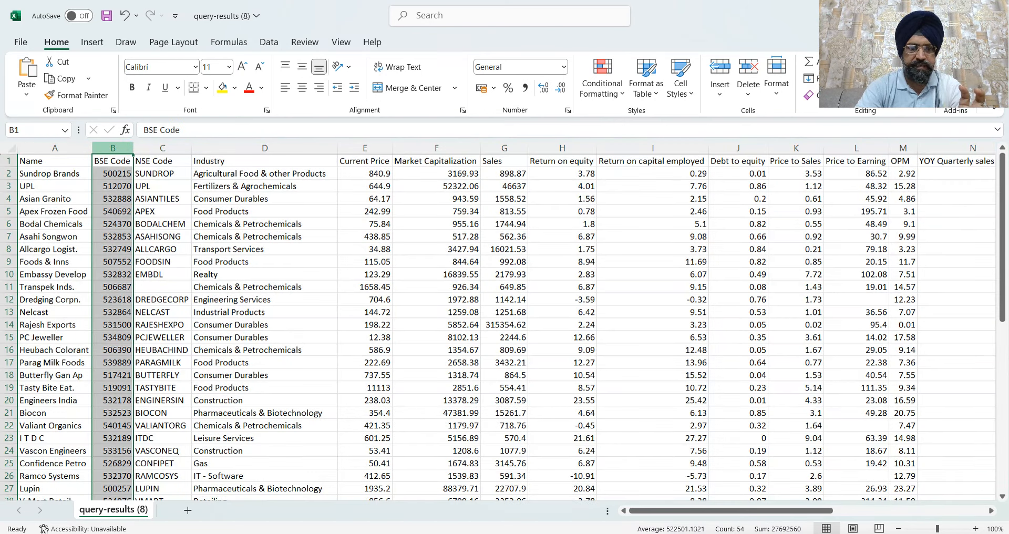
{"action": "left_click", "coordinate": [112, 174]}
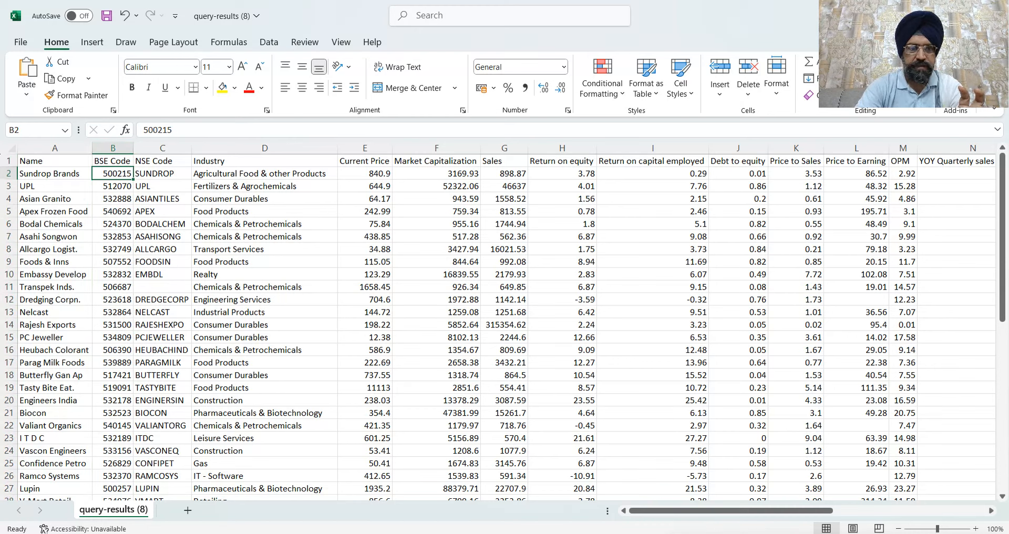
{"action": "left_click", "coordinate": [162, 148]}
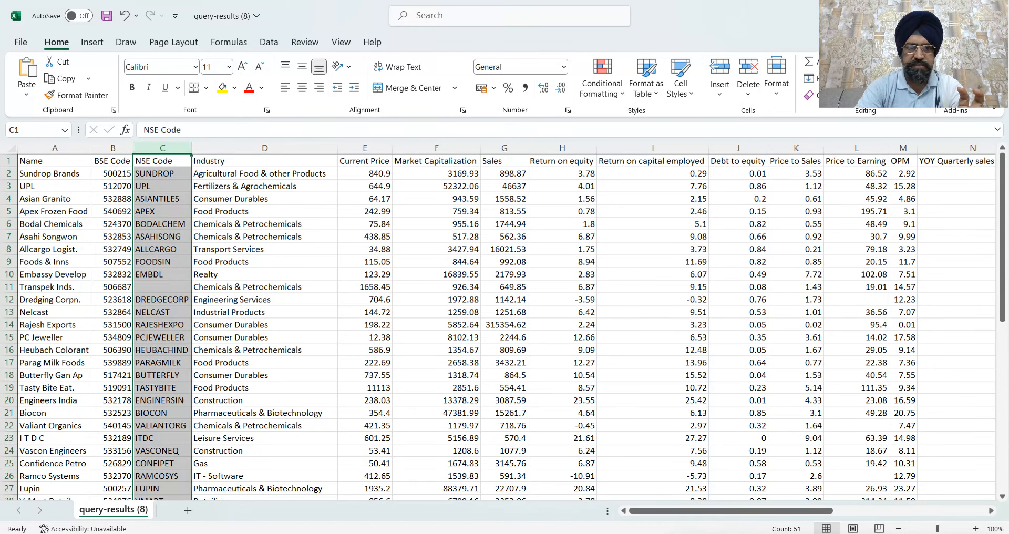
{"action": "left_click", "coordinate": [112, 161]}
{"action": "left_click", "coordinate": [53, 287]}
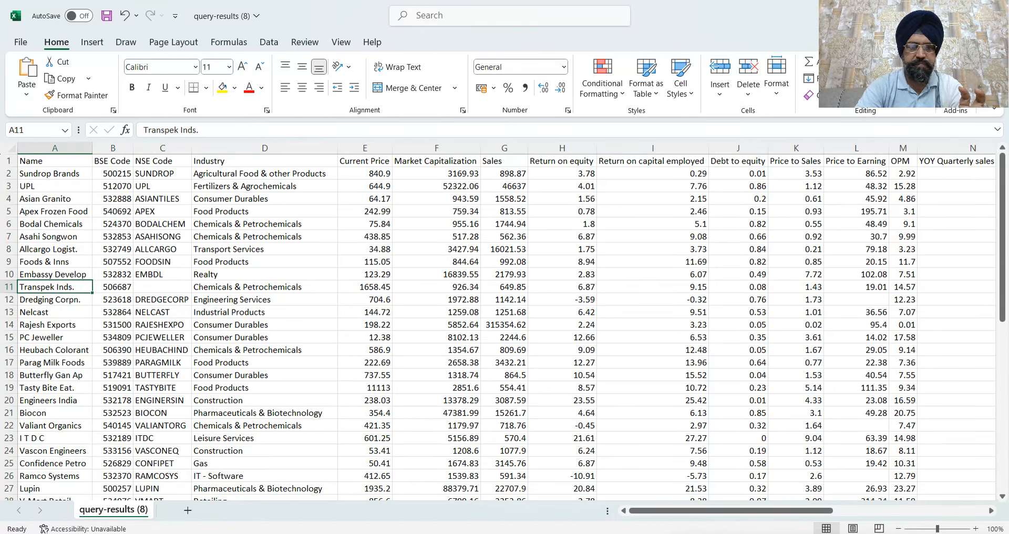
{"action": "left_click", "coordinate": [52, 211]}
{"action": "left_click", "coordinate": [53, 173]}
{"action": "left_click", "coordinate": [53, 161]}
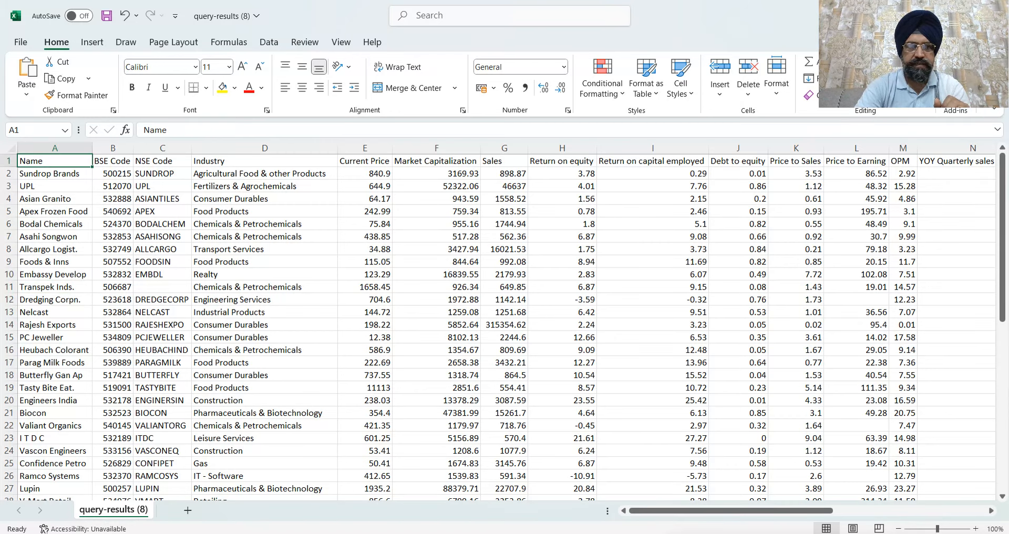
Save the exported sheet in the D: Screener folder as an Excel Workbook named Seven Year Consolidation
{"action": "key", "text": "alt+f"}
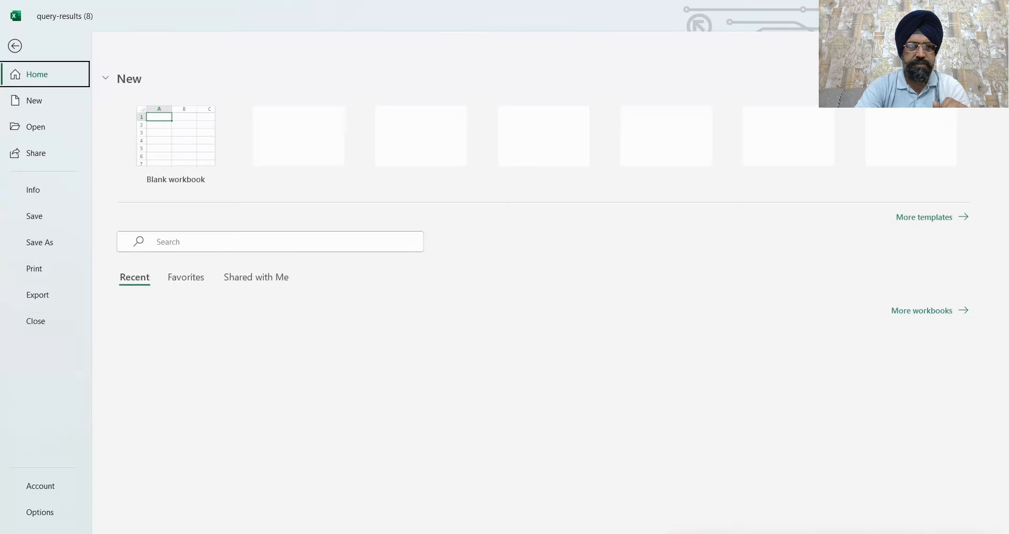
{"action": "key", "text": "a"}
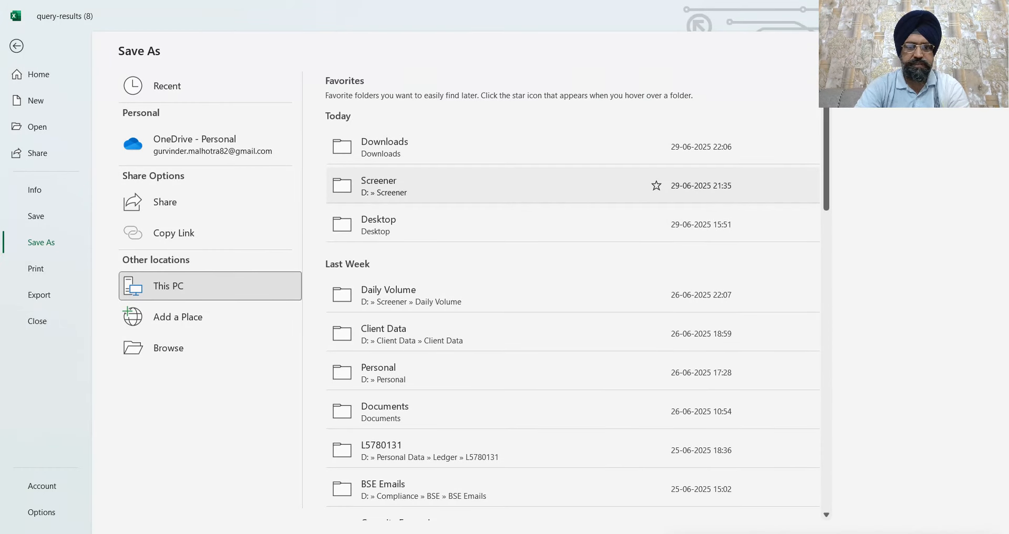
{"action": "left_click", "coordinate": [379, 186]}
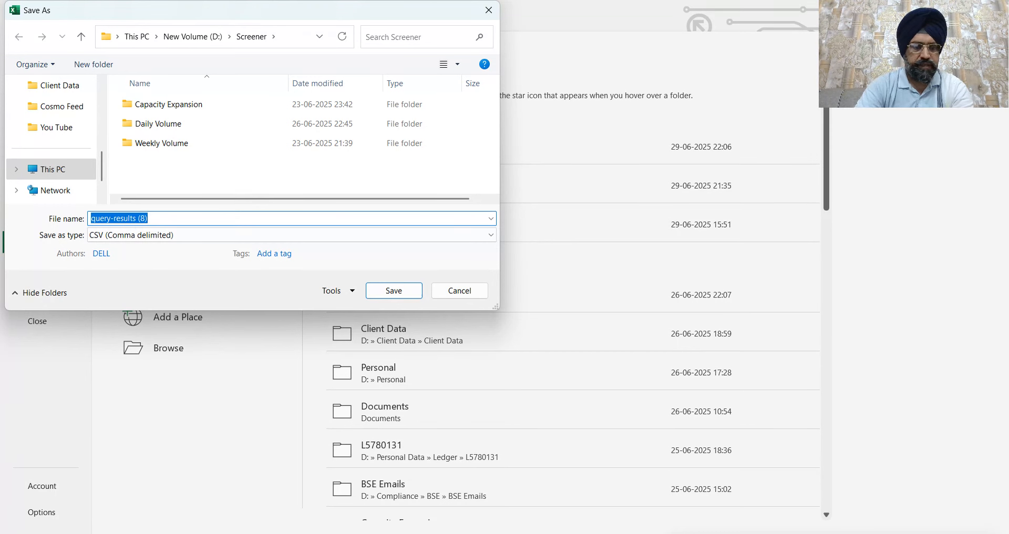
{"action": "type", "text": "Seven "}
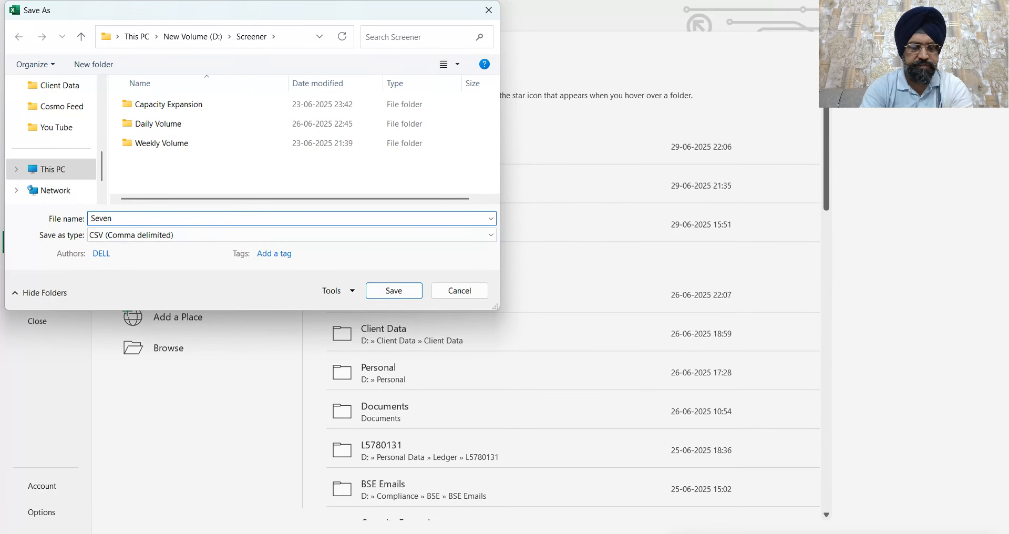
{"action": "type", "text": "Year Co"}
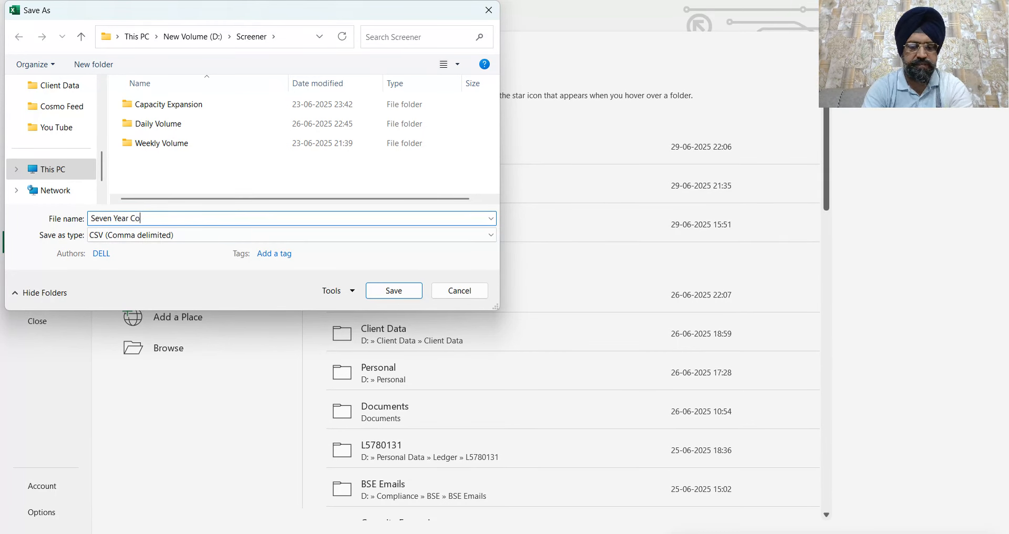
{"action": "type", "text": "nsolida"}
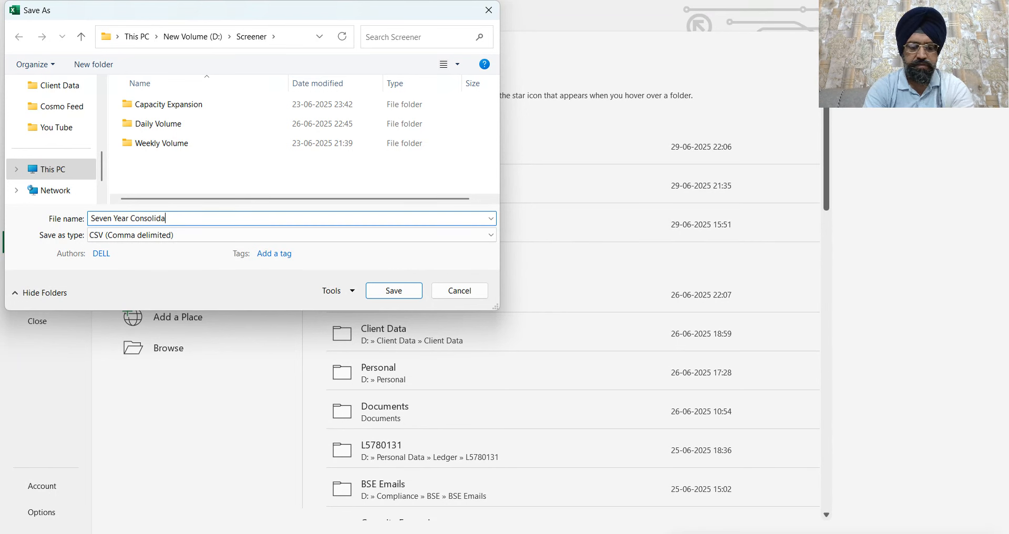
{"action": "type", "text": "tion"}
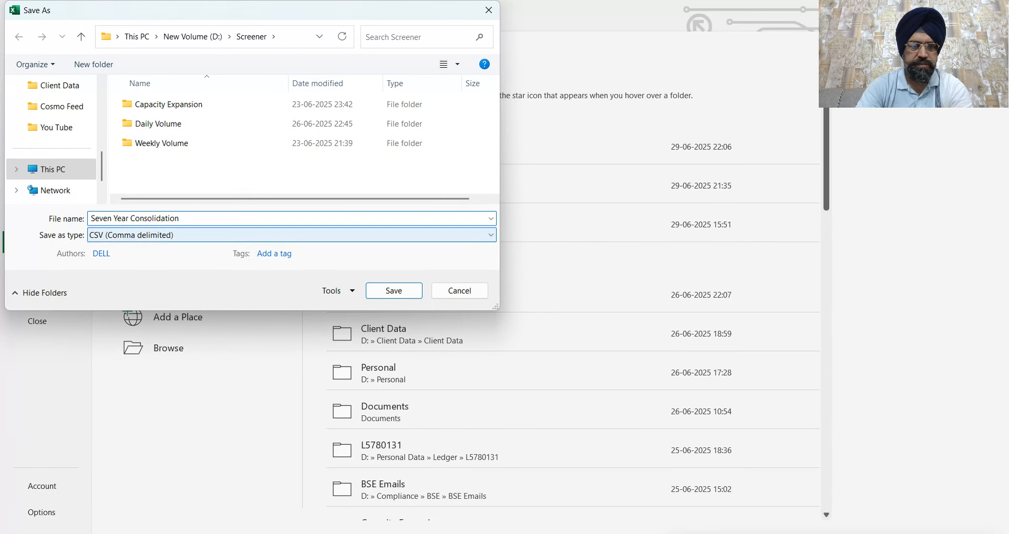
{"action": "left_click", "coordinate": [292, 235]}
{"action": "left_click", "coordinate": [117, 247]}
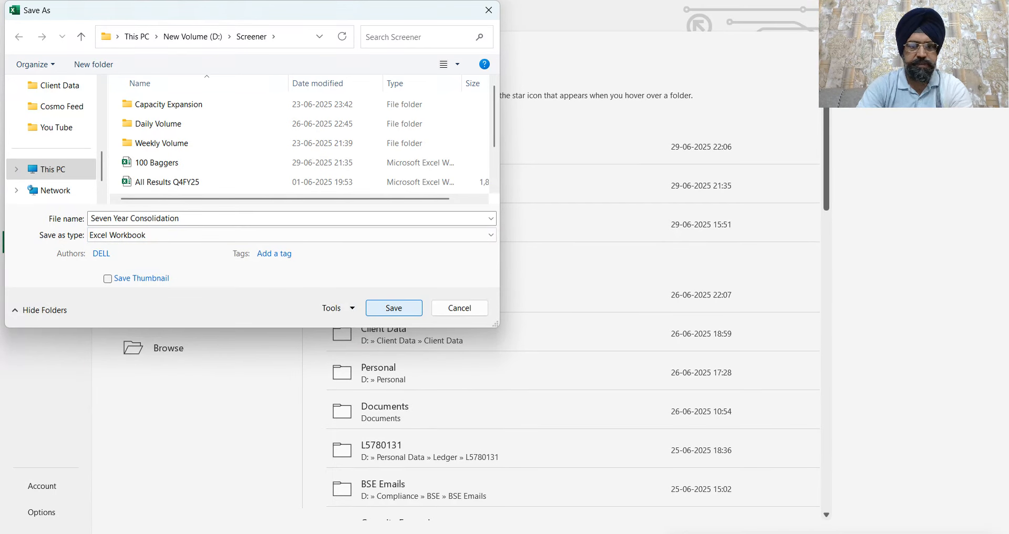
{"action": "key", "text": "Return"}
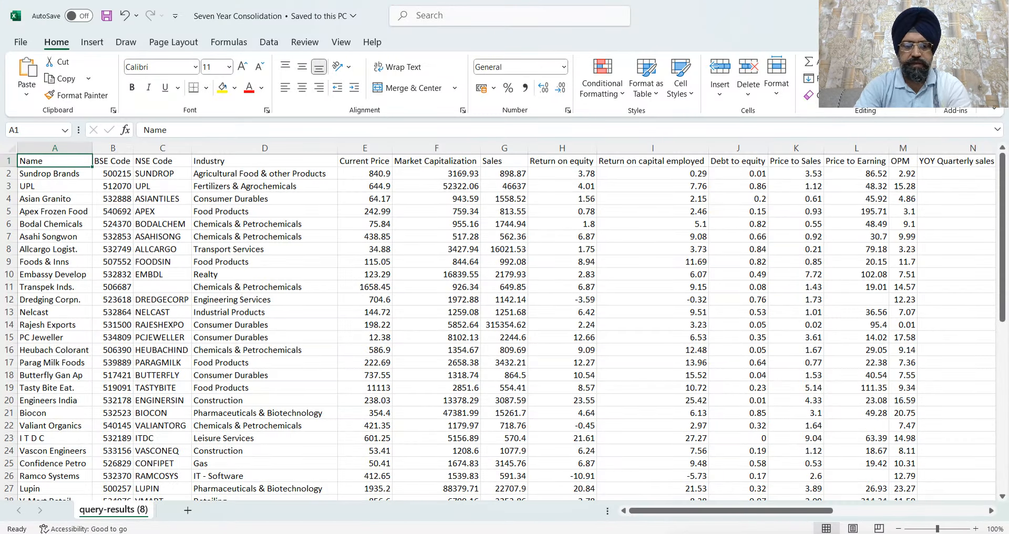
Save another copy of the Seven Year Consolidation workbook to the Desktop, keeping the Excel Workbook format
{"action": "key", "text": "alt+Tab"}
{"action": "key", "text": "alt+Tab"}
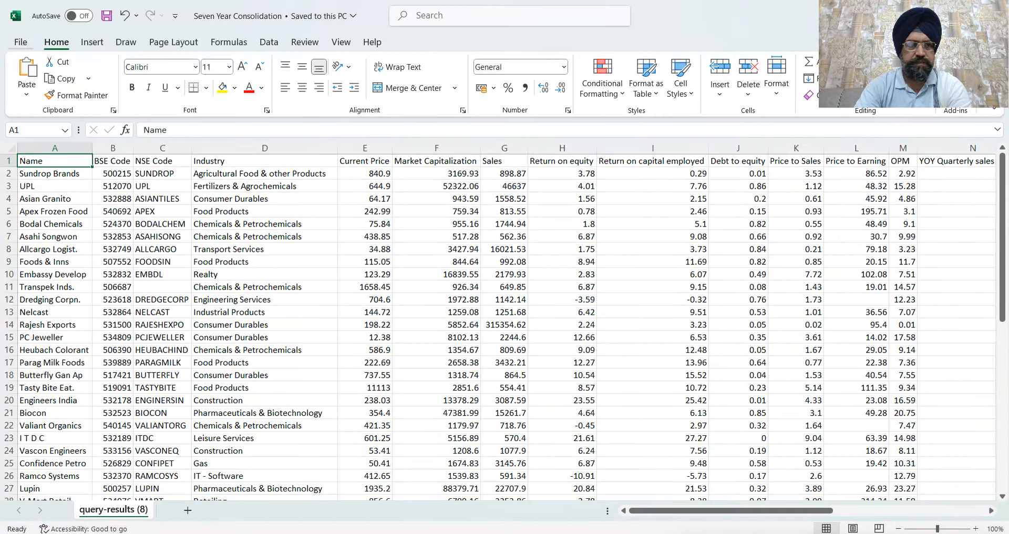
{"action": "left_click", "coordinate": [20, 43]}
{"action": "left_click", "coordinate": [41, 242]}
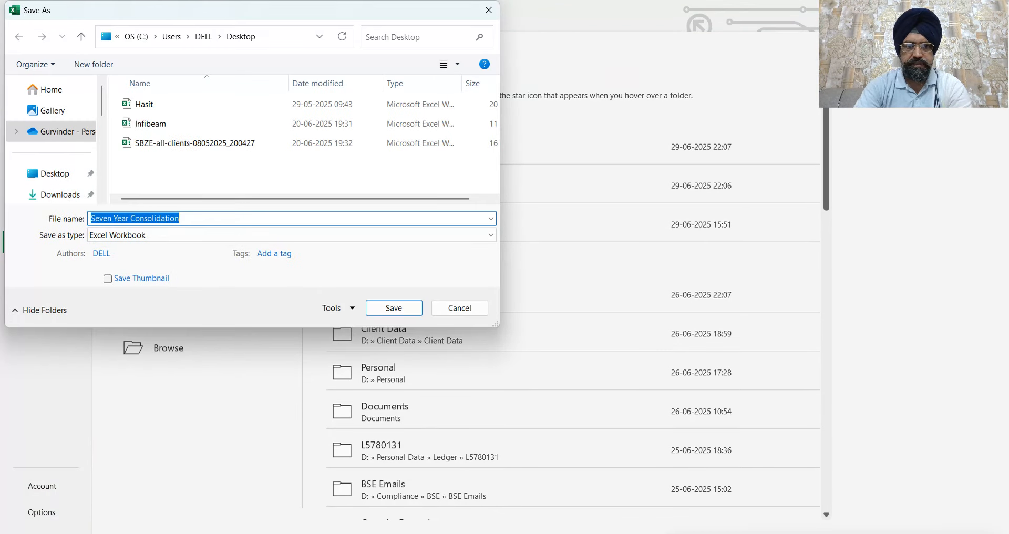
{"action": "left_click", "coordinate": [55, 174]}
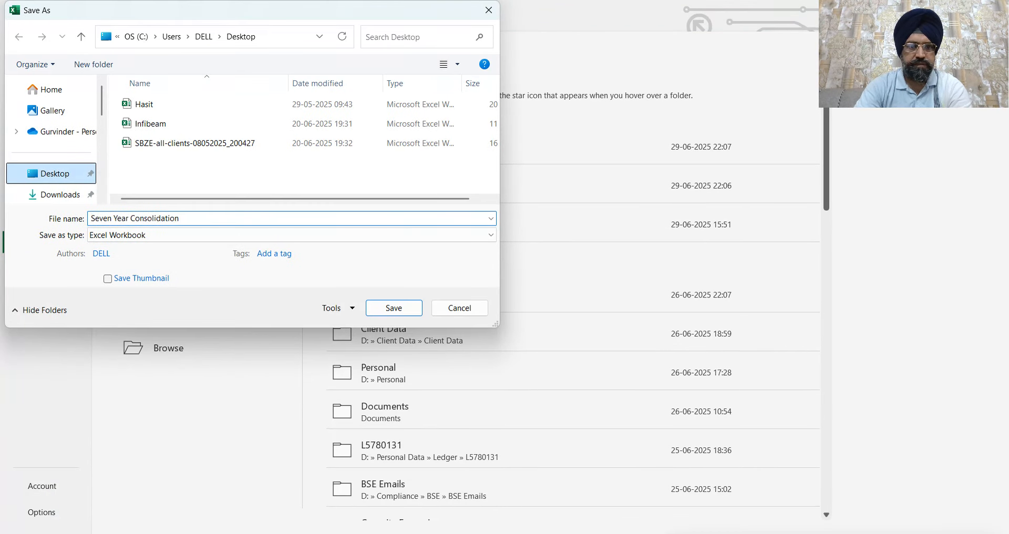
{"action": "key", "text": "Return"}
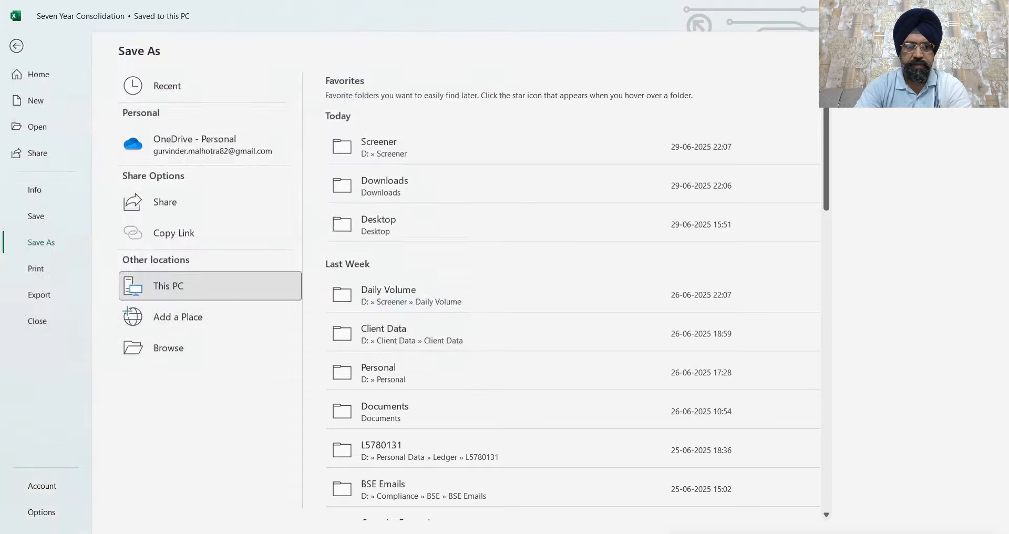
Switch to Screener in Chrome and create a new watchlist named Seven Year Consolidation
{"action": "key", "text": "alt+Tab"}
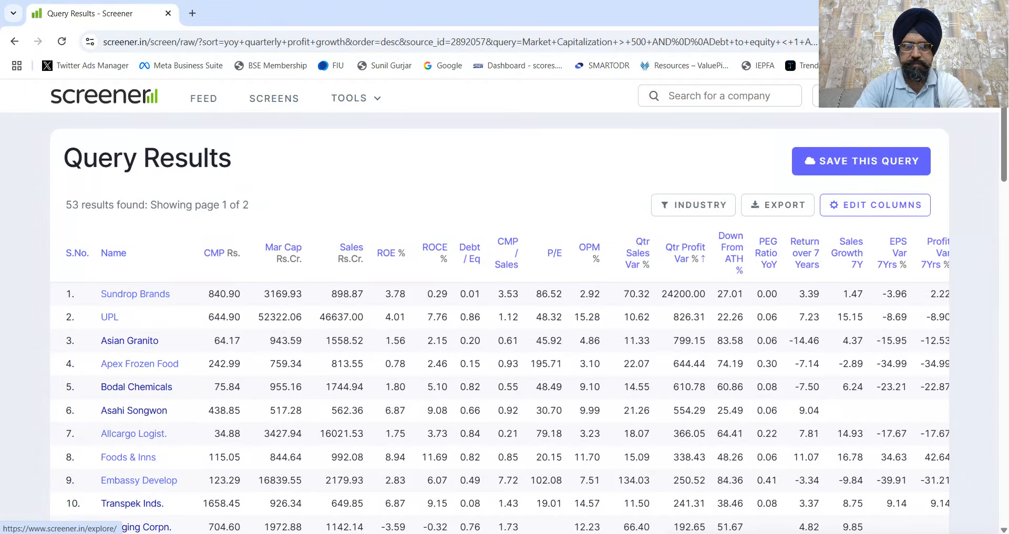
{"action": "left_click", "coordinate": [104, 96]}
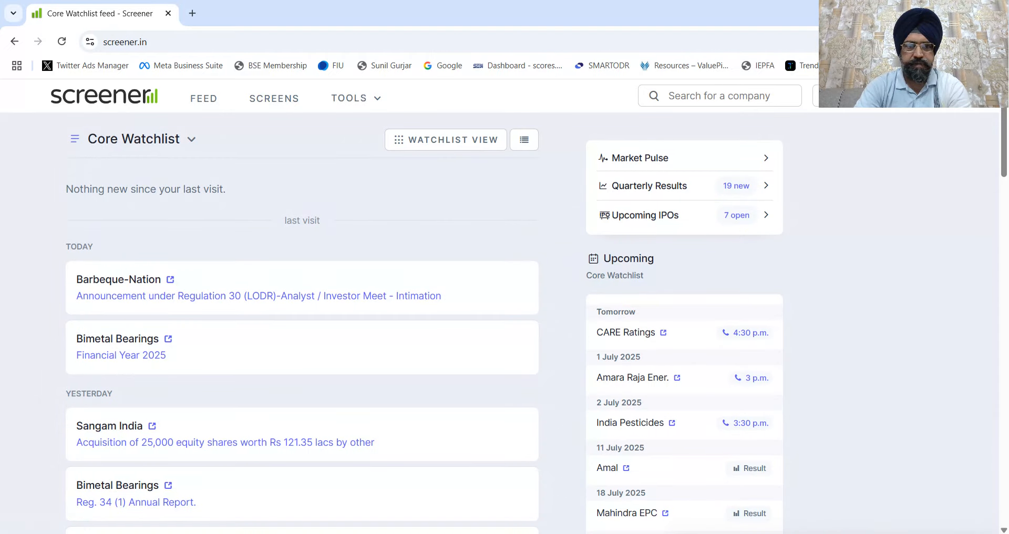
{"action": "left_click", "coordinate": [191, 139]}
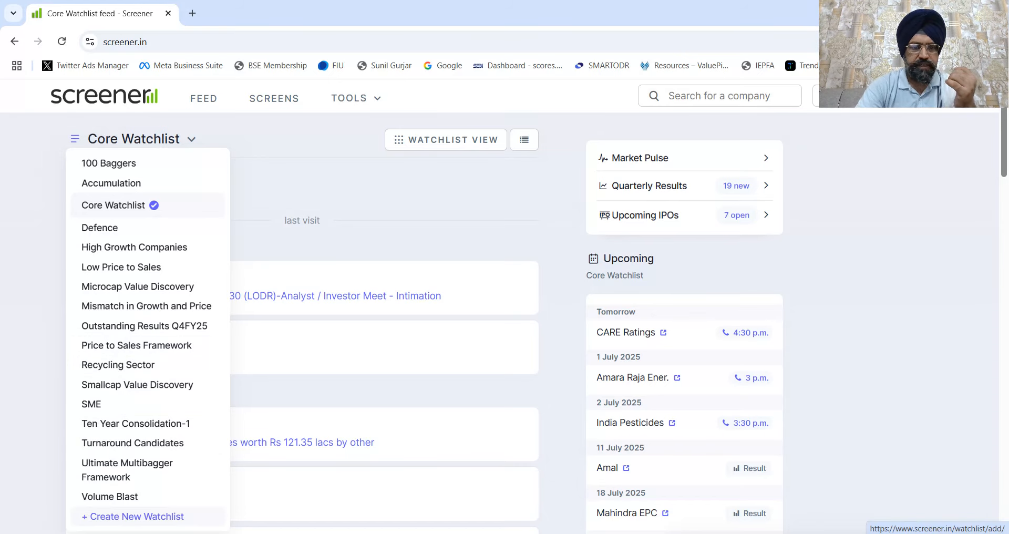
{"action": "left_click", "coordinate": [133, 516]}
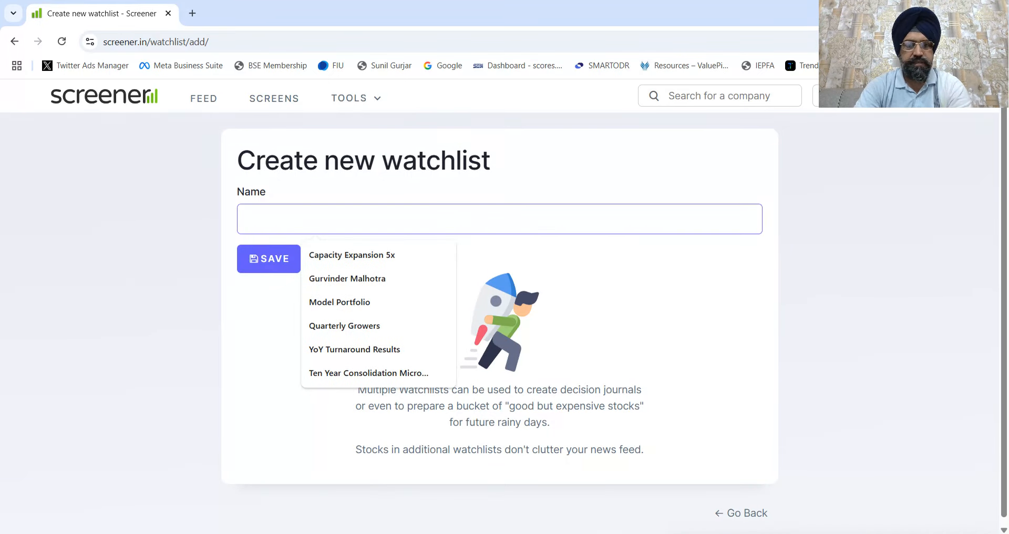
{"action": "key", "text": "Down"}
{"action": "type", "text": "SEven"}
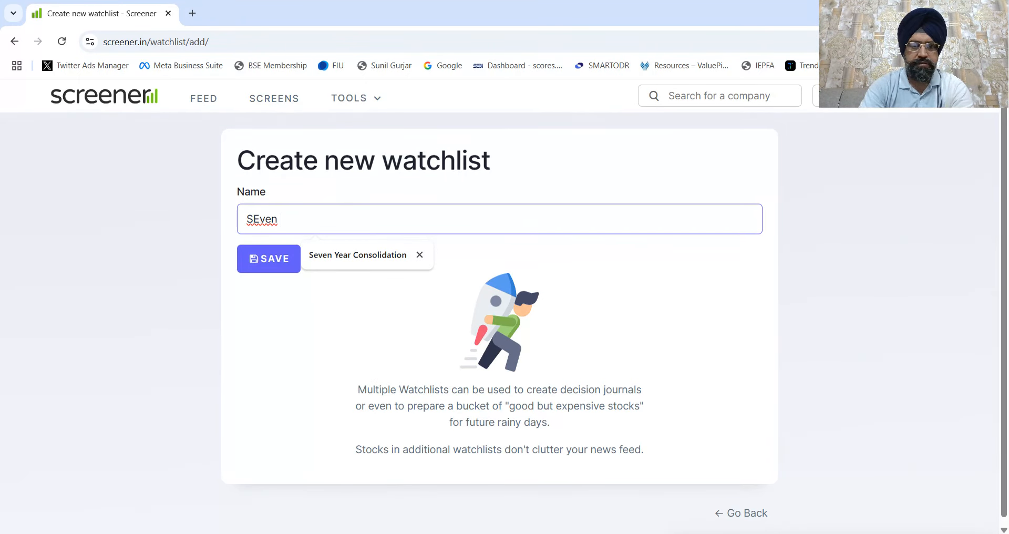
{"action": "key", "text": "BackSpace"}
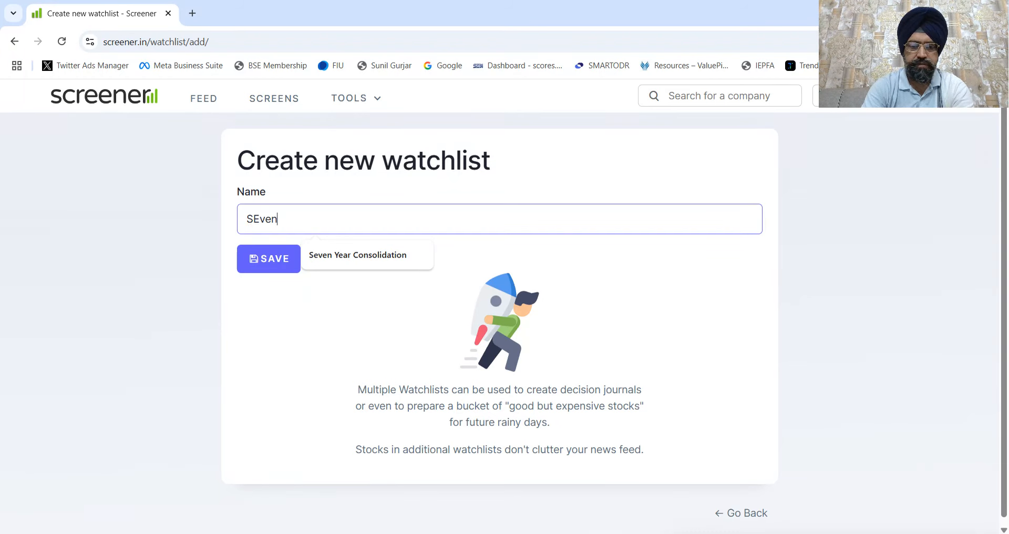
{"action": "key", "text": "Down"}
{"action": "key", "text": "Return"}
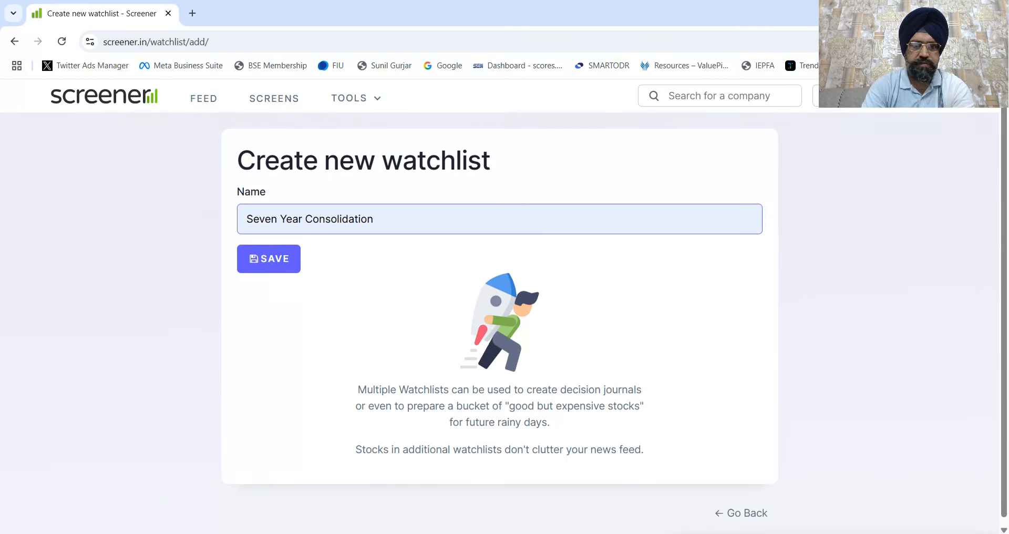
{"action": "key", "text": "Return"}
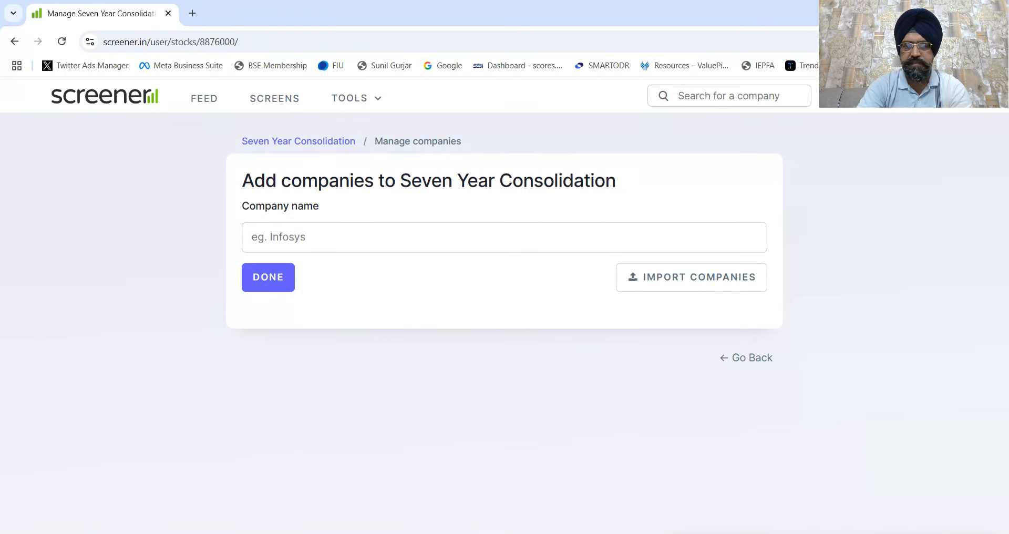
Import companies into the new watchlist by uploading Seven Year Consolidation.xlsx from the Desktop
{"action": "left_click", "coordinate": [504, 237]}
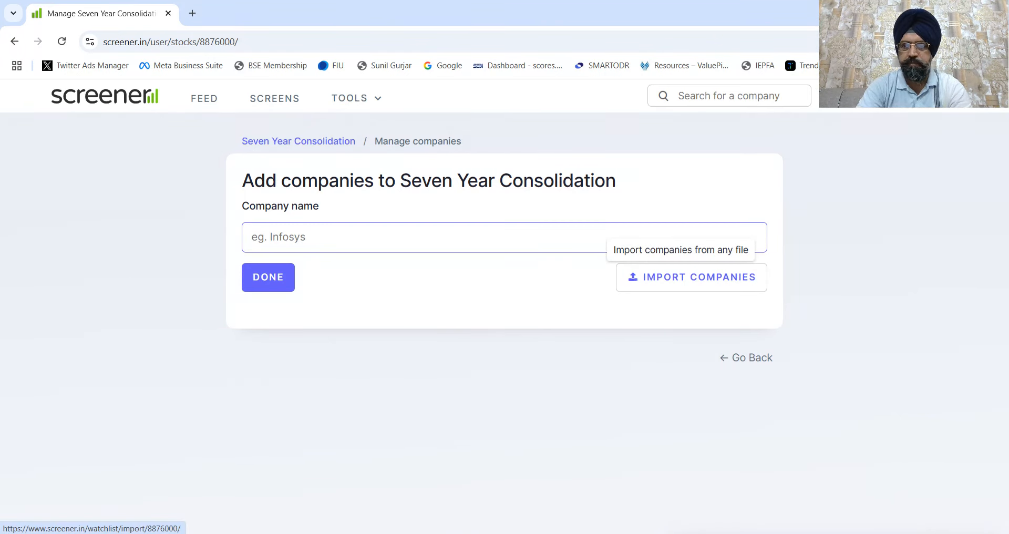
{"action": "left_click", "coordinate": [691, 277]}
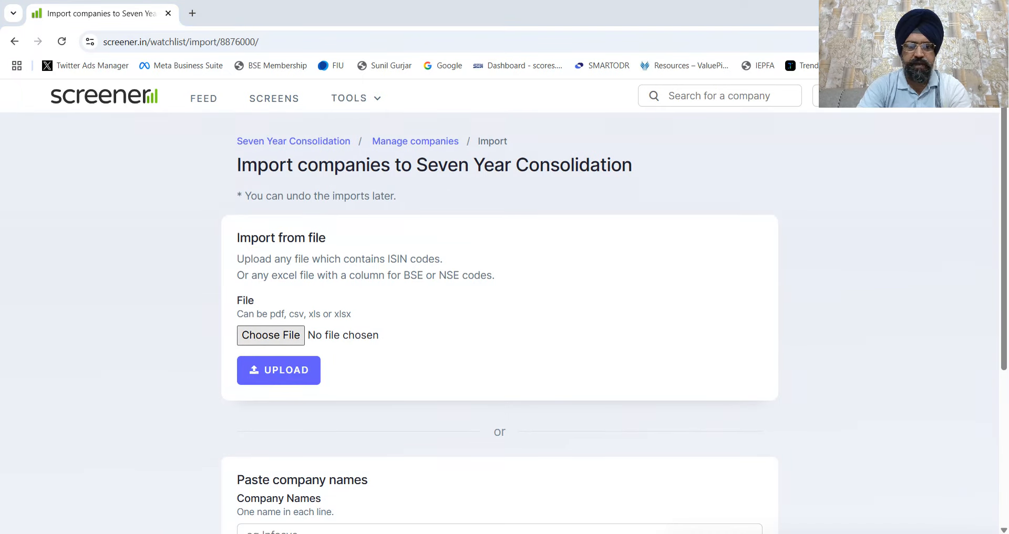
{"action": "left_click", "coordinate": [270, 335]}
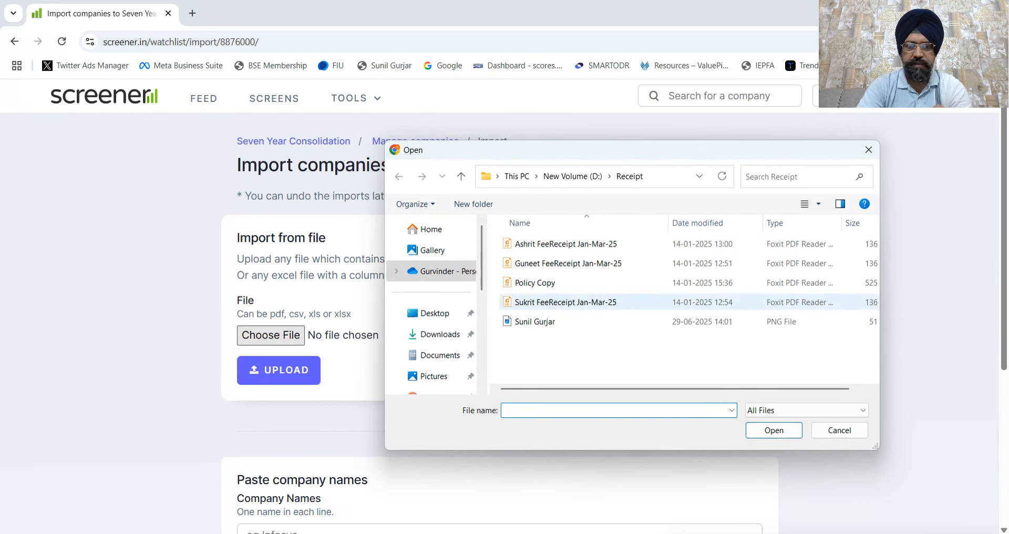
{"action": "left_click", "coordinate": [434, 314]}
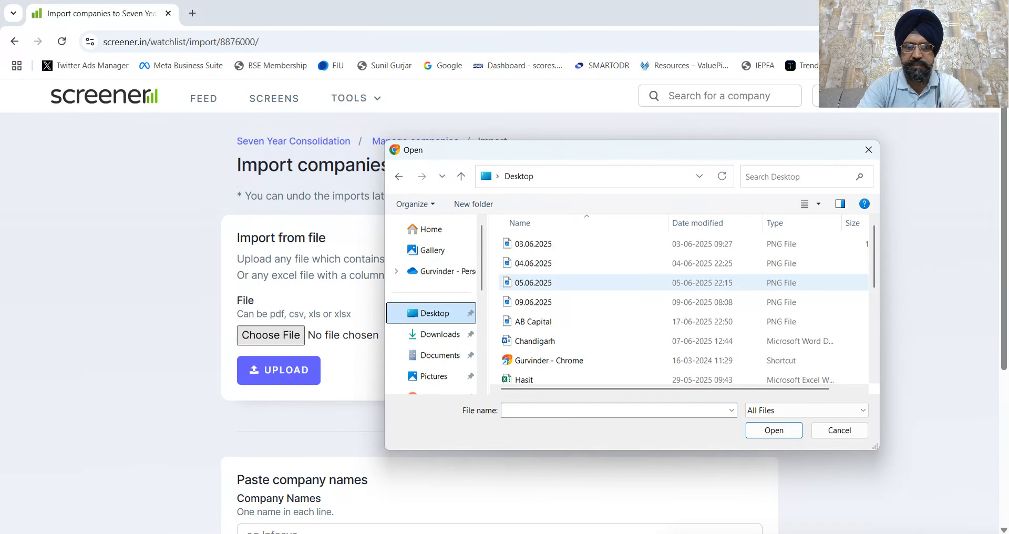
{"action": "left_click", "coordinate": [533, 283]}
{"action": "key", "text": "s"}
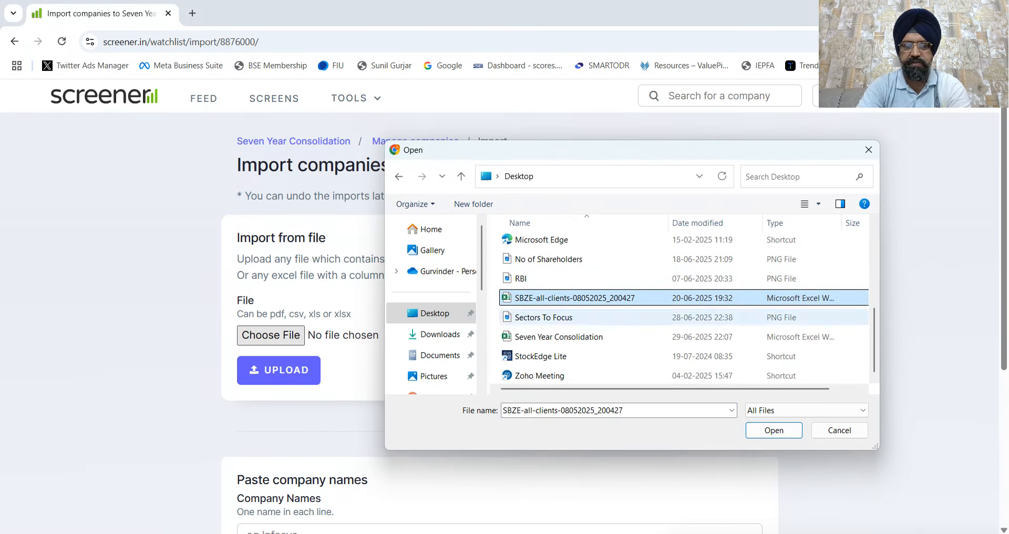
{"action": "double_click", "coordinate": [559, 337]}
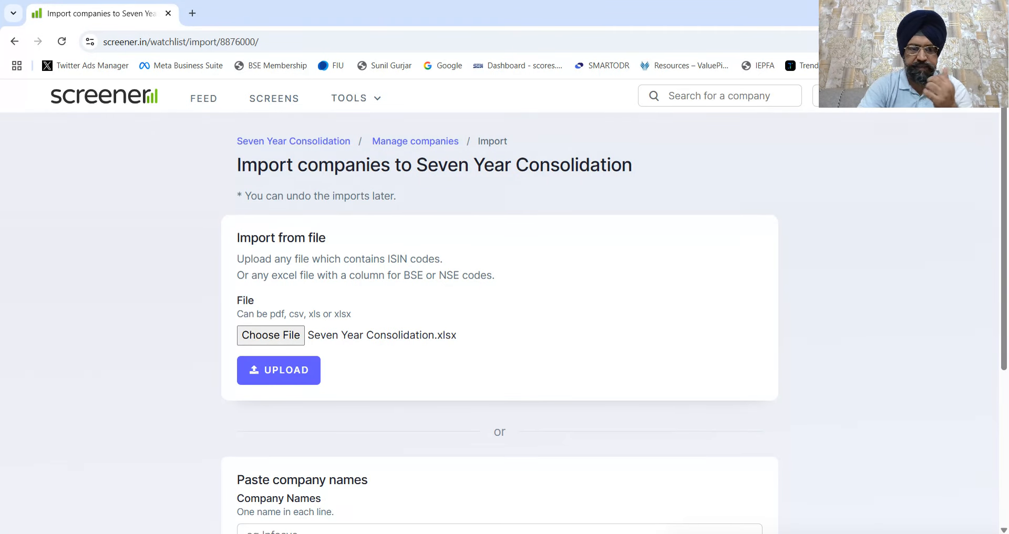
{"action": "left_click", "coordinate": [279, 370]}
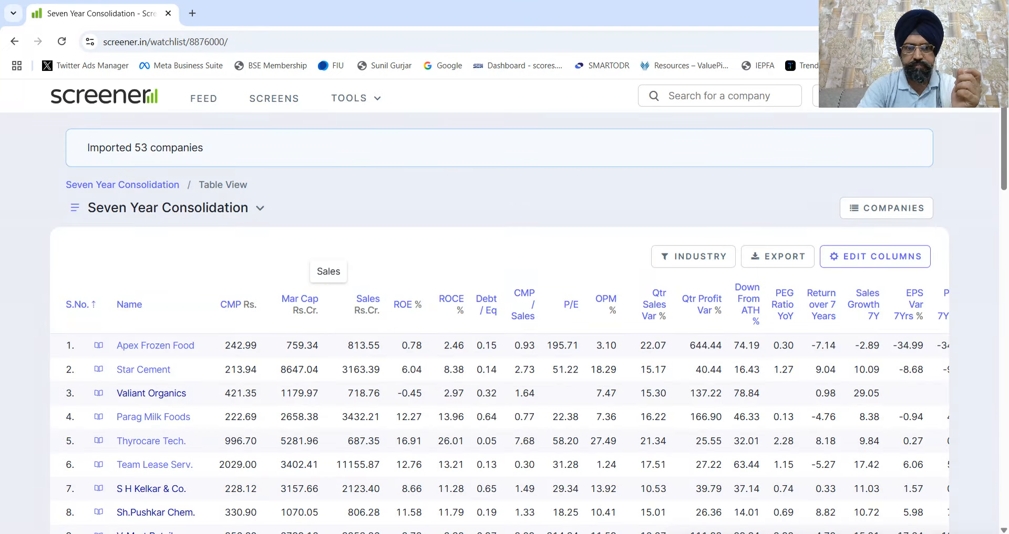
Look through the imported companies in the Seven Year Consolidation watchlist down to the last row and return to the start
{"action": "scroll", "coordinate": [332, 294], "scroll_direction": "down", "scroll_amount": 6}
{"action": "scroll", "coordinate": [499, 316], "scroll_direction": "down", "scroll_amount": 20}
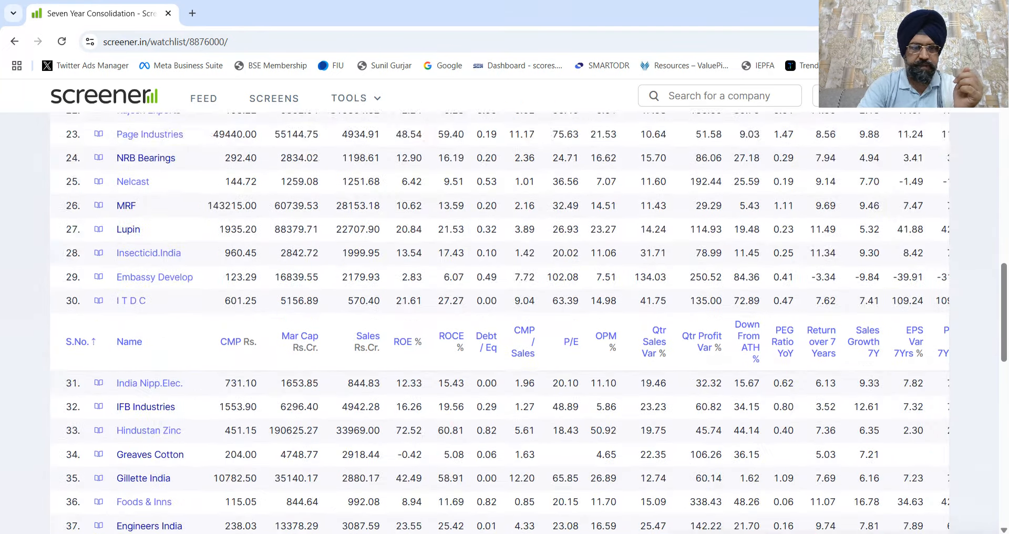
{"action": "scroll", "coordinate": [499, 315], "scroll_direction": "up", "scroll_amount": 20}
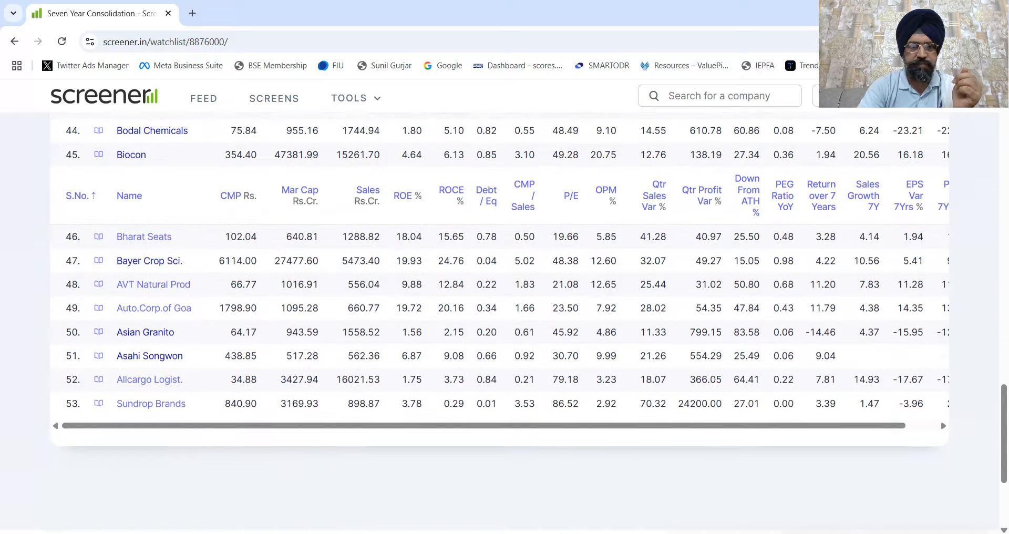
{"action": "scroll", "coordinate": [499, 315], "scroll_direction": "up", "scroll_amount": 4}
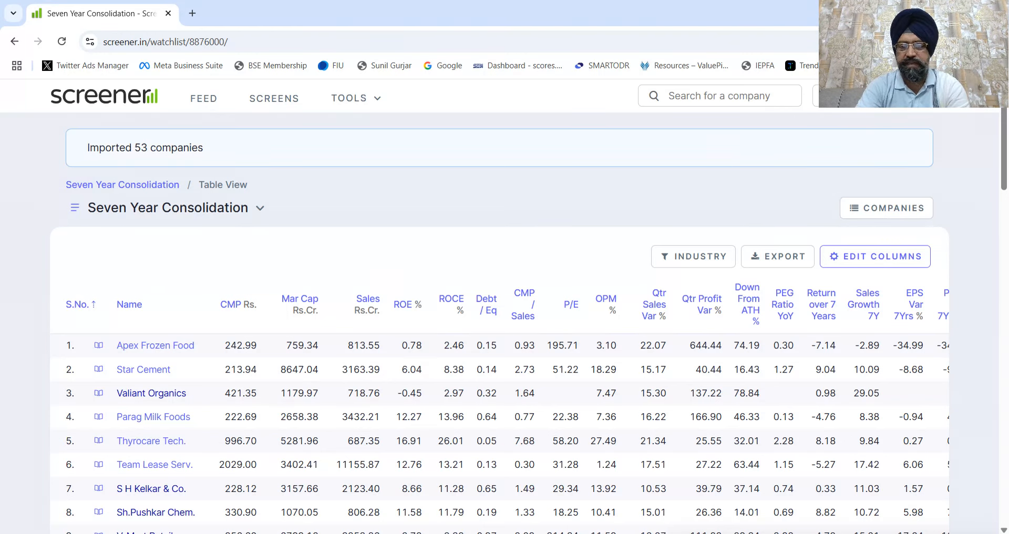
{"action": "key", "text": "alt+Tab"}
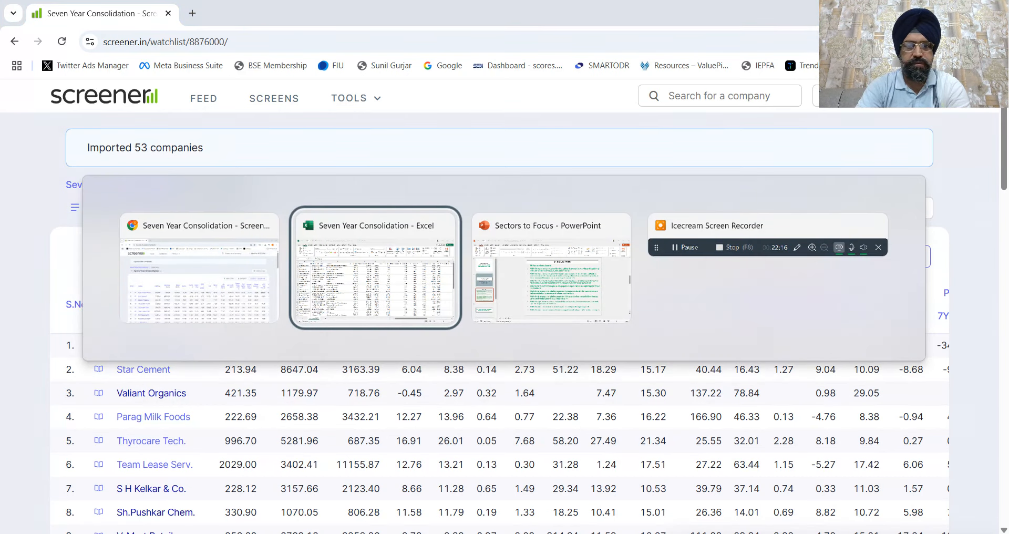
{"action": "key", "text": "Tab"}
{"action": "key", "text": "Tab"}
{"action": "key", "text": "Tab"}
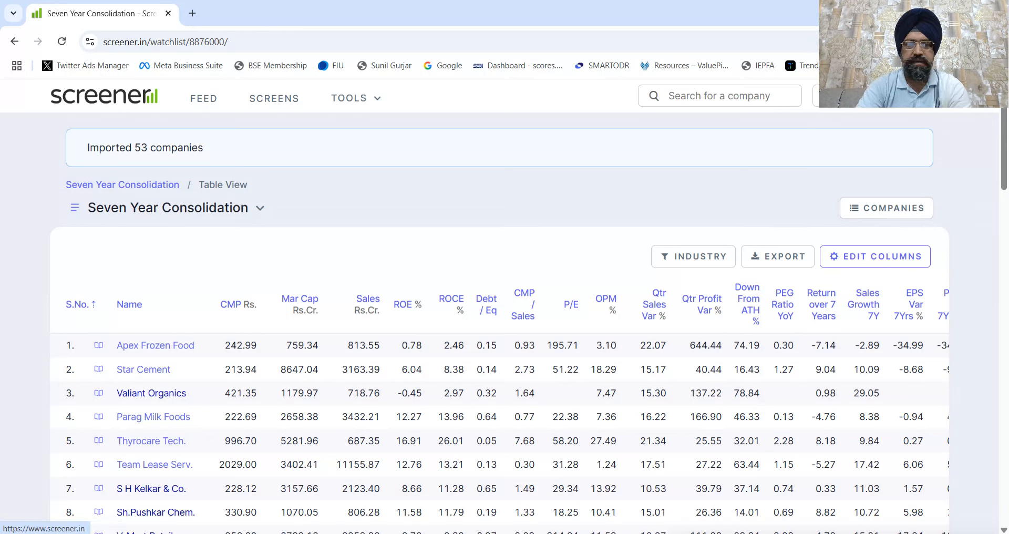
Return to the home feed, check the list of watchlists, and look through the Core Watchlist announcements and upcoming events
{"action": "left_click", "coordinate": [104, 96]}
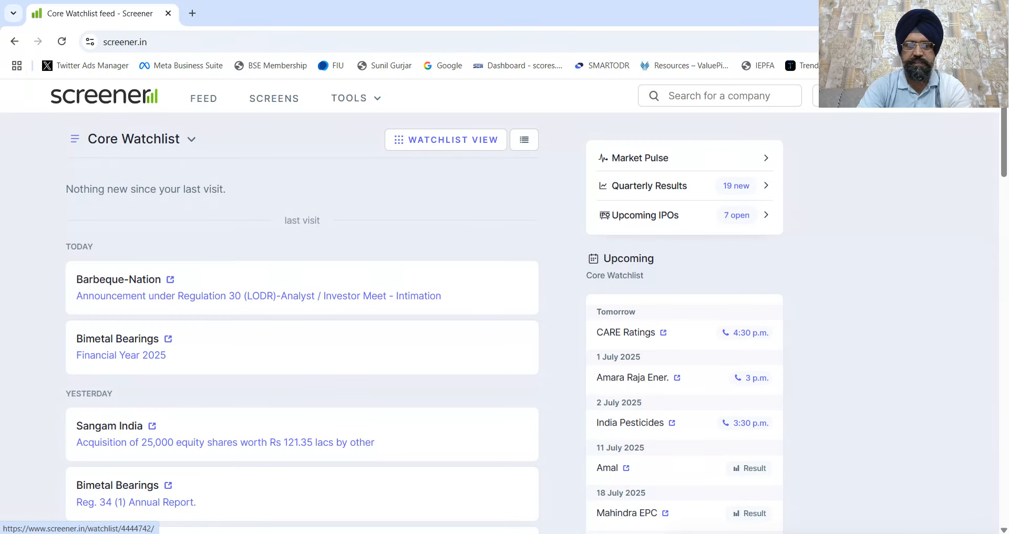
{"action": "left_click", "coordinate": [192, 138]}
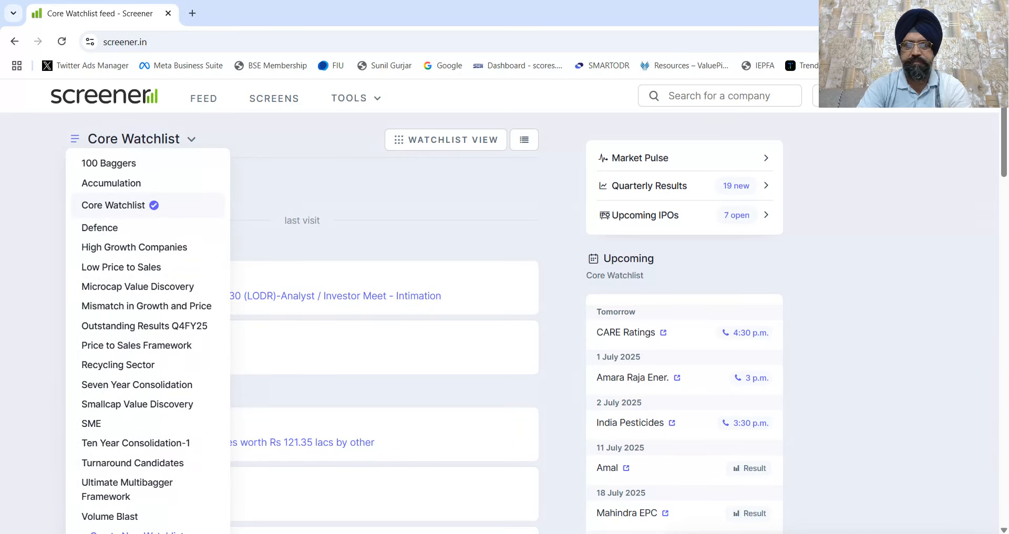
{"action": "key", "text": "Escape"}
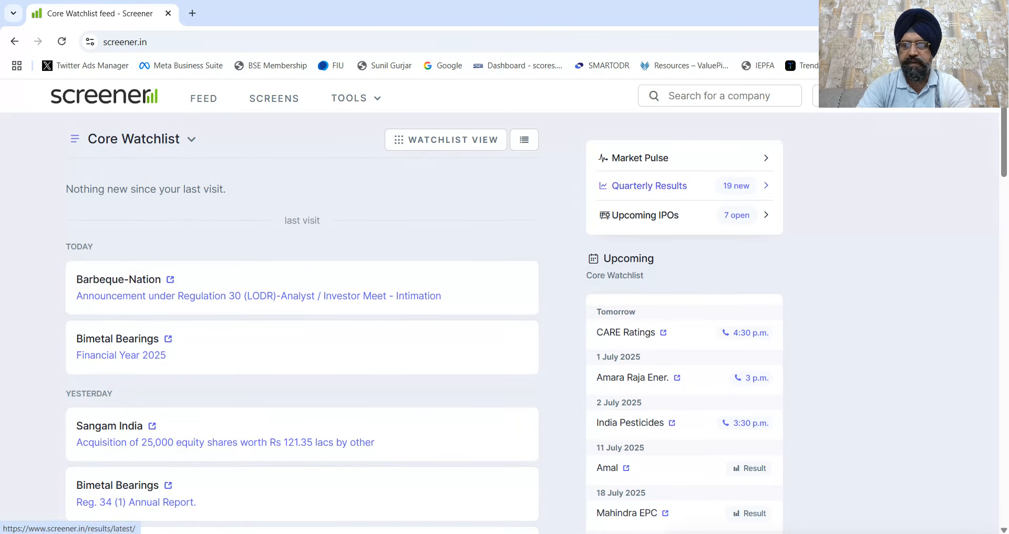
{"action": "scroll", "coordinate": [302, 326], "scroll_direction": "down", "scroll_amount": 1}
{"action": "scroll", "coordinate": [302, 326], "scroll_direction": "down", "scroll_amount": 1}
{"action": "scroll", "coordinate": [302, 326], "scroll_direction": "up", "scroll_amount": 2}
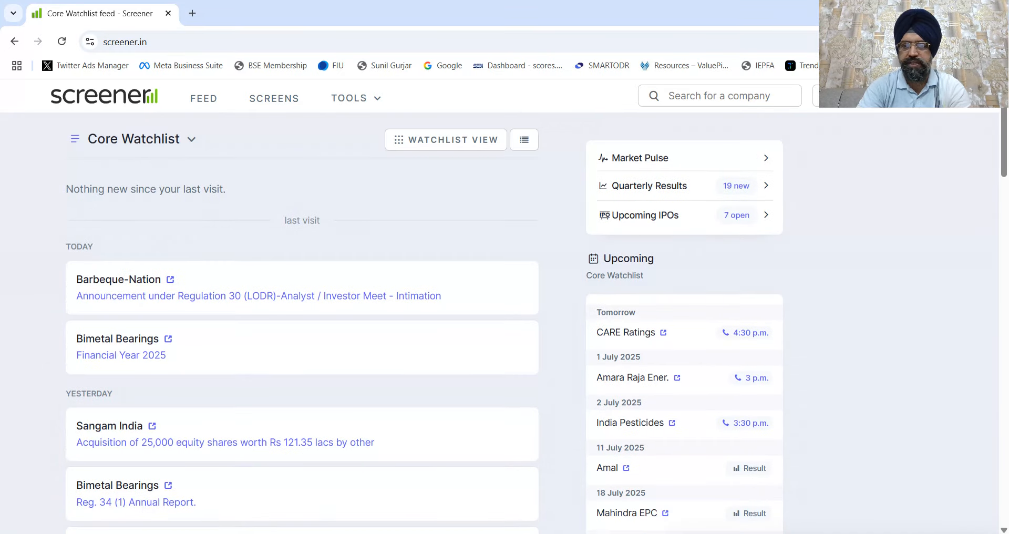
{"action": "scroll", "coordinate": [302, 326], "scroll_direction": "down", "scroll_amount": 1}
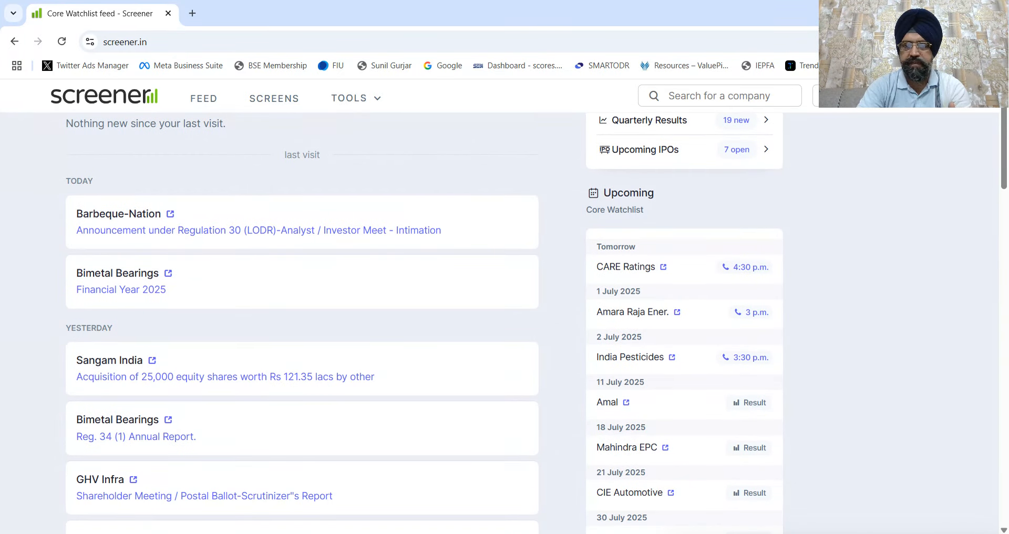
{"action": "scroll", "coordinate": [302, 326], "scroll_direction": "down", "scroll_amount": 1}
{"action": "scroll", "coordinate": [302, 325], "scroll_direction": "up", "scroll_amount": 2}
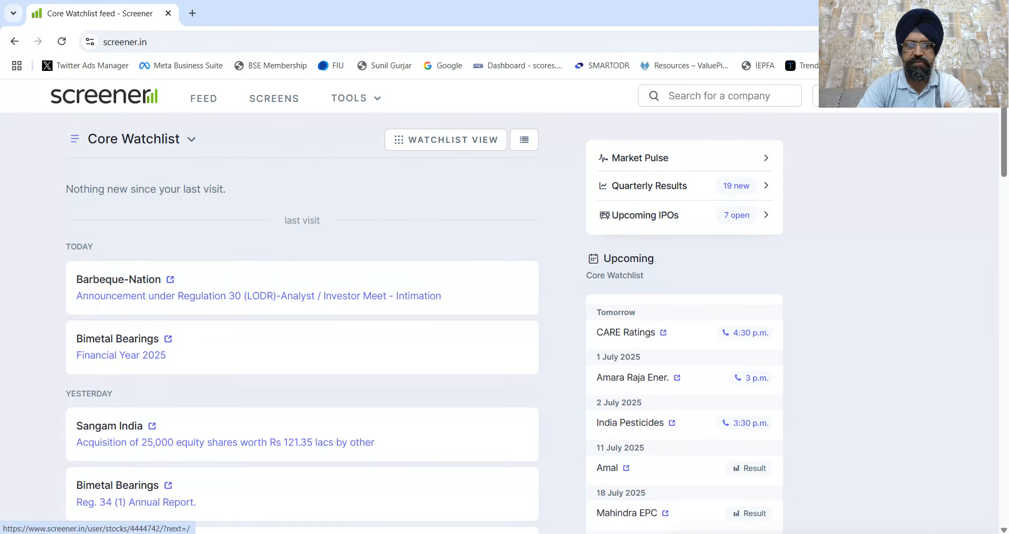
{"action": "scroll", "coordinate": [302, 326], "scroll_direction": "down", "scroll_amount": 7}
{"action": "scroll", "coordinate": [302, 326], "scroll_direction": "up", "scroll_amount": 7}
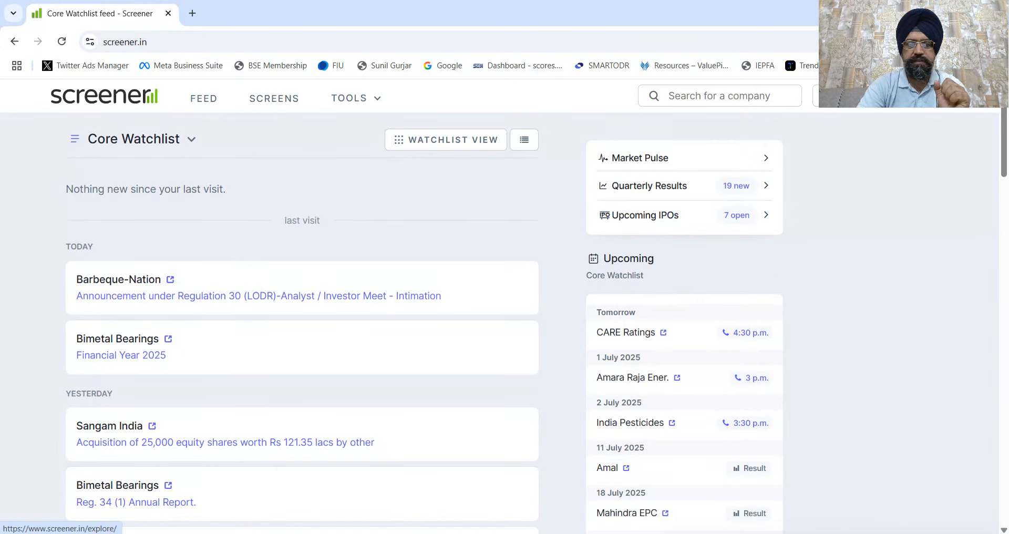
Open the saved Seven Year Consolidation screen from the stock screens and go to its search query
{"action": "left_click", "coordinate": [274, 98]}
{"action": "scroll", "coordinate": [345, 198], "scroll_direction": "down", "scroll_amount": 5}
{"action": "scroll", "coordinate": [344, 198], "scroll_direction": "down", "scroll_amount": 20}
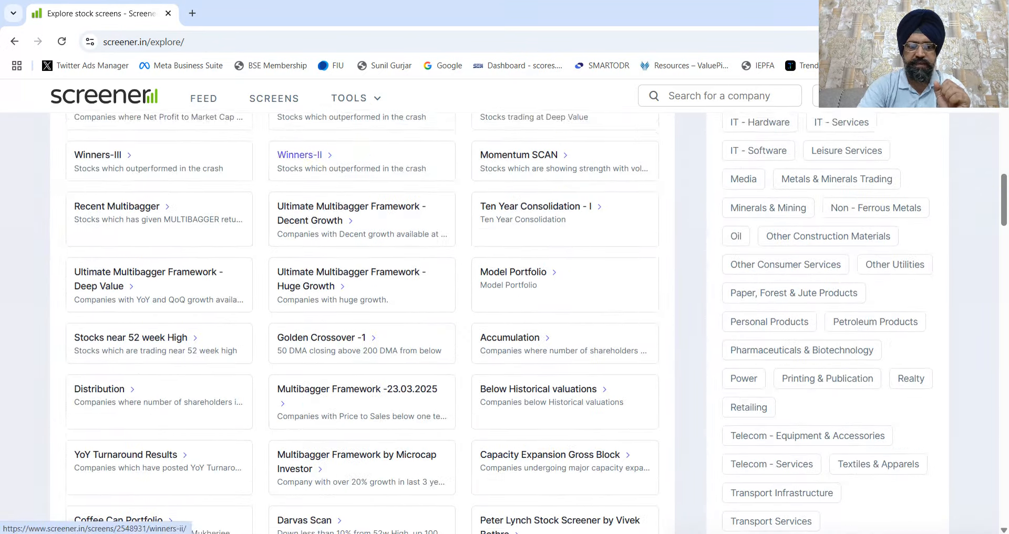
{"action": "scroll", "coordinate": [131, 370], "scroll_direction": "down", "scroll_amount": 7}
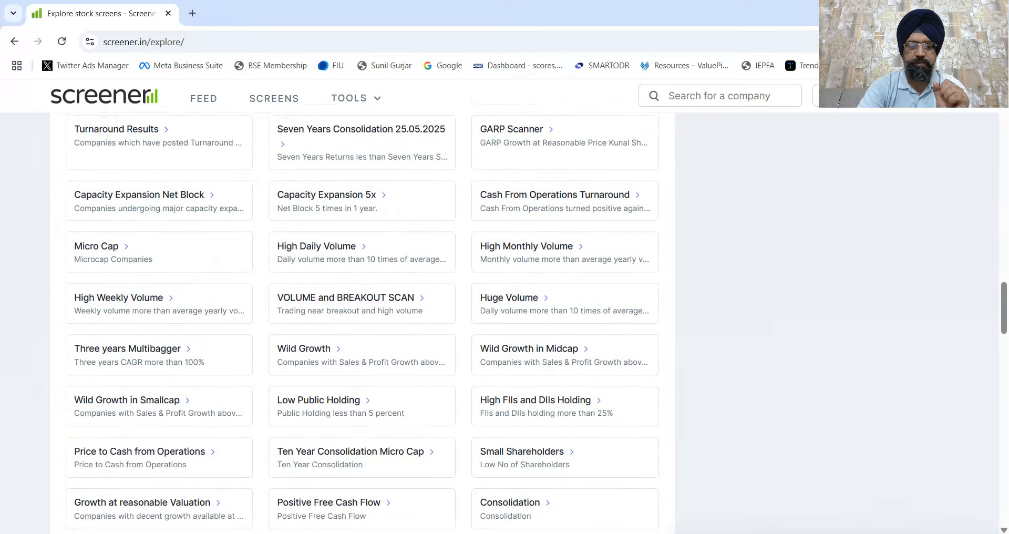
{"action": "left_click", "coordinate": [130, 371]}
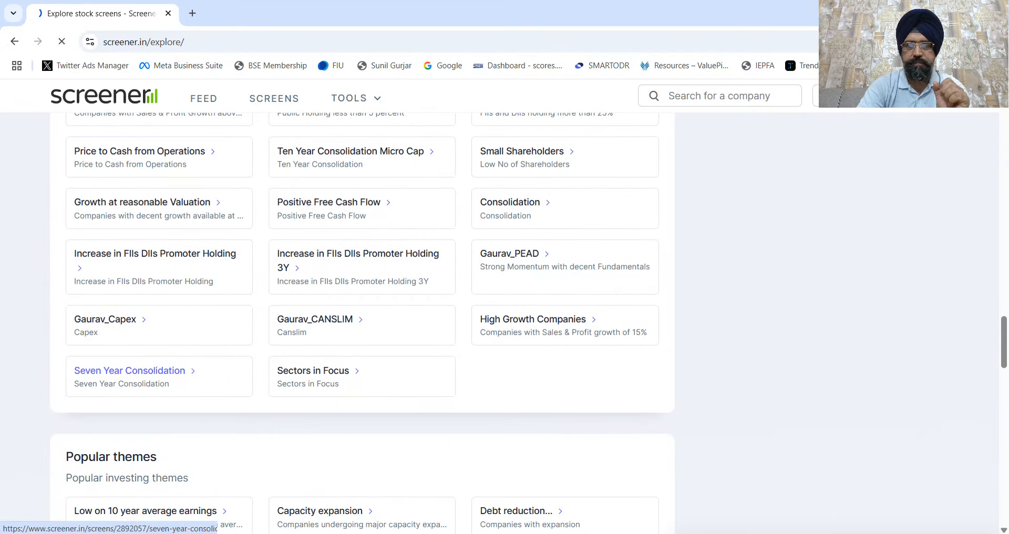
{"action": "scroll", "coordinate": [131, 371], "scroll_direction": "down", "scroll_amount": 3}
{"action": "scroll", "coordinate": [504, 326], "scroll_direction": "down", "scroll_amount": 15}
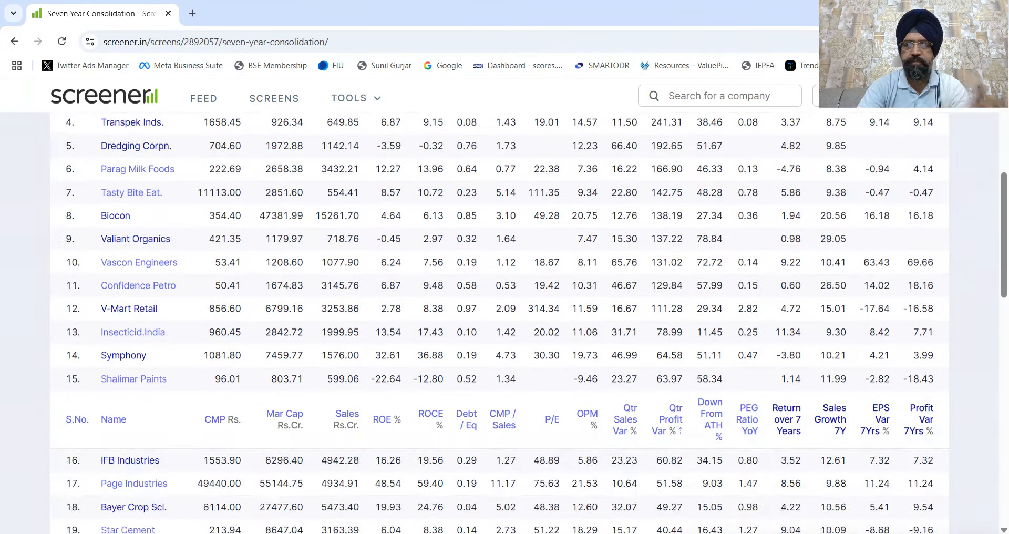
{"action": "scroll", "coordinate": [503, 326], "scroll_direction": "up", "scroll_amount": 1}
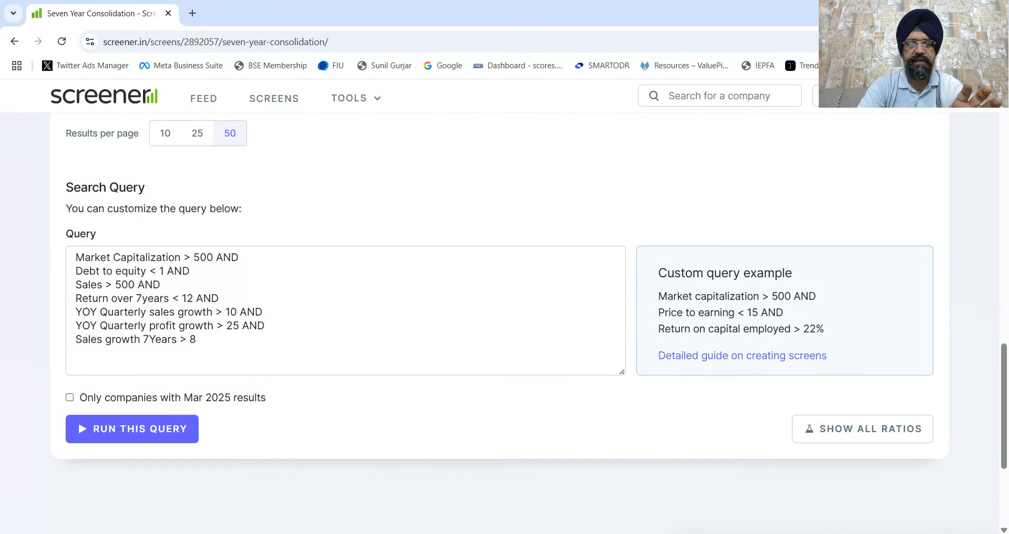
Change the query's return and sales growth conditions to Return over 5years and Sales growth 5Years, and run the query
{"action": "left_click", "coordinate": [143, 298]}
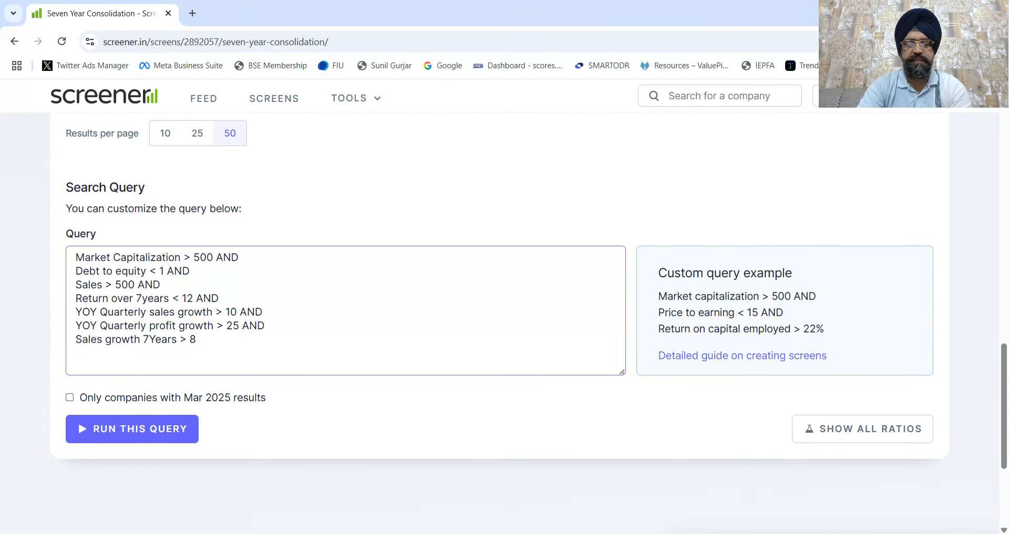
{"action": "key", "text": "BackSpace"}
{"action": "type", "text": "5"}
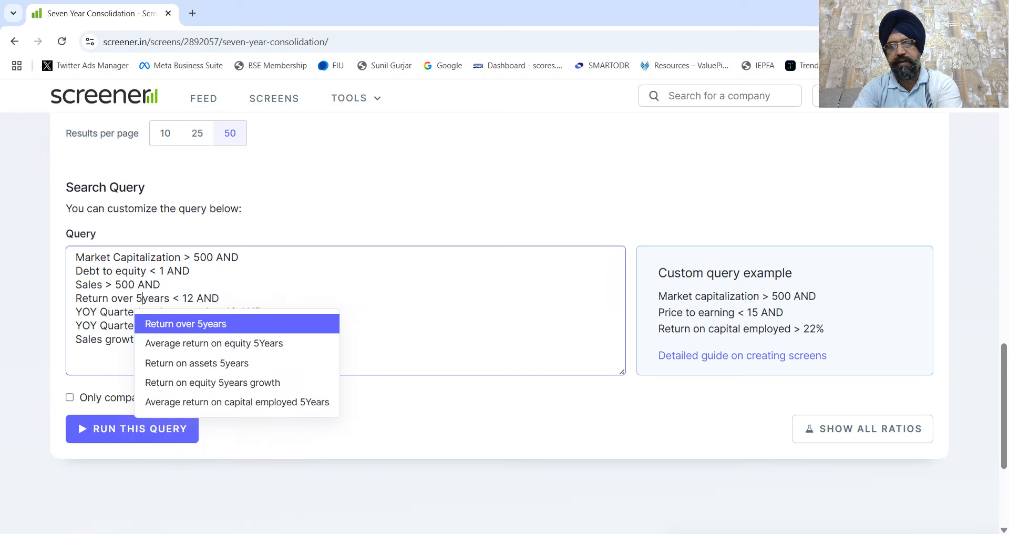
{"action": "key", "text": "Escape"}
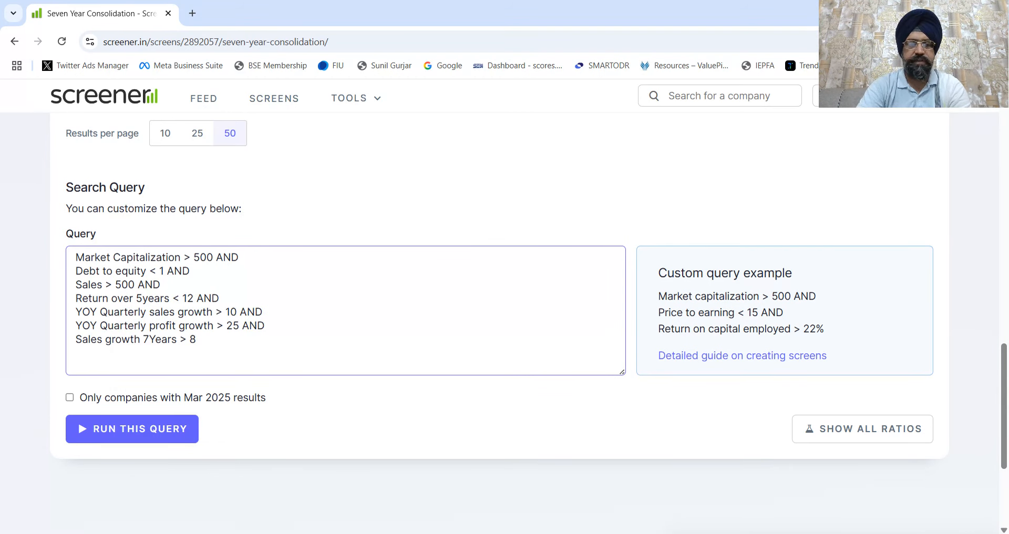
{"action": "key", "text": "BackSpace"}
{"action": "type", "text": "5"}
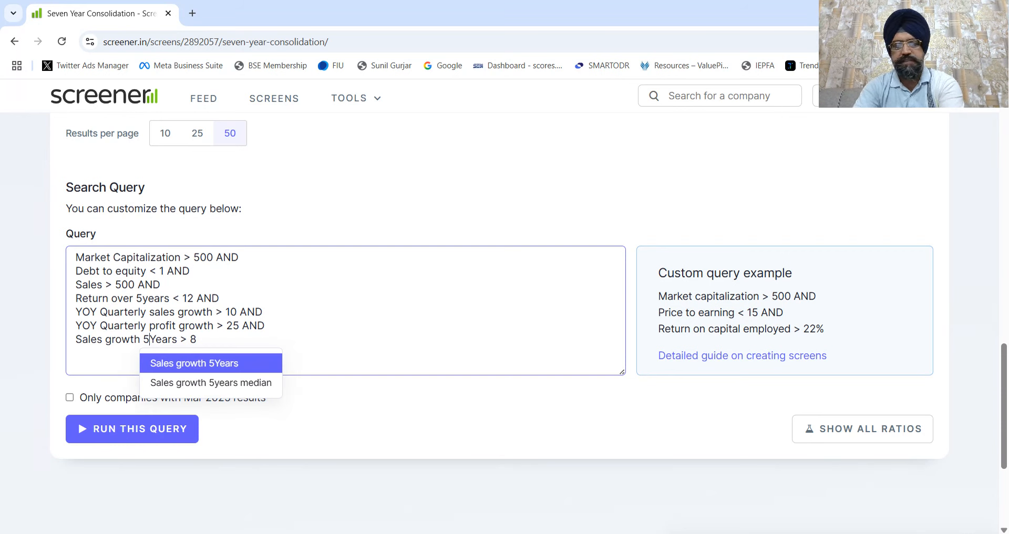
{"action": "key", "text": "Escape"}
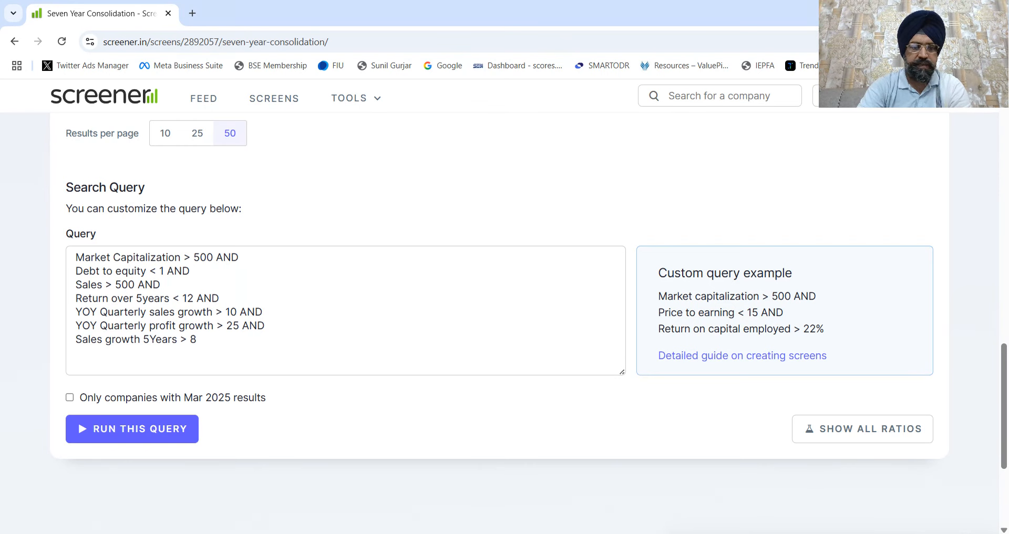
{"action": "key", "text": "Return"}
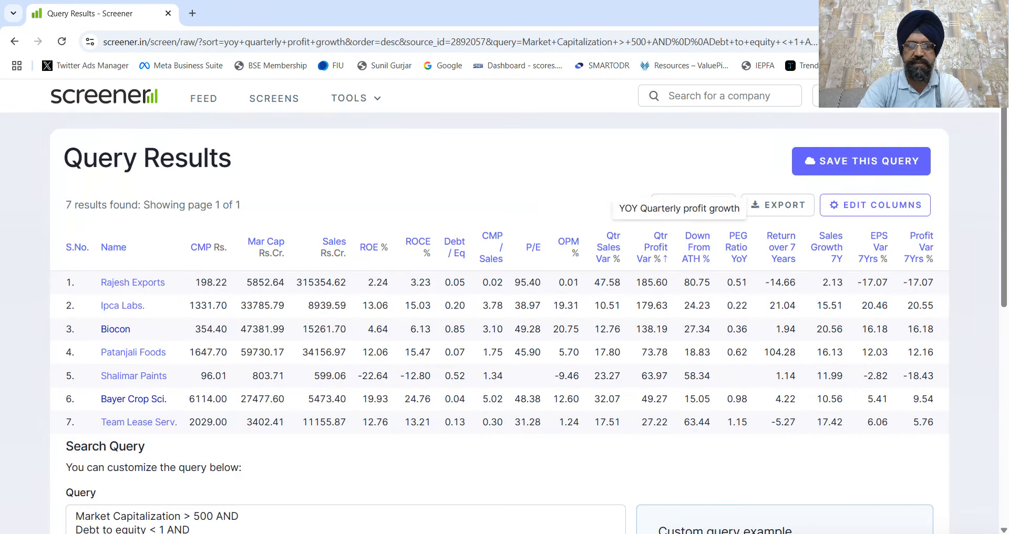
Examine the five-year query results, including the industry filter options, and compare the listed companies with the query conditions
{"action": "left_click", "coordinate": [694, 205]}
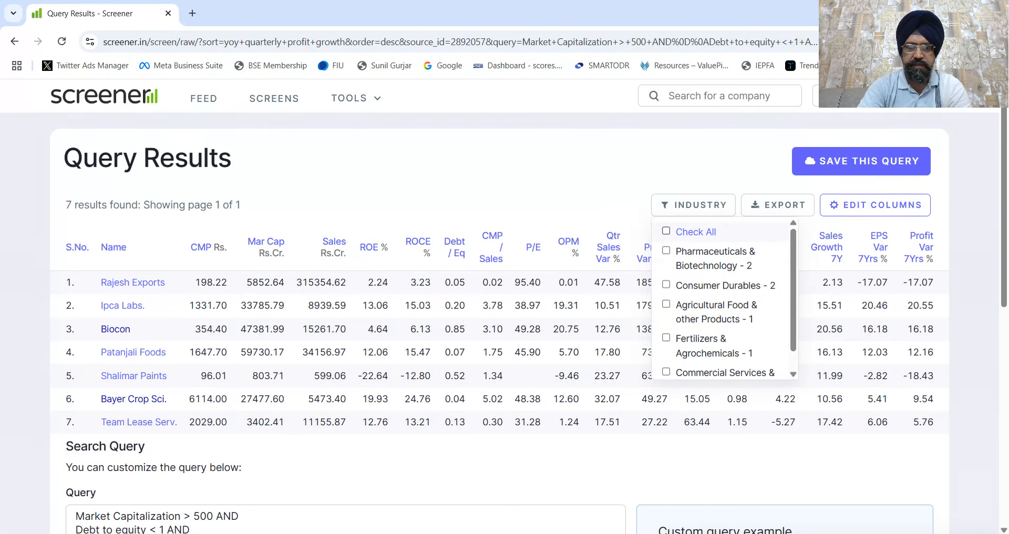
{"action": "left_click", "coordinate": [695, 232]}
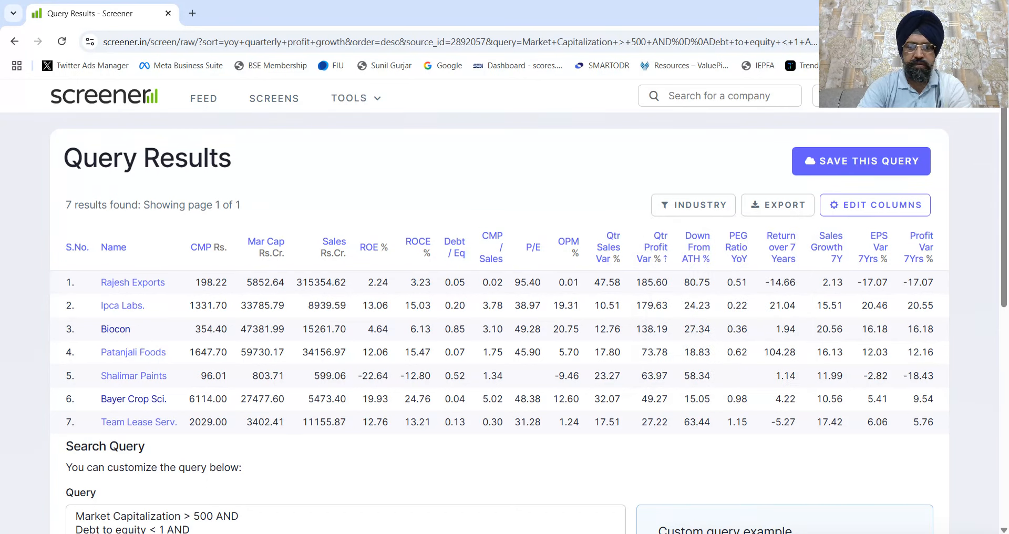
{"action": "scroll", "coordinate": [500, 315], "scroll_direction": "down", "scroll_amount": 2}
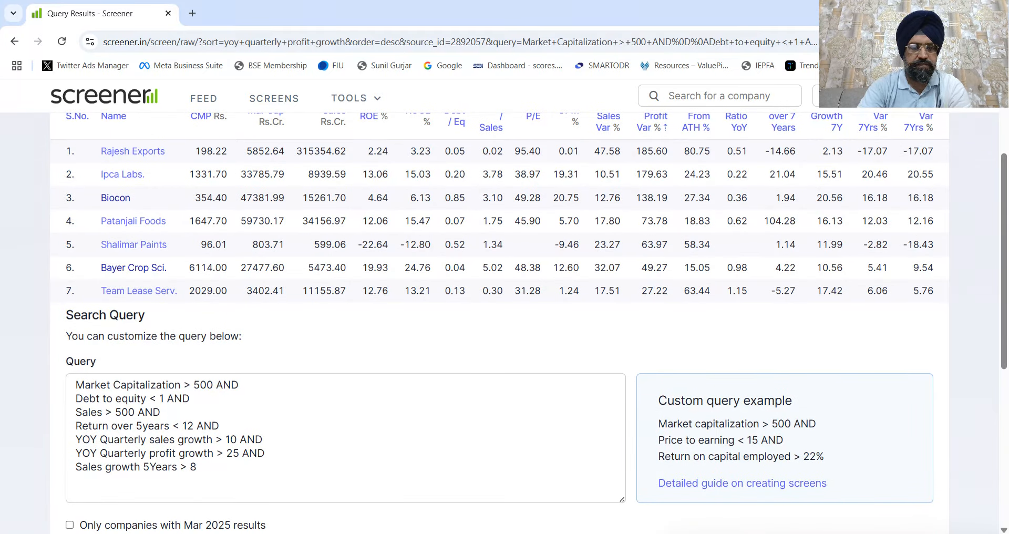
{"action": "scroll", "coordinate": [500, 315], "scroll_direction": "up", "scroll_amount": 2}
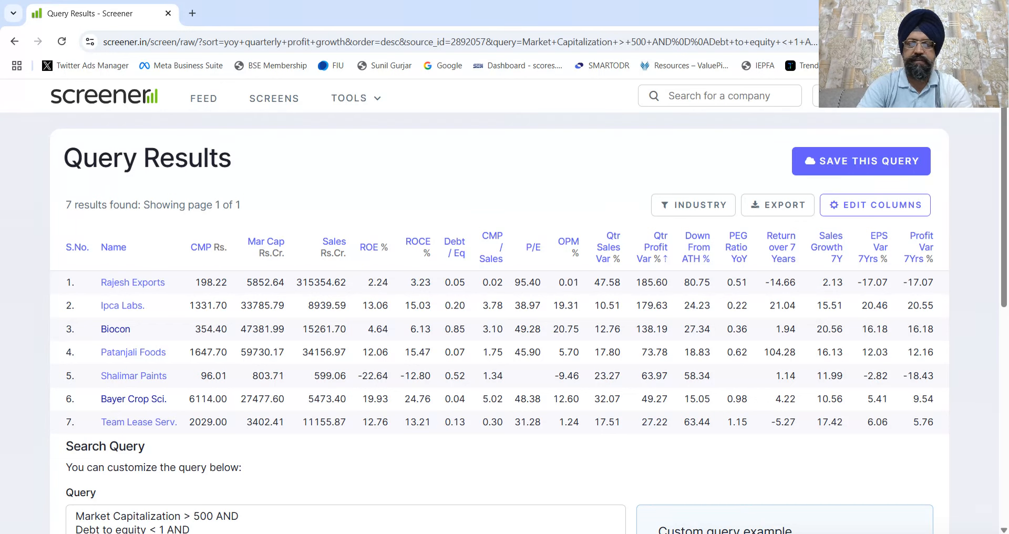
{"action": "scroll", "coordinate": [500, 323], "scroll_direction": "down", "scroll_amount": 1}
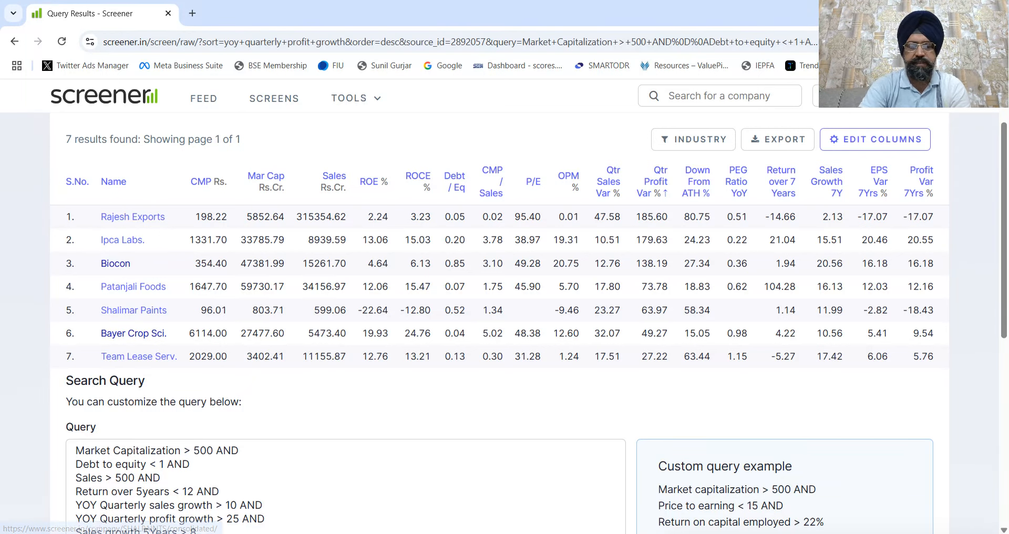
{"action": "scroll", "coordinate": [134, 310], "scroll_direction": "down", "scroll_amount": 1}
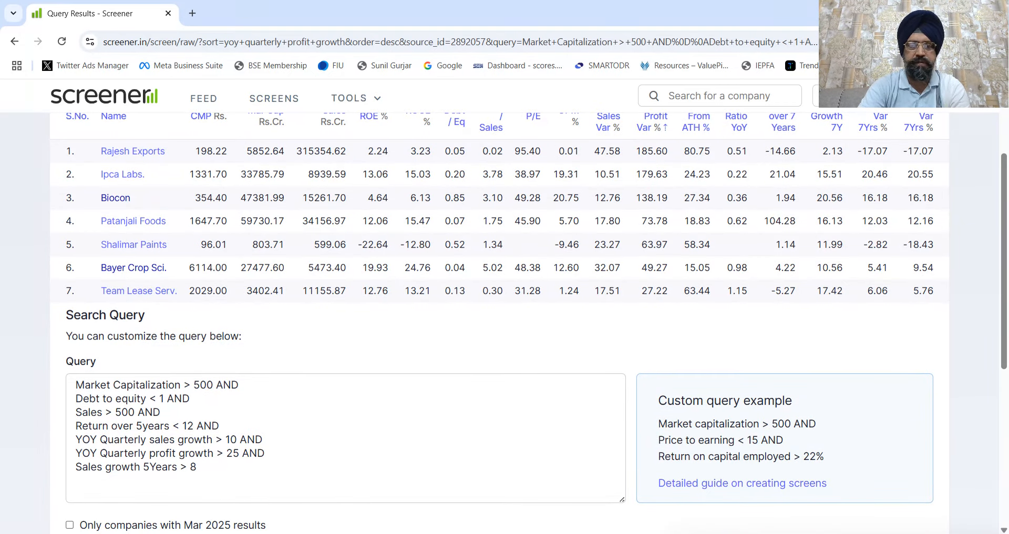
{"action": "scroll", "coordinate": [500, 315], "scroll_direction": "down", "scroll_amount": 1}
{"action": "scroll", "coordinate": [499, 316], "scroll_direction": "up", "scroll_amount": 2}
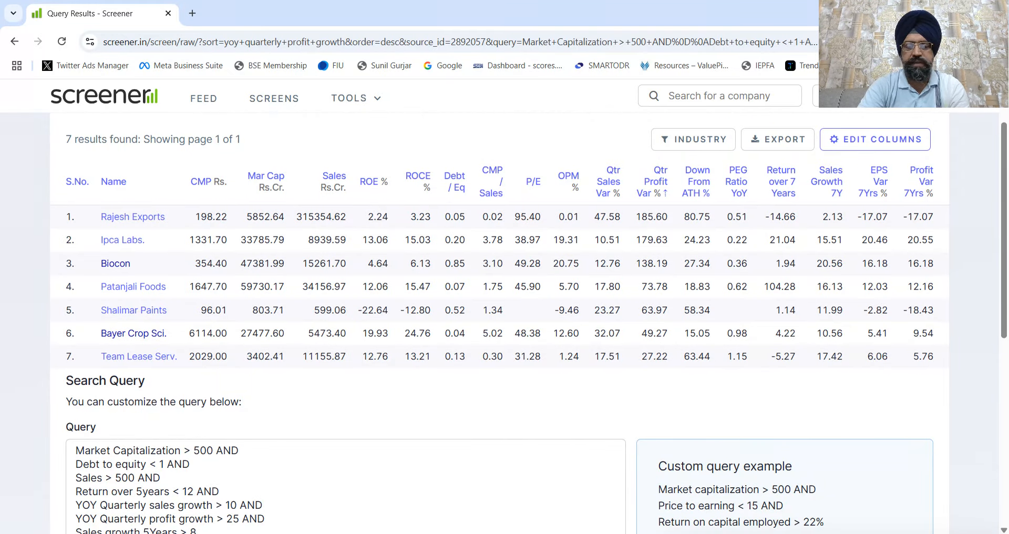
{"action": "scroll", "coordinate": [499, 315], "scroll_direction": "down", "scroll_amount": 1}
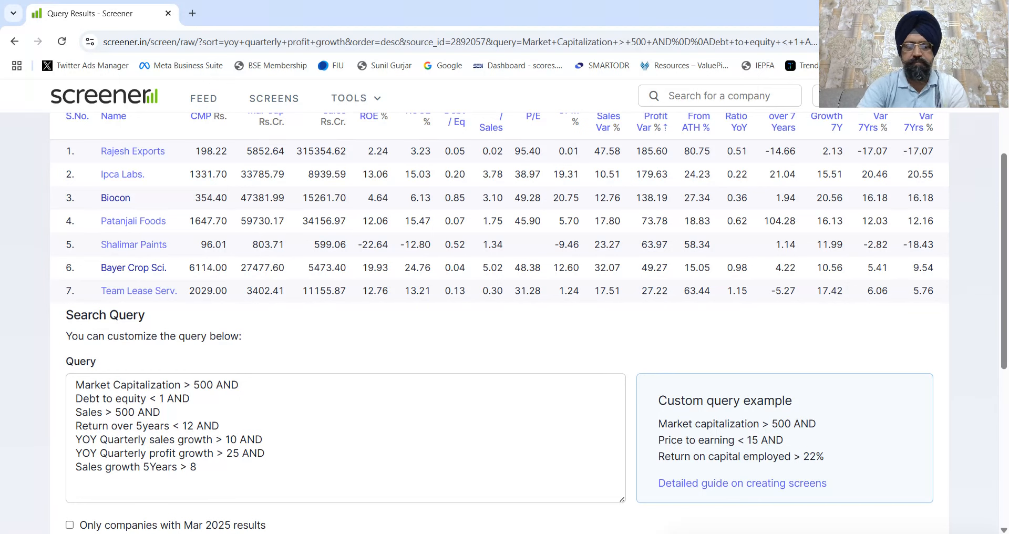
Change the return condition in the query to Return over 1years < 12
{"action": "left_click", "coordinate": [142, 426]}
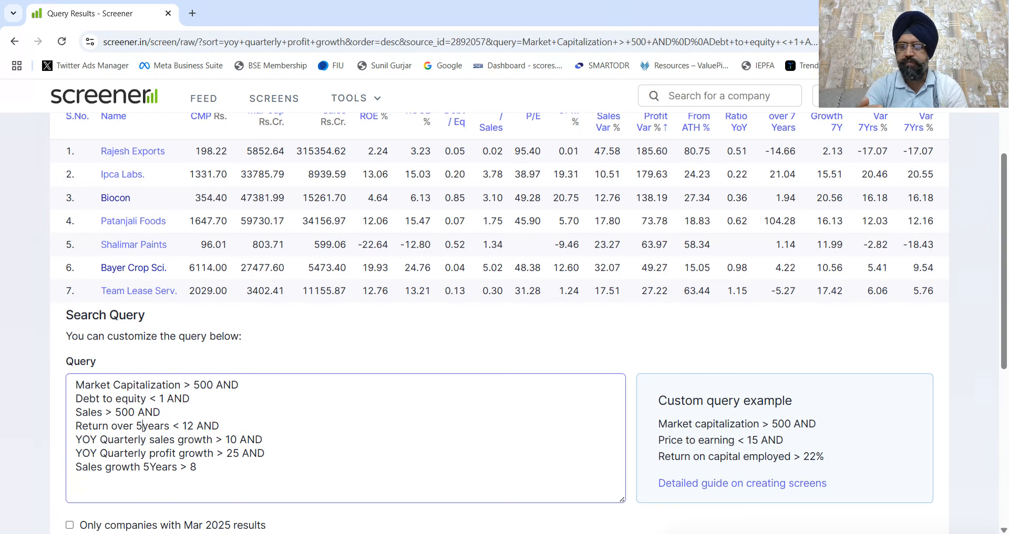
{"action": "key", "text": "BackSpace"}
{"action": "type", "text": "1"}
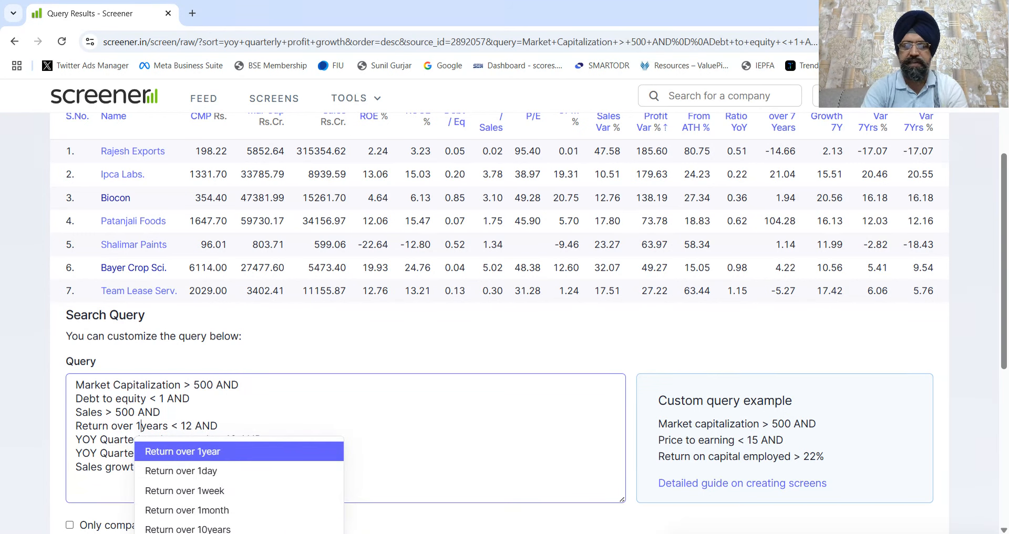
{"action": "left_click", "coordinate": [429, 336]}
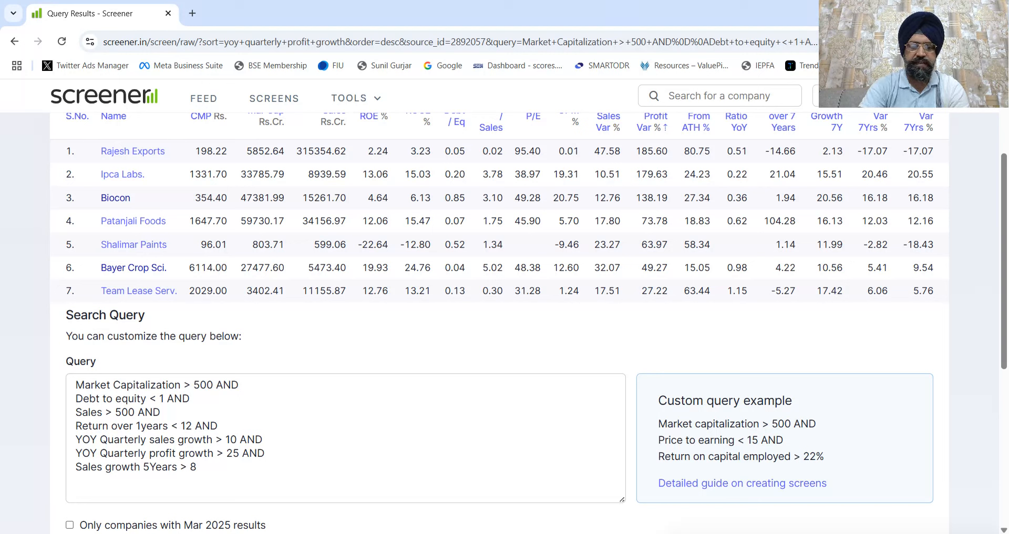
Remove the Sales growth 5Years > 8 condition and the AND before it, and run the query
{"action": "left_click_drag", "start_coordinate": [75, 467], "coordinate": [196, 467]}
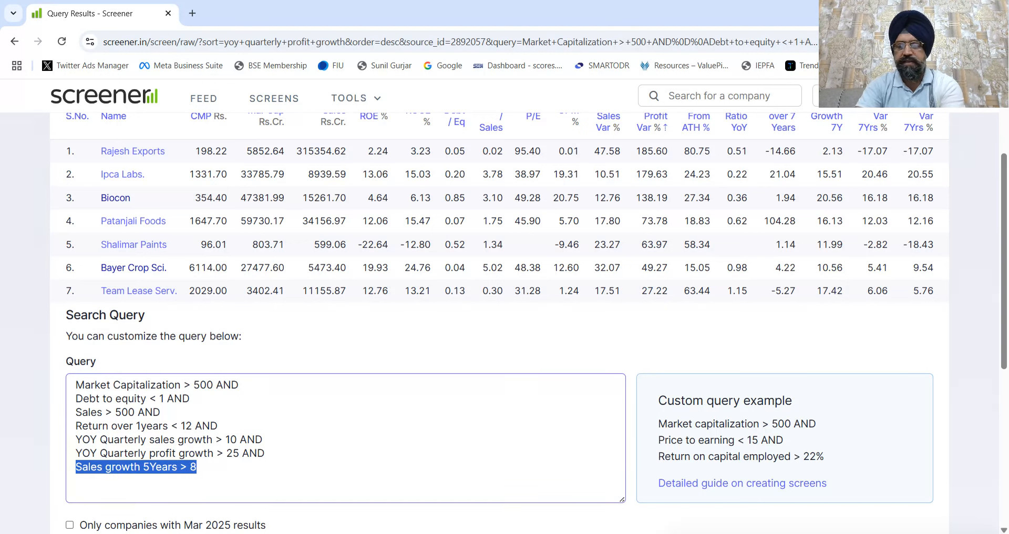
{"action": "key", "text": "BackSpace"}
{"action": "key", "text": "BackSpace"}
{"action": "key", "text": "BackSpace"}
{"action": "key", "text": "BackSpace"}
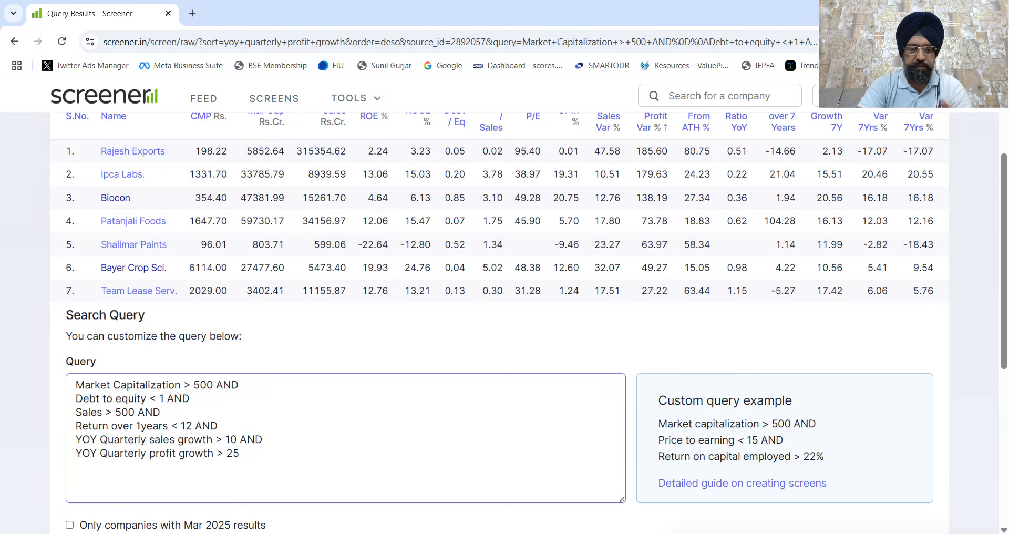
{"action": "scroll", "coordinate": [504, 315], "scroll_direction": "down", "scroll_amount": 3}
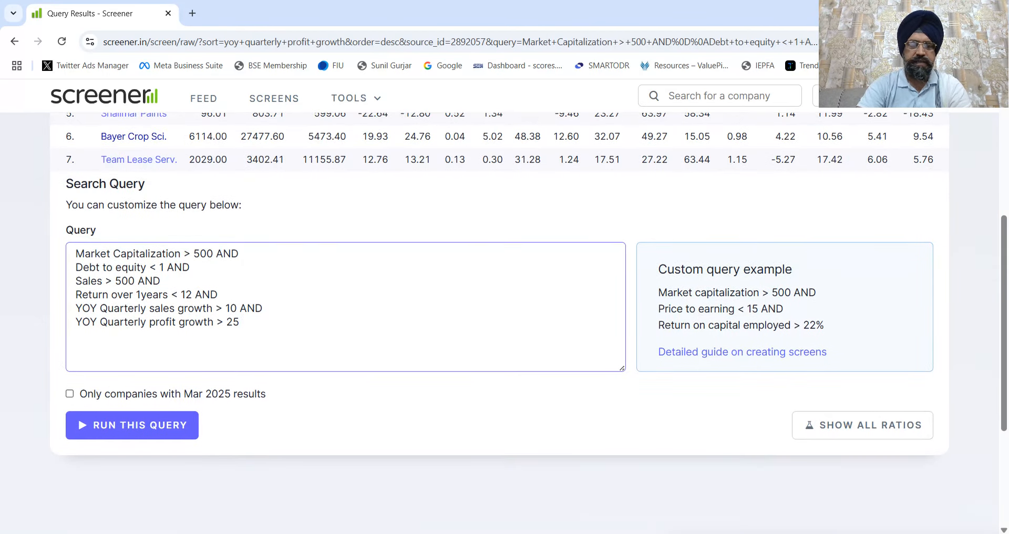
{"action": "key", "text": "ctrl+Return"}
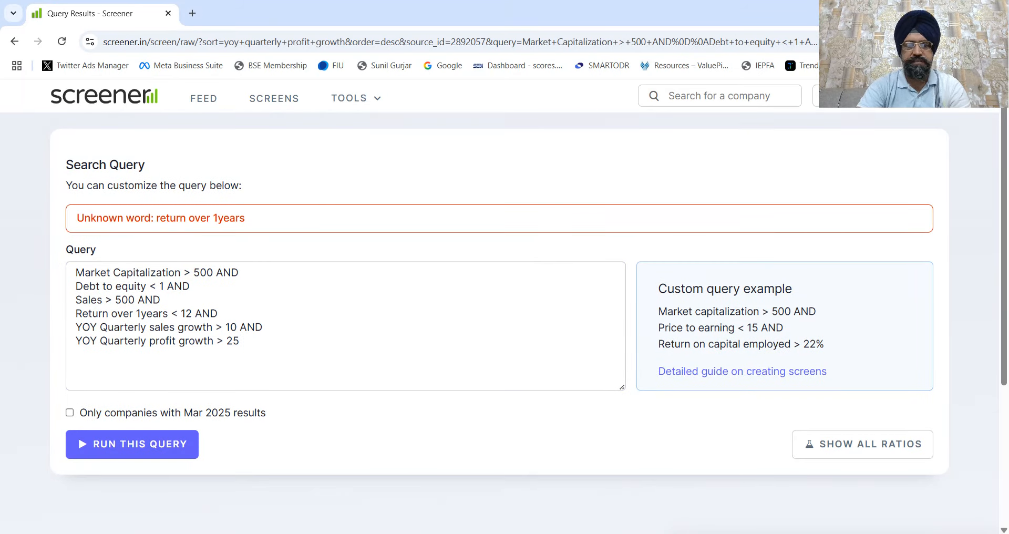
Correct the return condition in the query to Return over 1year < 12 and run the query
{"action": "left_click", "coordinate": [135, 314]}
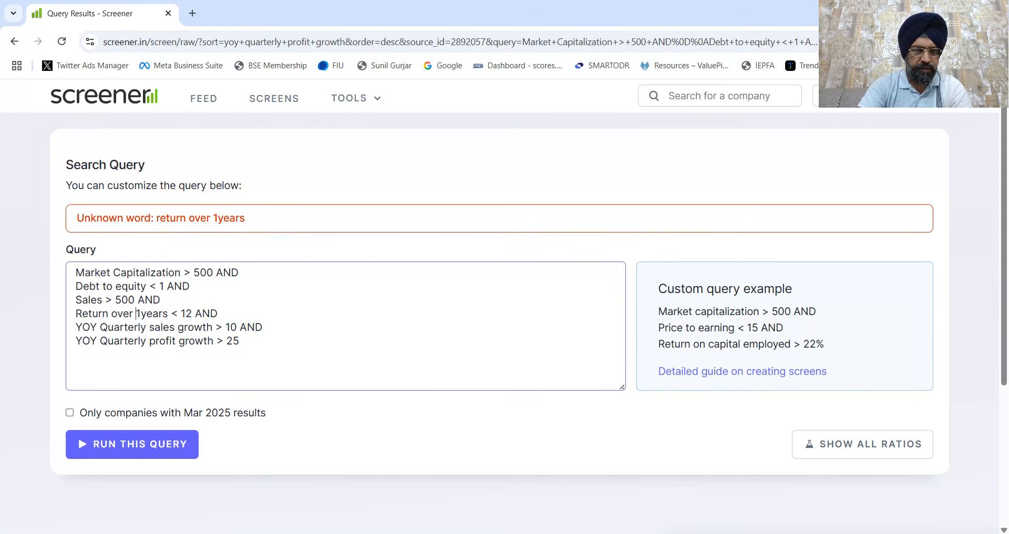
{"action": "key", "text": "BackSpace"}
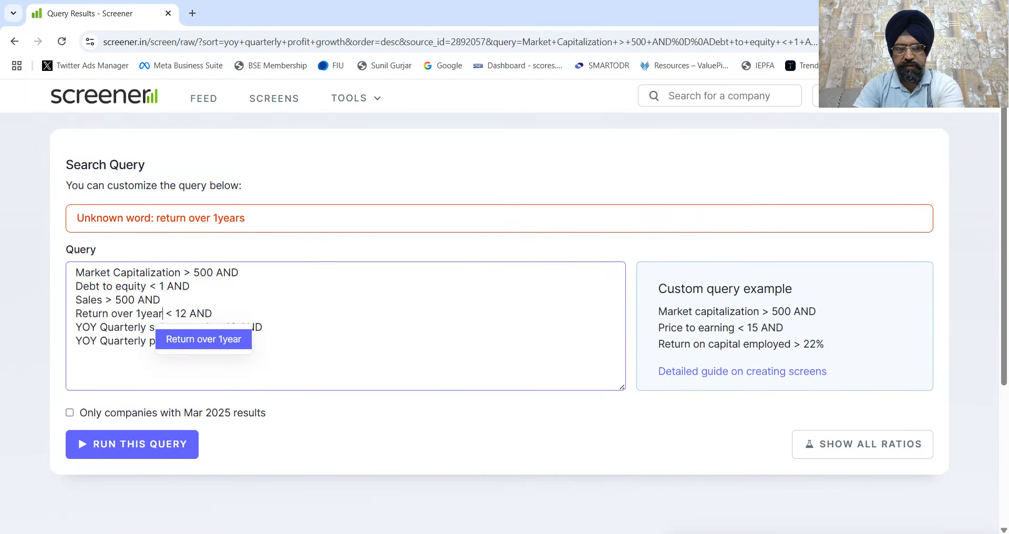
{"action": "key", "text": "Return"}
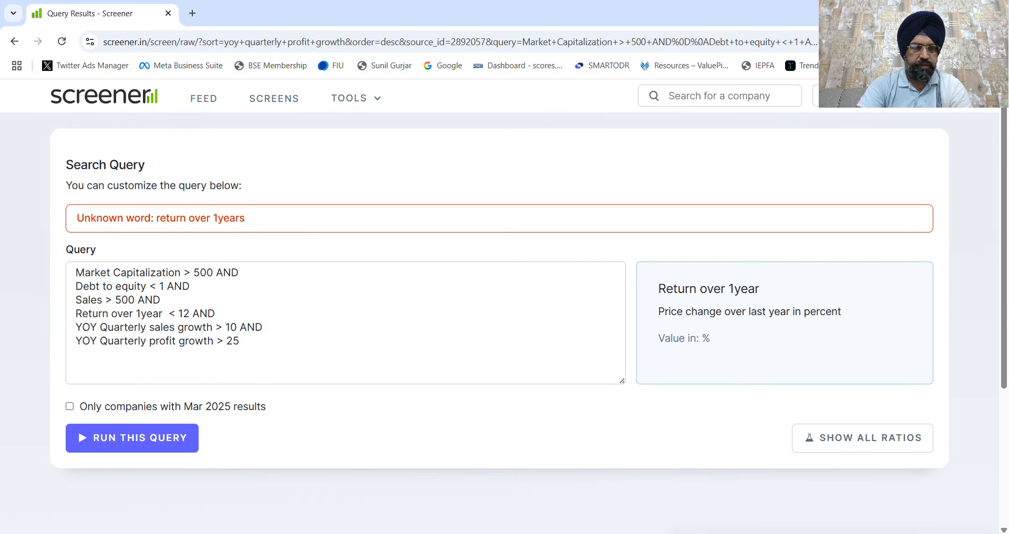
{"action": "key", "text": "ctrl+Return"}
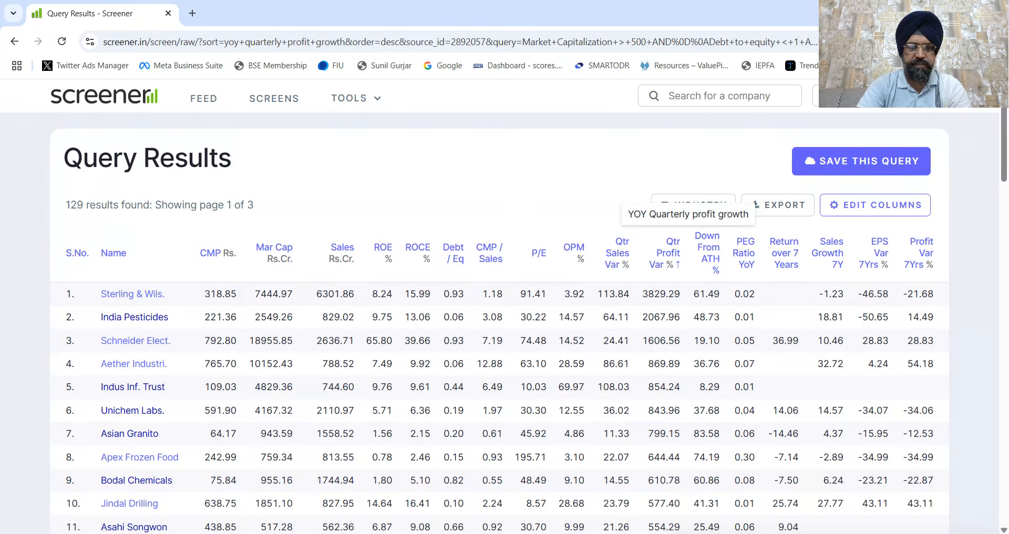
Examine the one-year query results, including the industry filter options, and compare the listed companies with the query conditions
{"action": "left_click", "coordinate": [694, 205]}
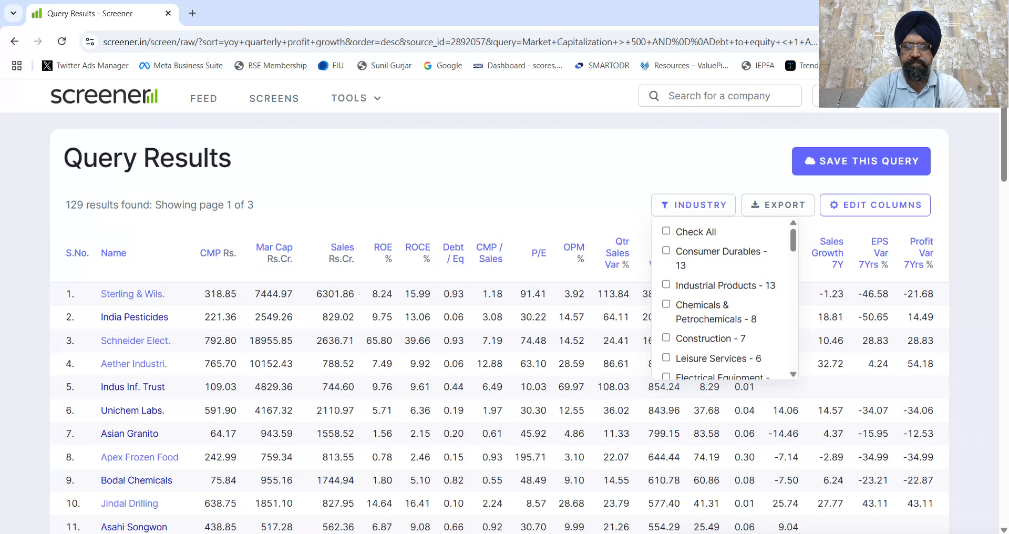
{"action": "scroll", "coordinate": [726, 297], "scroll_direction": "down", "scroll_amount": 1}
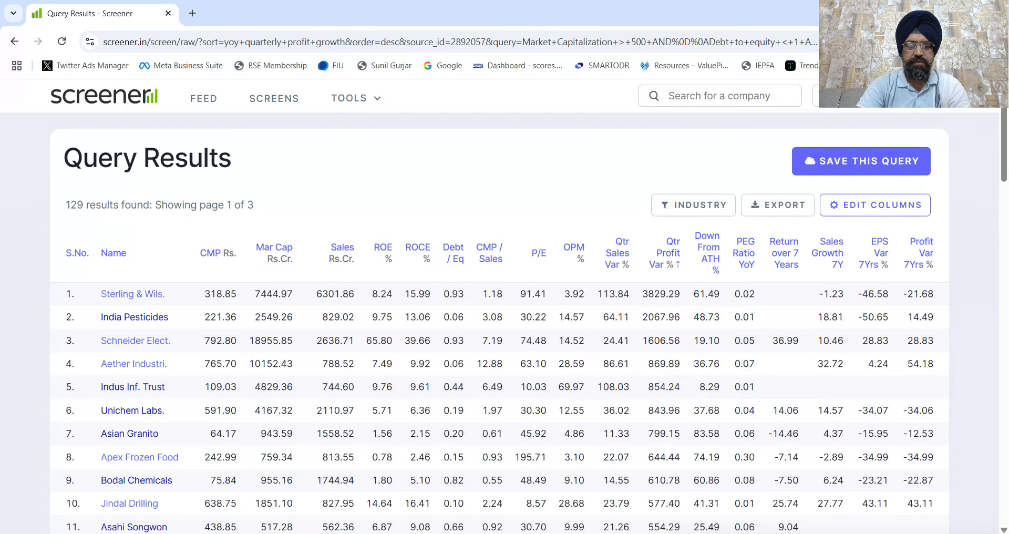
{"action": "scroll", "coordinate": [500, 316], "scroll_direction": "down", "scroll_amount": 6}
{"action": "scroll", "coordinate": [295, 176], "scroll_direction": "down", "scroll_amount": 10}
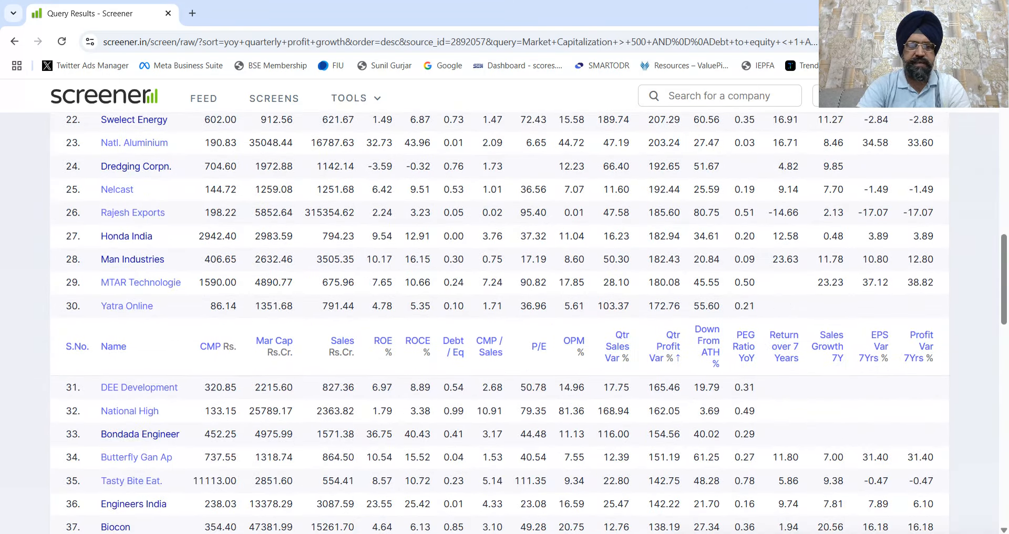
{"action": "scroll", "coordinate": [295, 176], "scroll_direction": "down", "scroll_amount": 3}
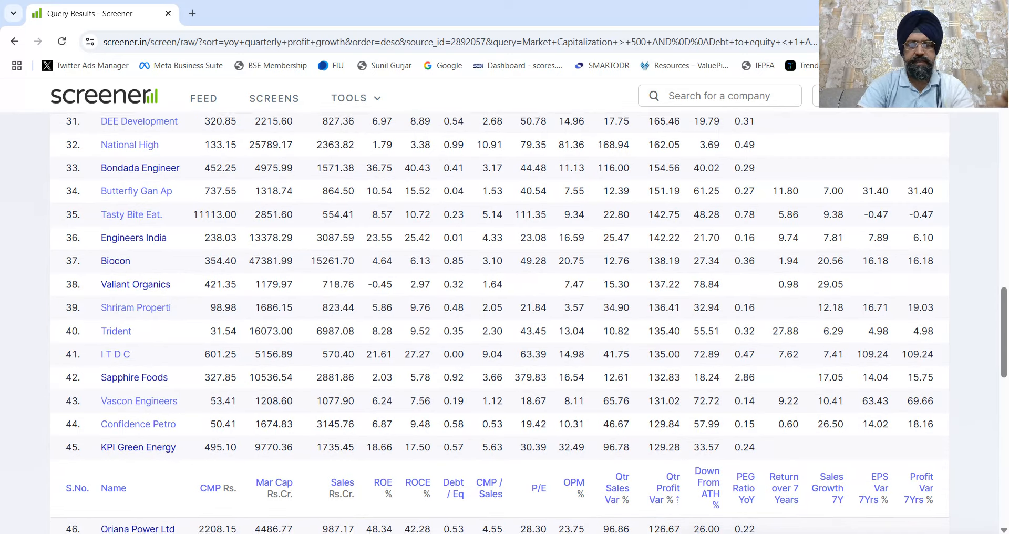
{"action": "scroll", "coordinate": [500, 316], "scroll_direction": "down", "scroll_amount": 7}
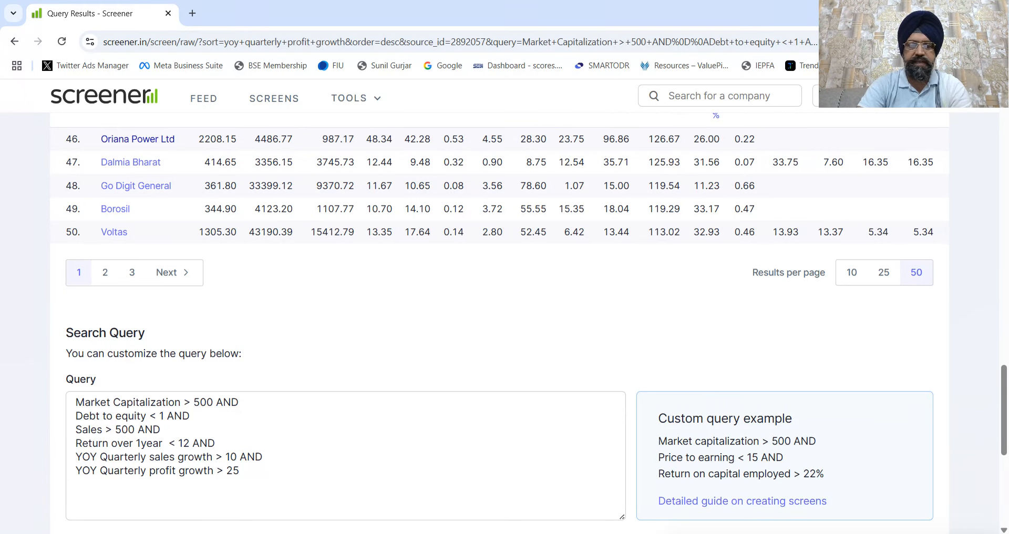
{"action": "scroll", "coordinate": [140, 452], "scroll_direction": "up", "scroll_amount": 12}
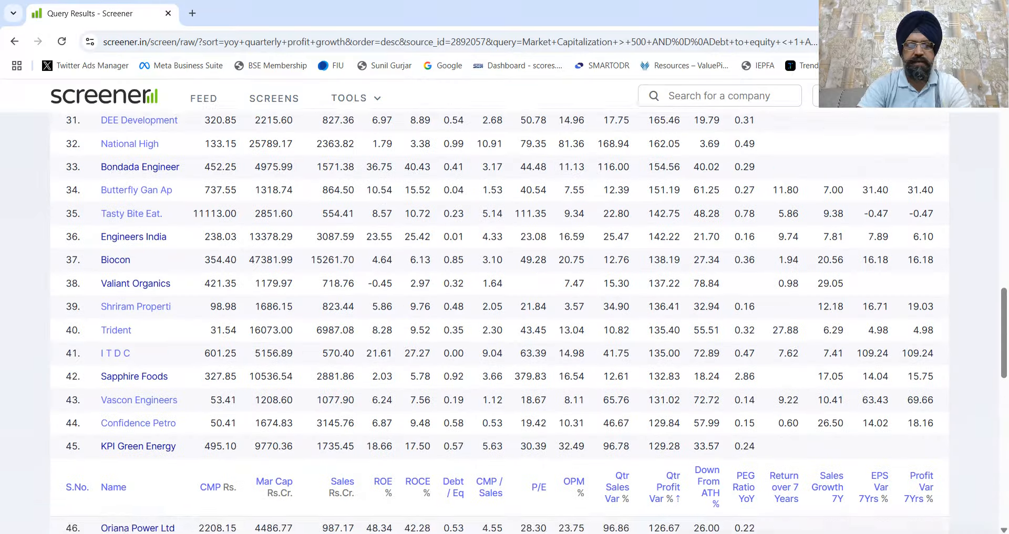
{"action": "scroll", "coordinate": [139, 453], "scroll_direction": "up", "scroll_amount": 10}
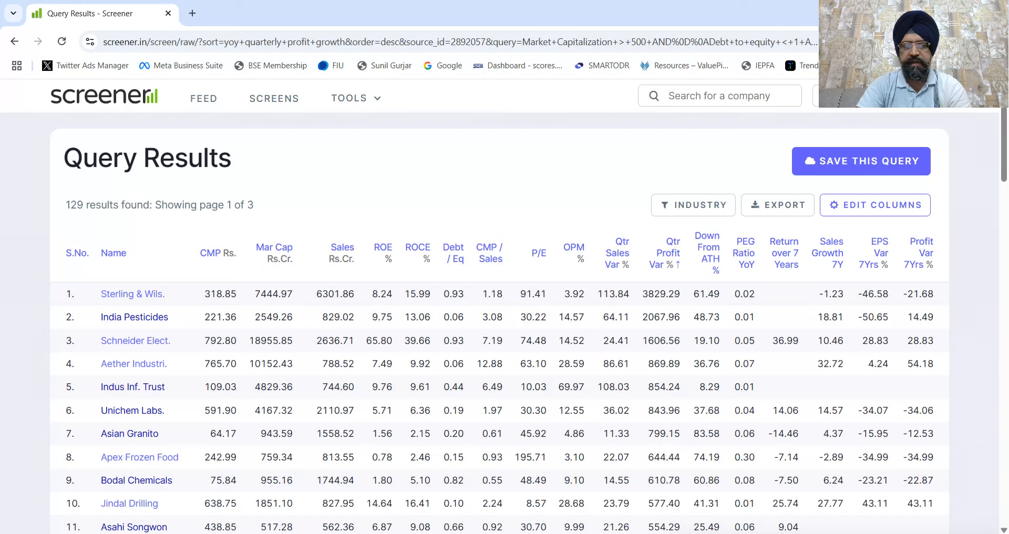
{"action": "scroll", "coordinate": [505, 323], "scroll_direction": "down", "scroll_amount": 7}
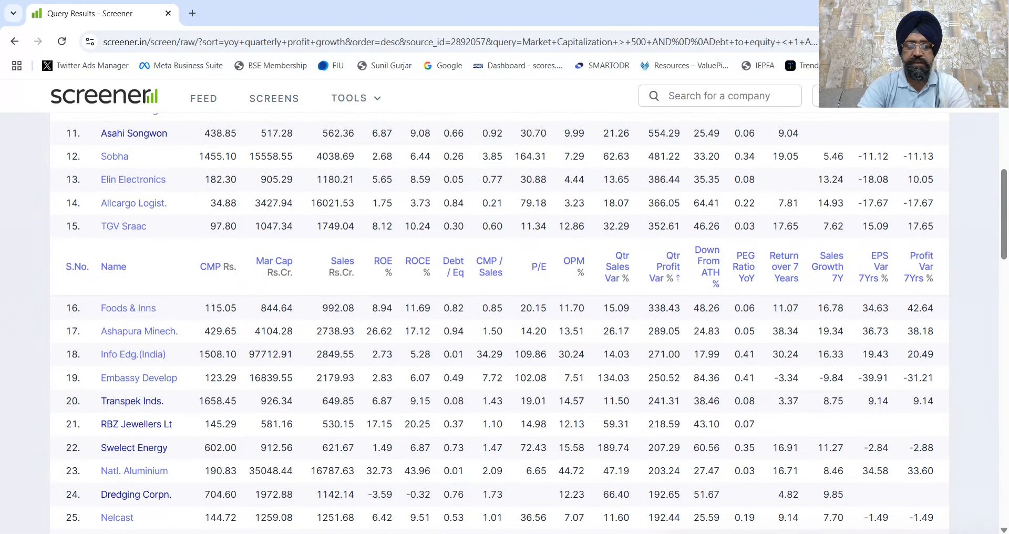
{"action": "scroll", "coordinate": [505, 323], "scroll_direction": "down", "scroll_amount": 2}
{"action": "scroll", "coordinate": [505, 323], "scroll_direction": "up", "scroll_amount": 9}
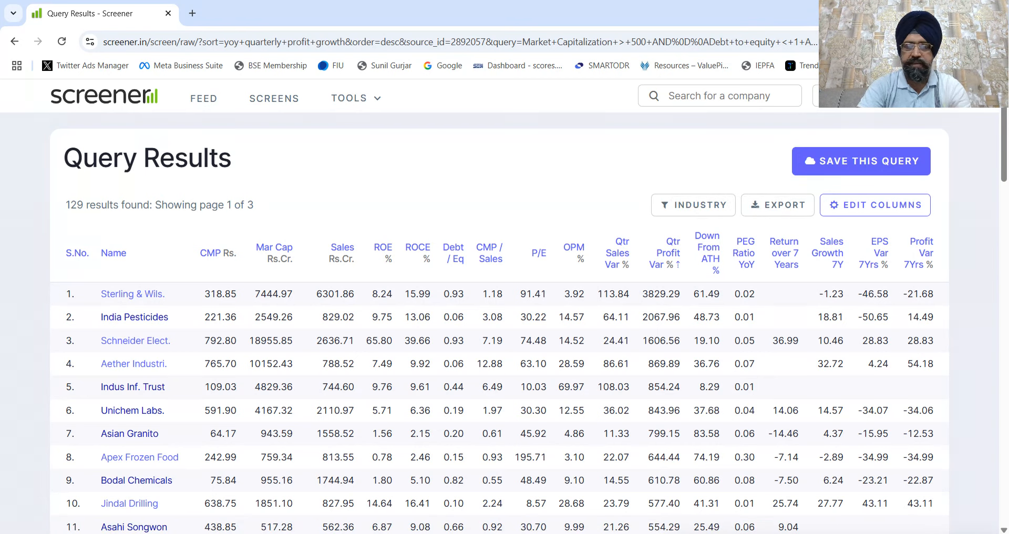
{"action": "scroll", "coordinate": [707, 252], "scroll_direction": "down", "scroll_amount": 1}
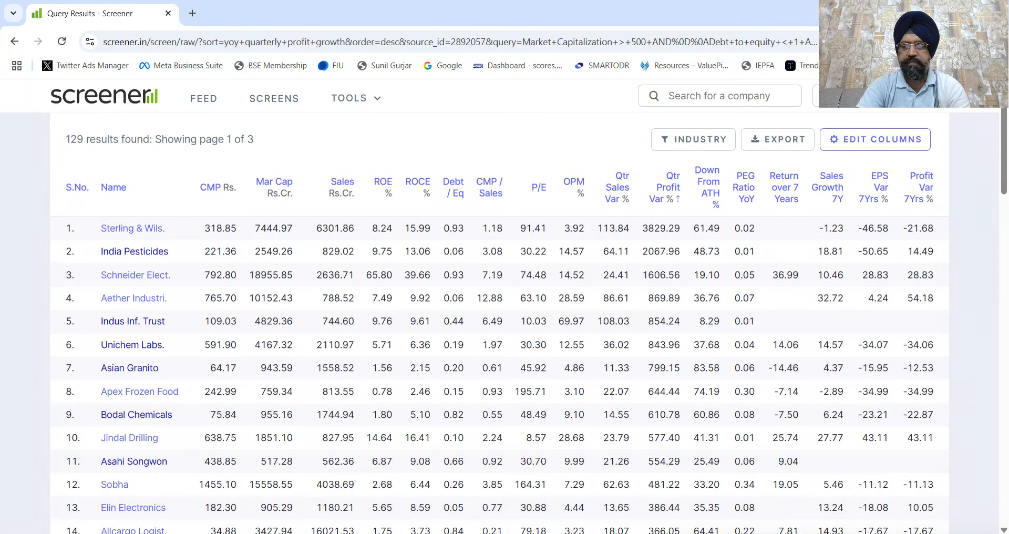
Sort the query results by Down From ATH in descending order and save the query as the Seven Year Consolidation screen
{"action": "scroll", "coordinate": [707, 252], "scroll_direction": "up", "scroll_amount": 1}
{"action": "left_click", "coordinate": [708, 247]}
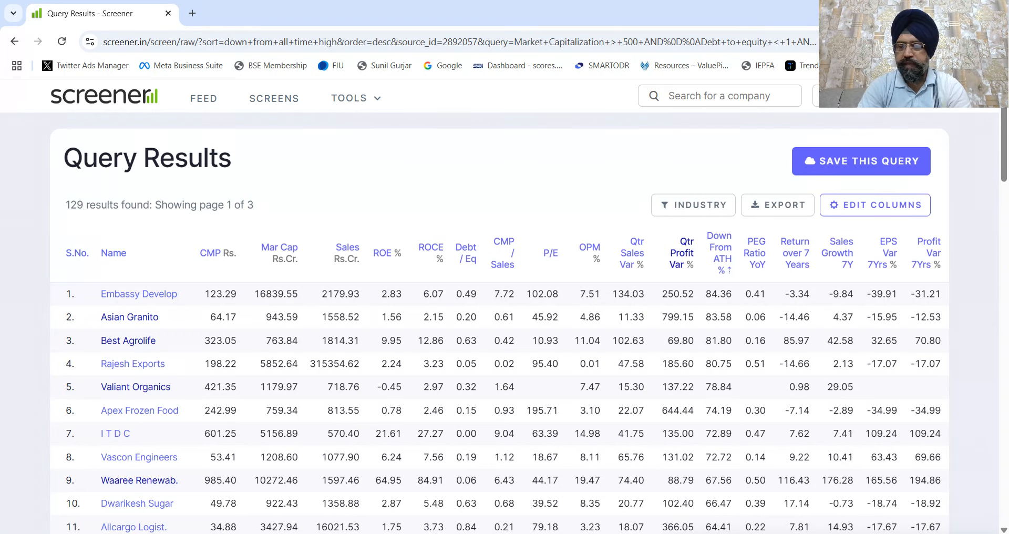
{"action": "left_click", "coordinate": [861, 161]}
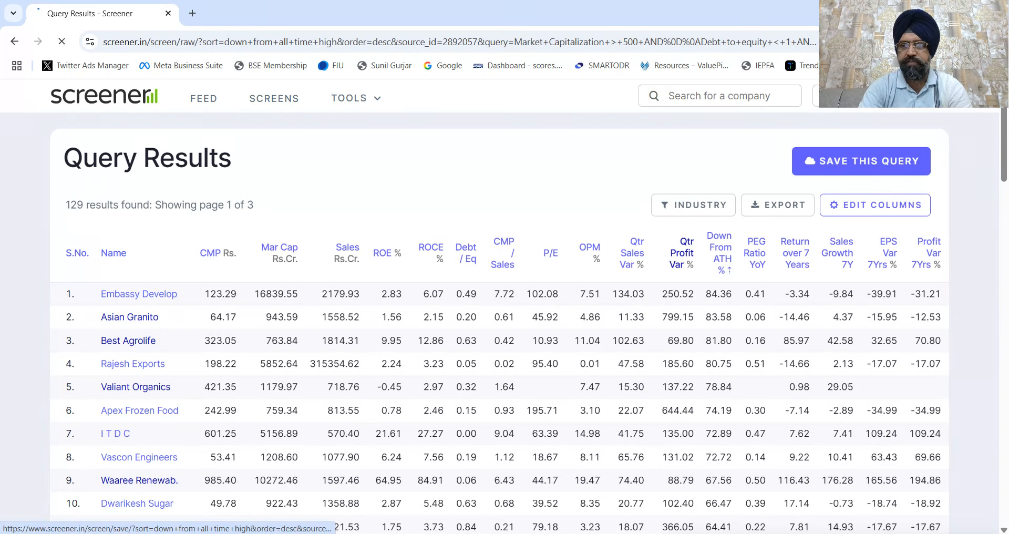
{"action": "key", "text": "Return"}
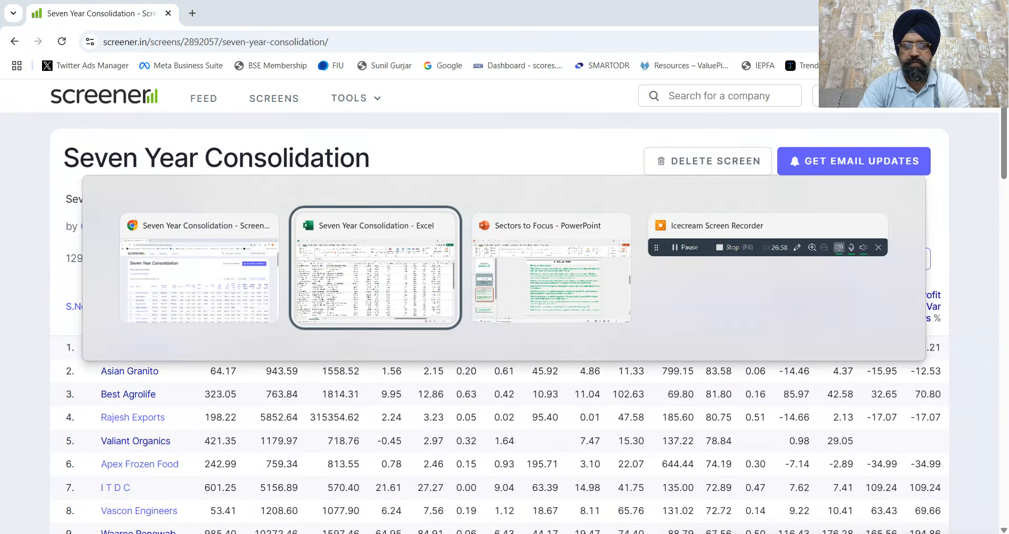
Switch to the Sectors to Focus presentation in PowerPoint and show the Screener.in Query slide
{"action": "key", "text": "alt+Tab"}
{"action": "key", "text": "Down"}
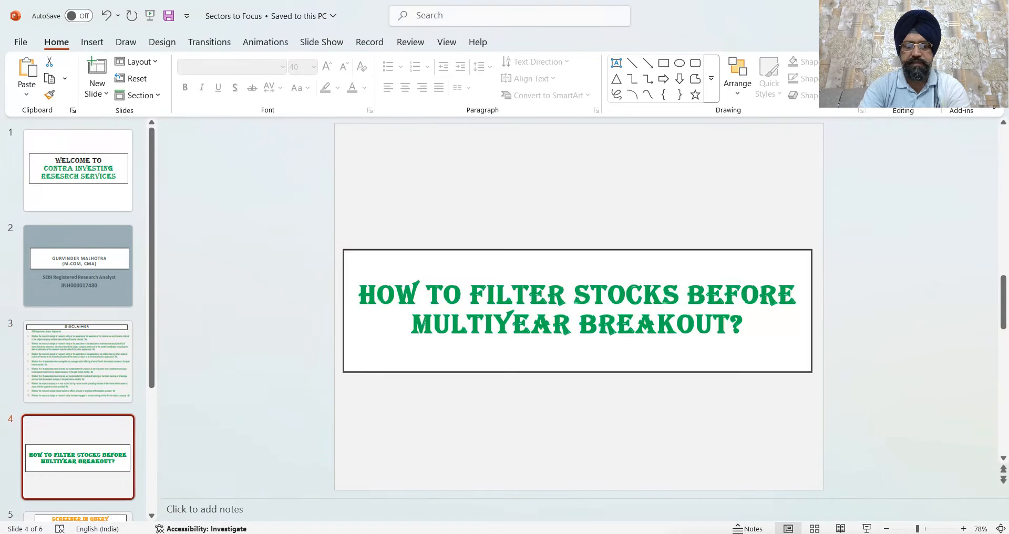
{"action": "key", "text": "Down"}
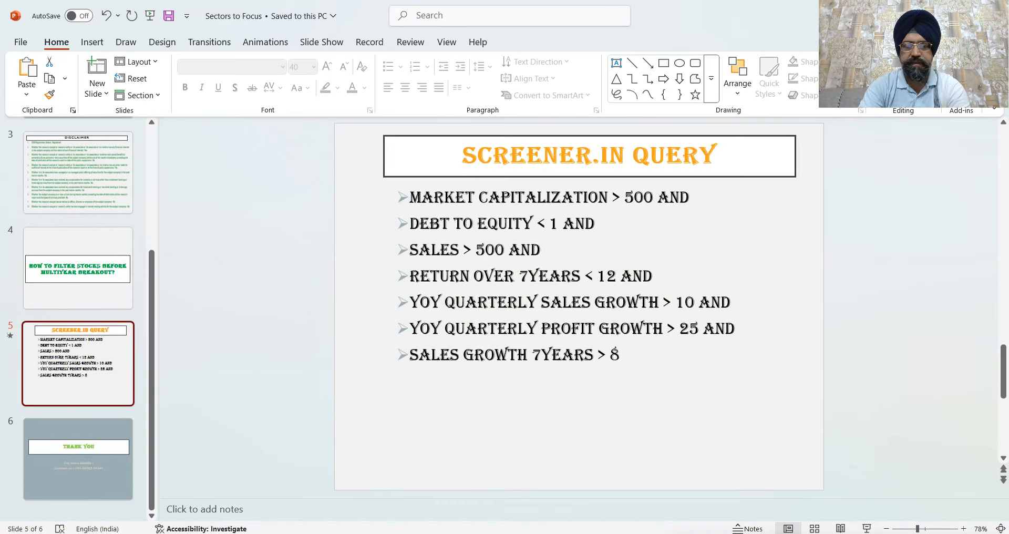